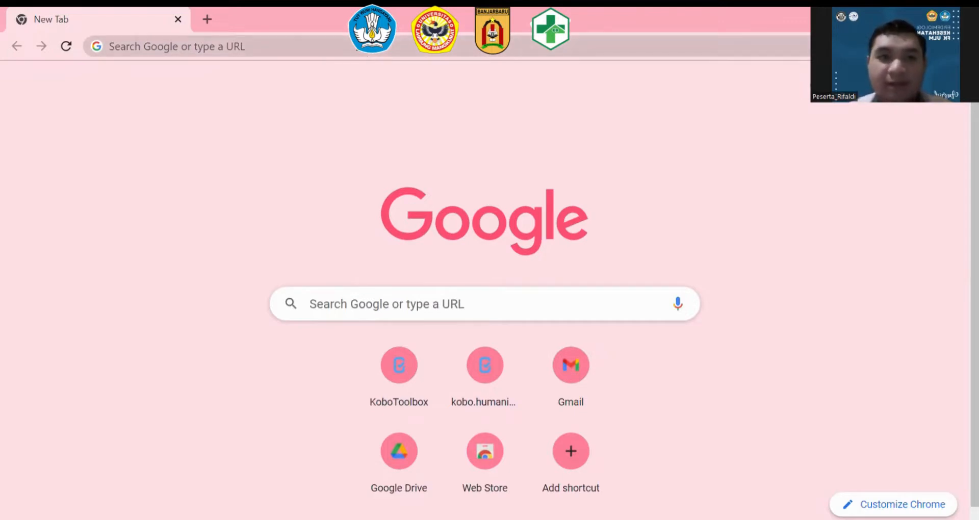
Search Google for 'kobotoolbox sign up' and open the 'Create an account - KoboToolbox' result.
{"action": "left_click", "coordinate": [358, 45]}
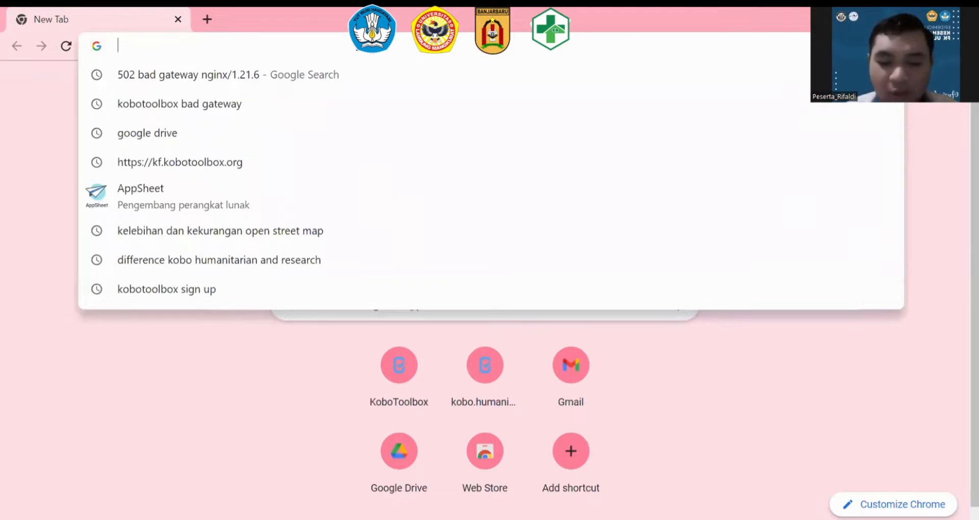
{"action": "type", "text": "kobo"}
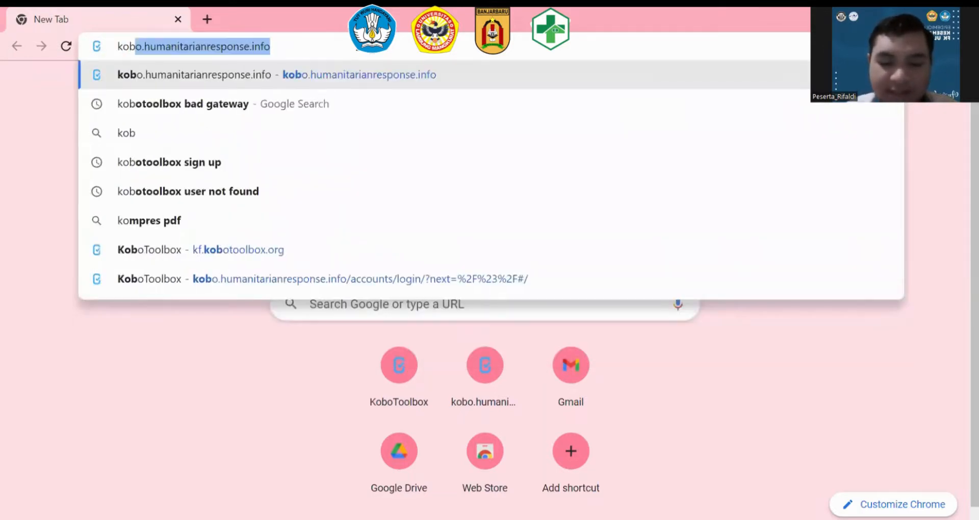
{"action": "type", "text": "toolbox"}
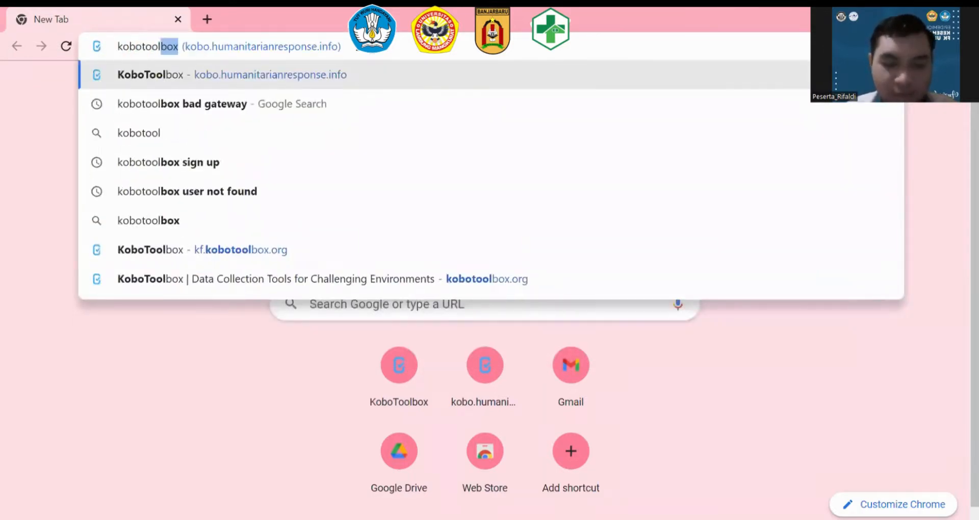
{"action": "type", "text": " si"}
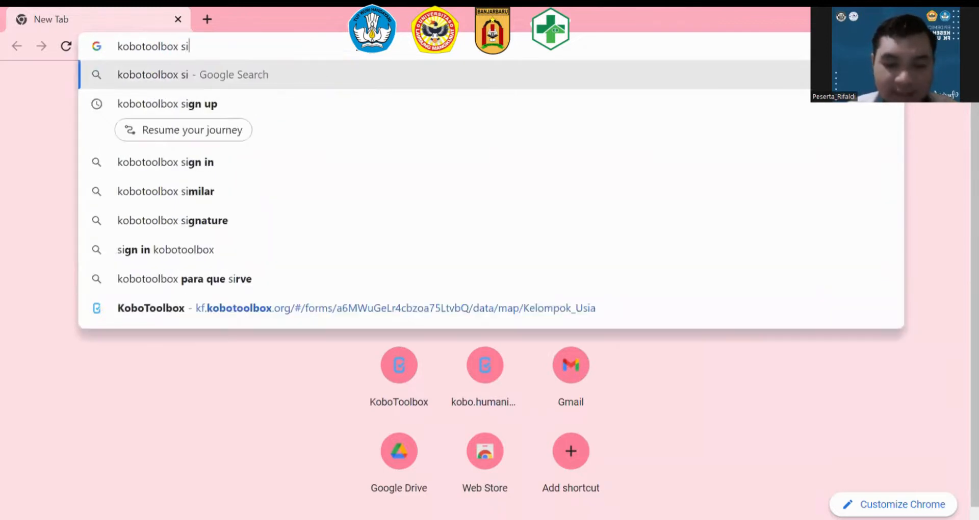
{"action": "type", "text": "gn up"}
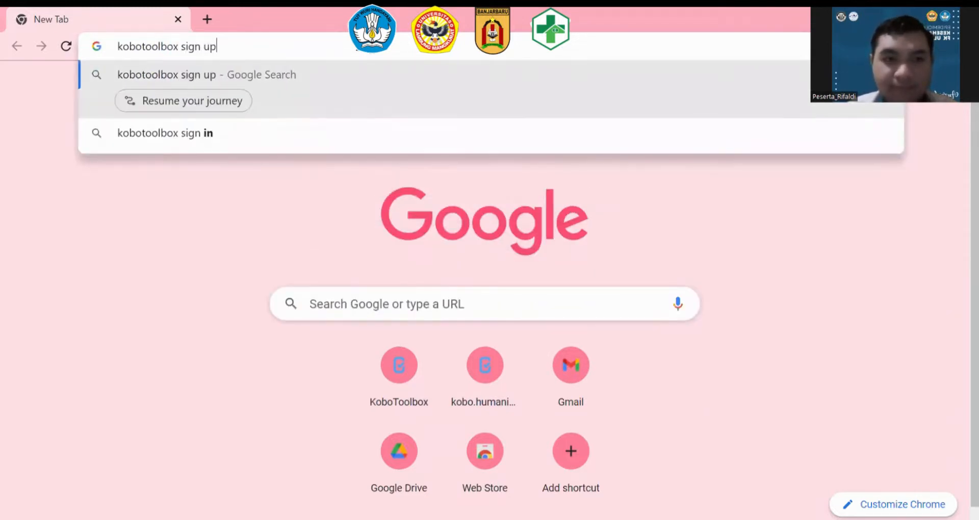
{"action": "key", "text": "Return"}
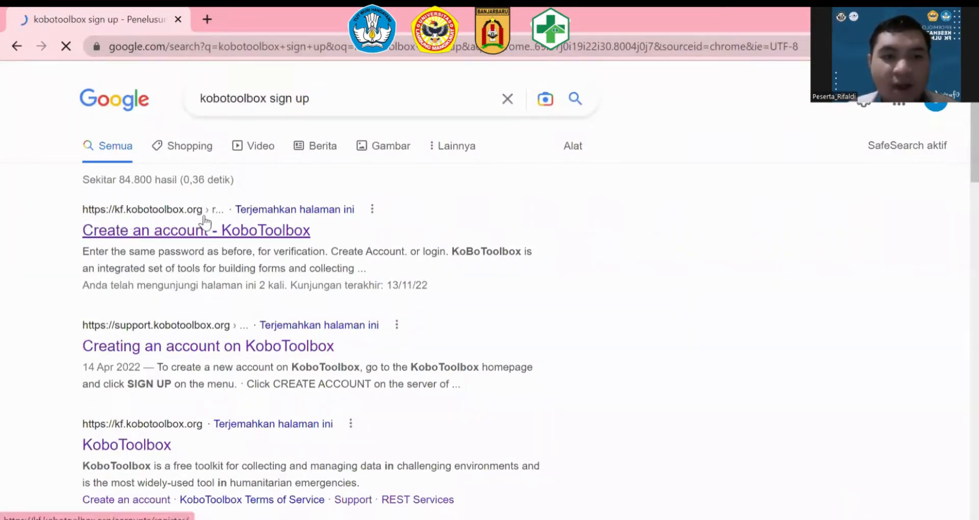
{"action": "left_click", "coordinate": [165, 234]}
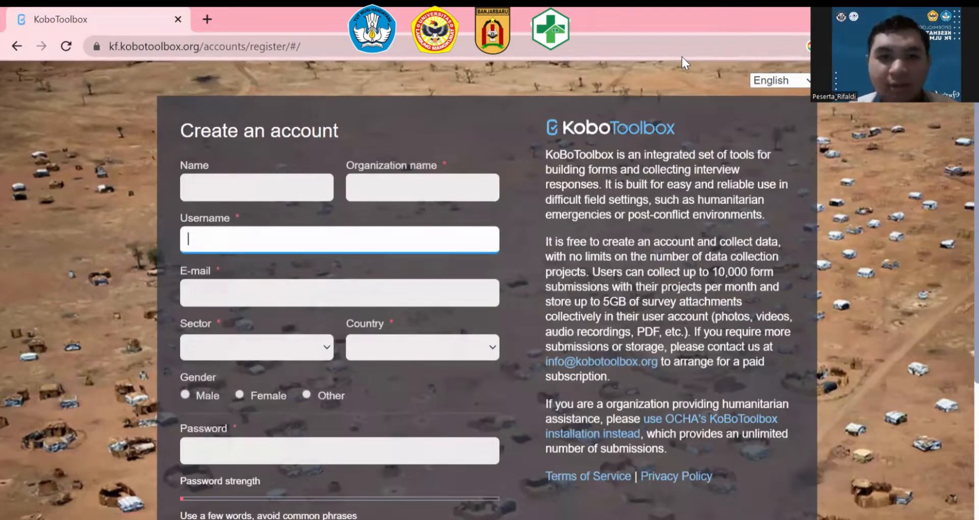
Keep the page in English and move through the name, organization, username and e-mail fields, using a saved e-mail suggestion.
{"action": "left_click", "coordinate": [255, 182]}
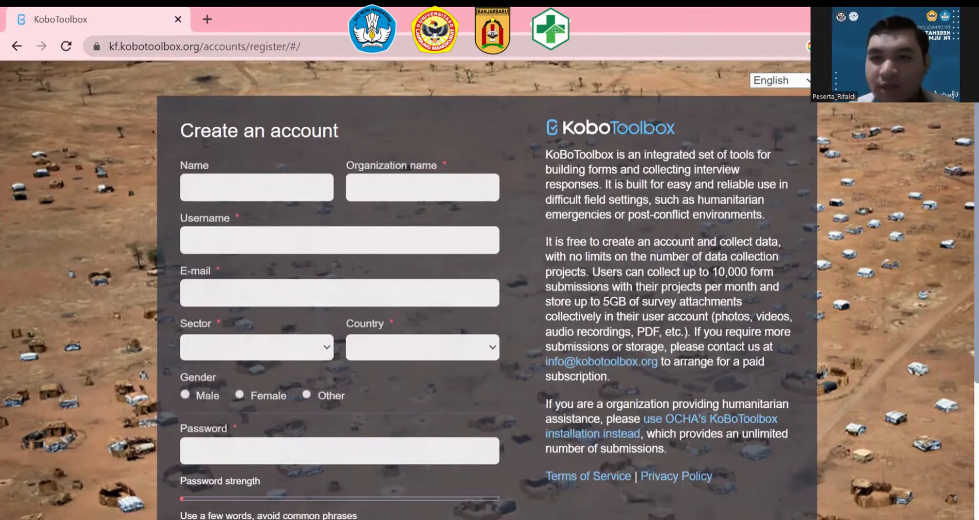
{"action": "left_click", "coordinate": [807, 81]}
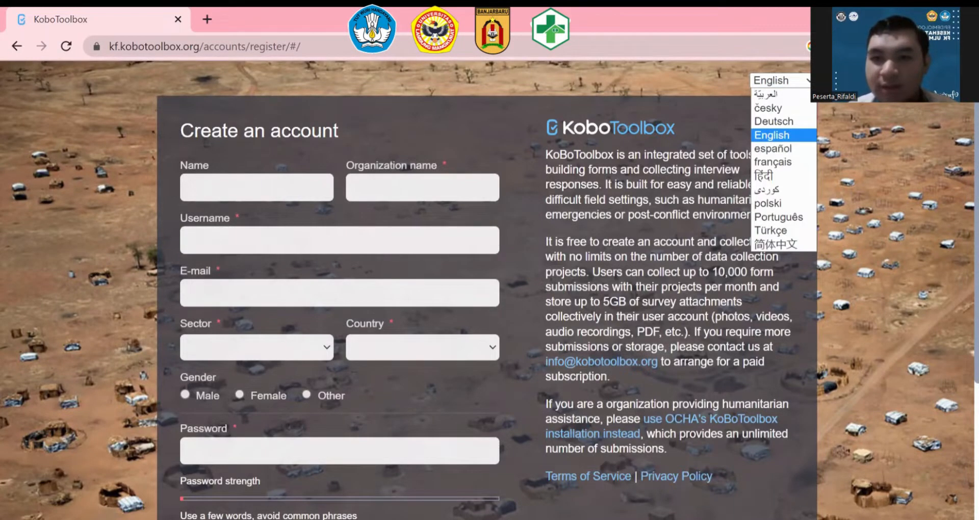
{"action": "left_click", "coordinate": [289, 190]}
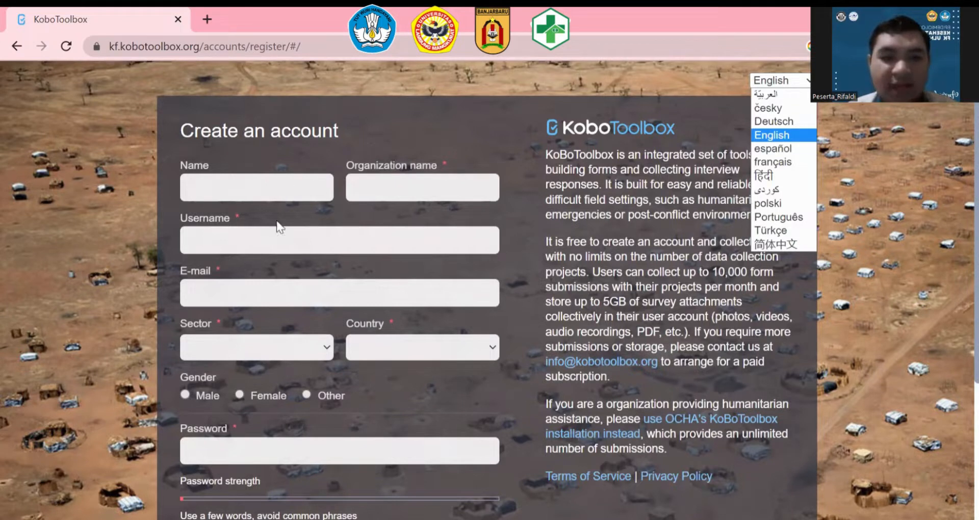
{"action": "left_click", "coordinate": [391, 195]}
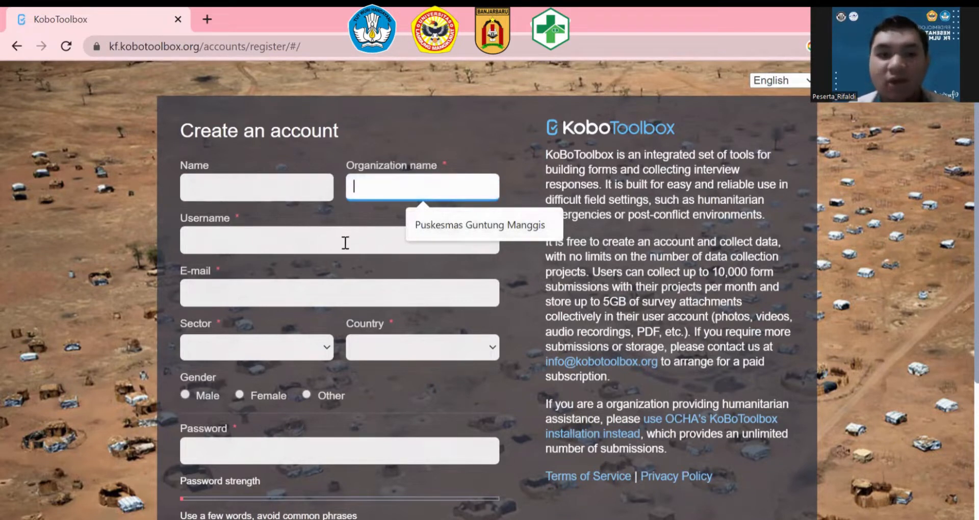
{"action": "left_click", "coordinate": [406, 241]}
{"action": "left_click", "coordinate": [196, 285]}
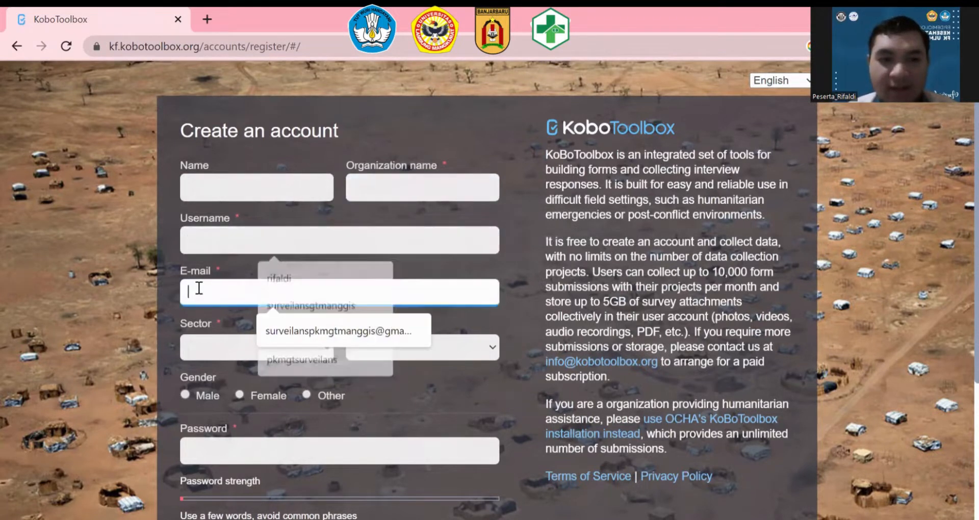
{"action": "left_click", "coordinate": [319, 332]}
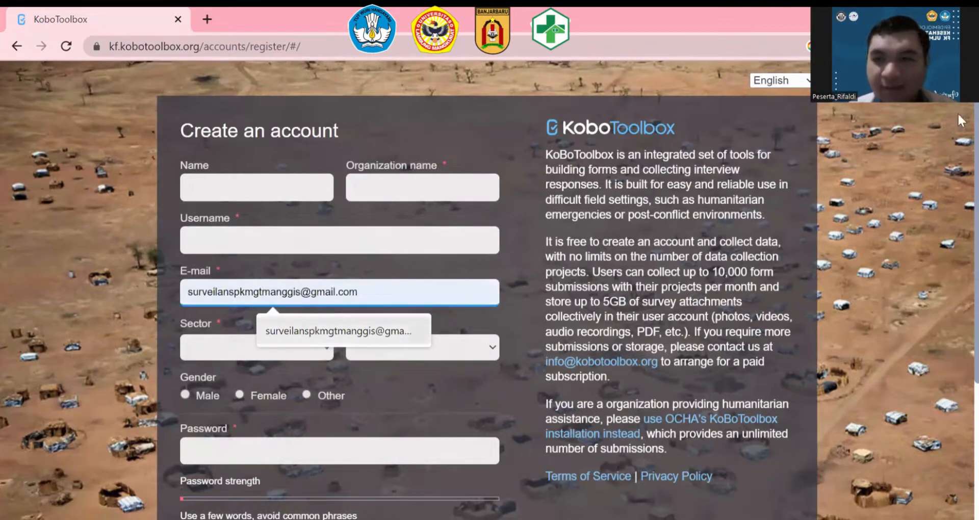
{"action": "scroll", "coordinate": [962, 163], "scroll_direction": "down", "scroll_amount": 1}
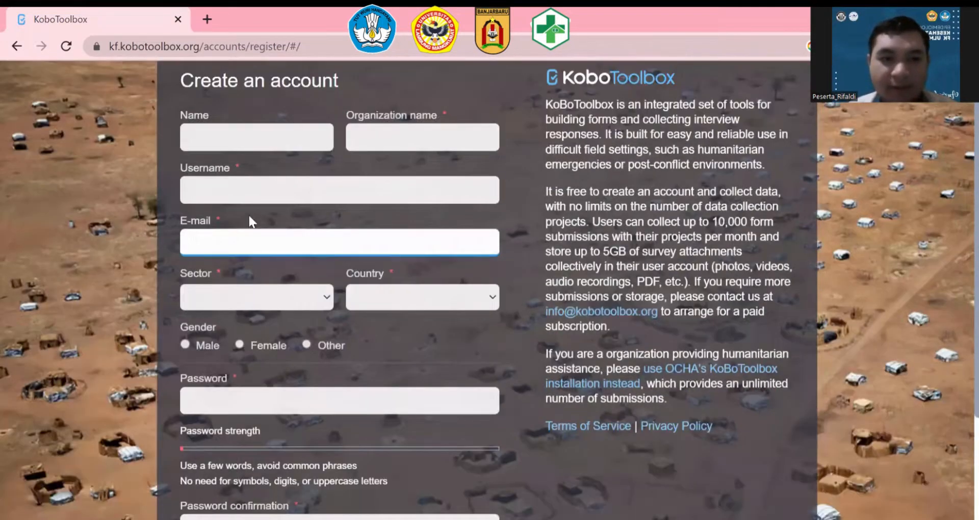
{"action": "scroll", "coordinate": [250, 230], "scroll_direction": "down", "scroll_amount": 1}
Set the Country to Indonesia by searching 'india' and stepping down one entry.
{"action": "left_click", "coordinate": [239, 228]}
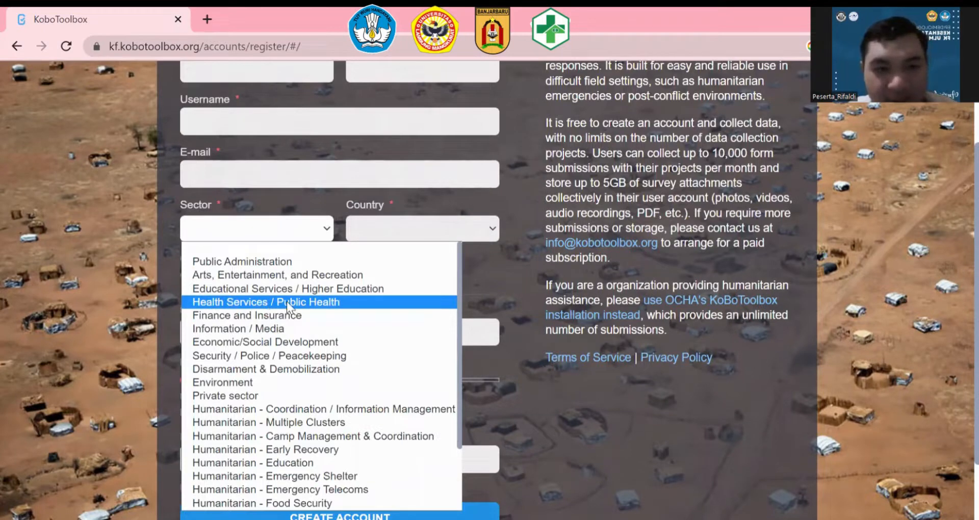
{"action": "left_click", "coordinate": [381, 231]}
{"action": "left_click", "coordinate": [381, 232]}
{"action": "type", "text": "india"}
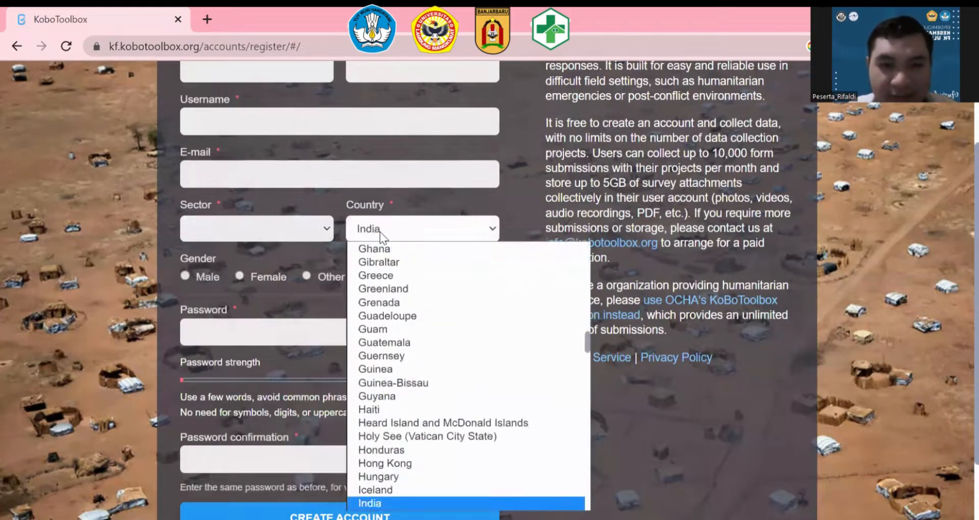
{"action": "key", "text": "Down"}
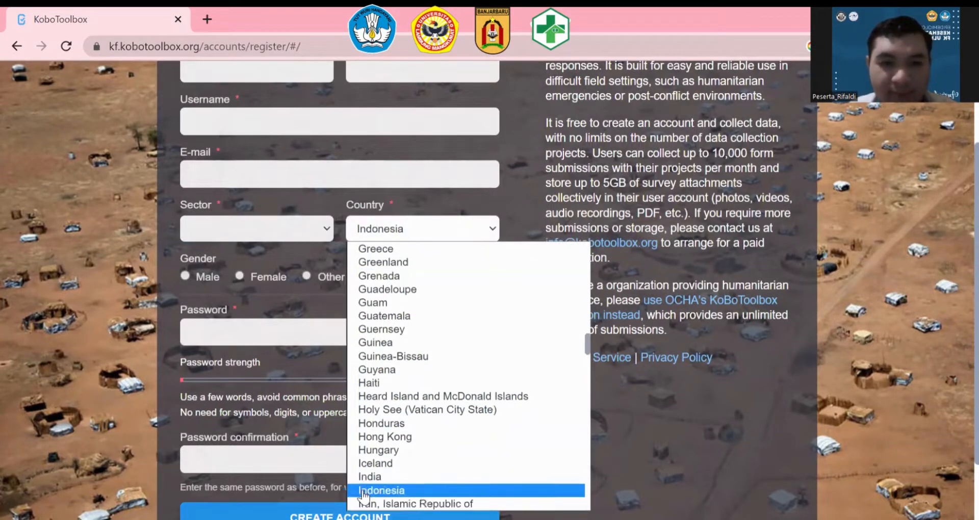
{"action": "left_click", "coordinate": [363, 491]}
Choose Health Services / Public Health as the Sector.
{"action": "left_click", "coordinate": [262, 237]}
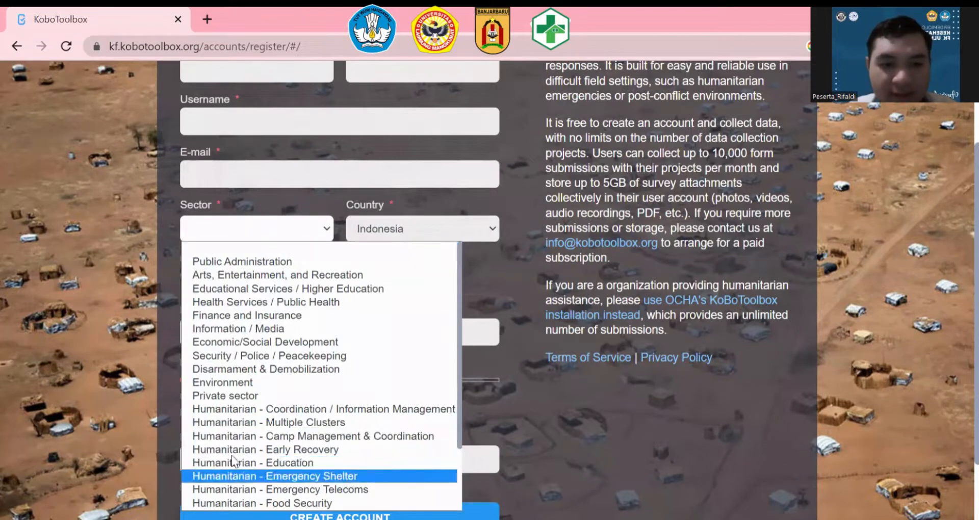
{"action": "left_click", "coordinate": [226, 304]}
{"action": "scroll", "coordinate": [957, 236], "scroll_direction": "up", "scroll_amount": 1}
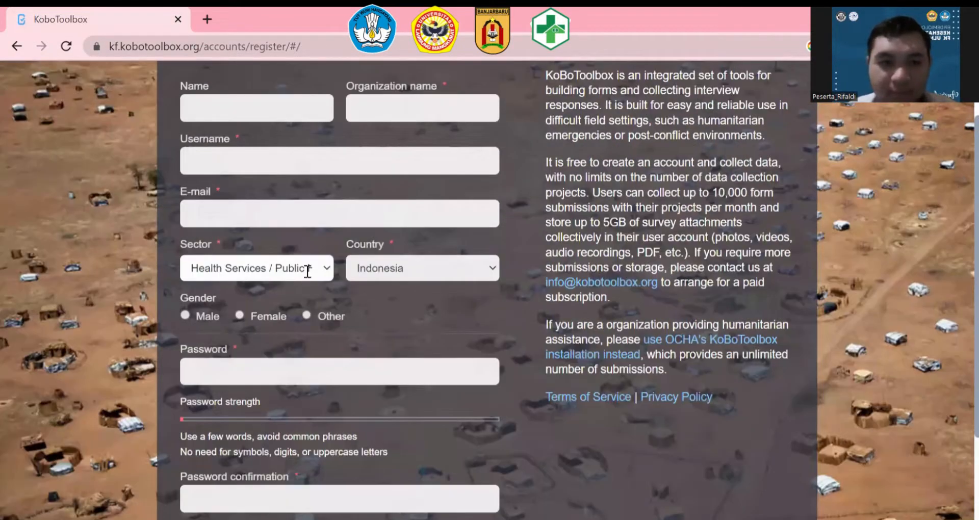
{"action": "scroll", "coordinate": [231, 374], "scroll_direction": "up", "scroll_amount": 1}
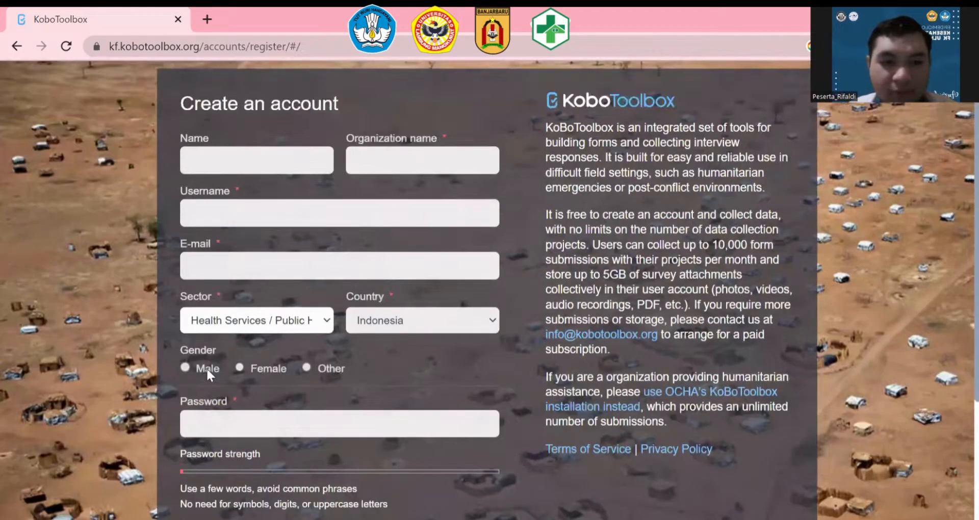
Set gender to male, enter the holder's name, organization Puskesmas Guntung Manggis, and saved username and e-mail.
{"action": "left_click", "coordinate": [207, 368]}
{"action": "left_click", "coordinate": [209, 169]}
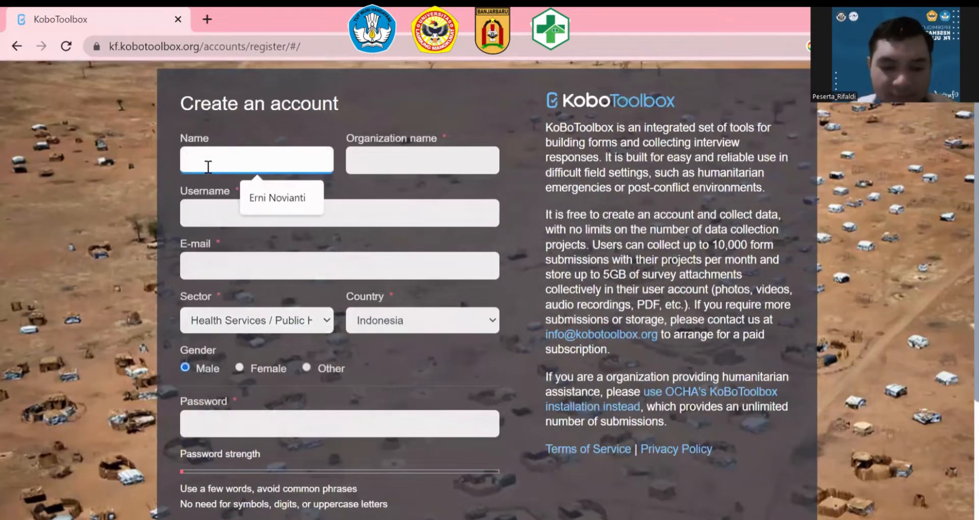
{"action": "type", "text": "Rifaldi"}
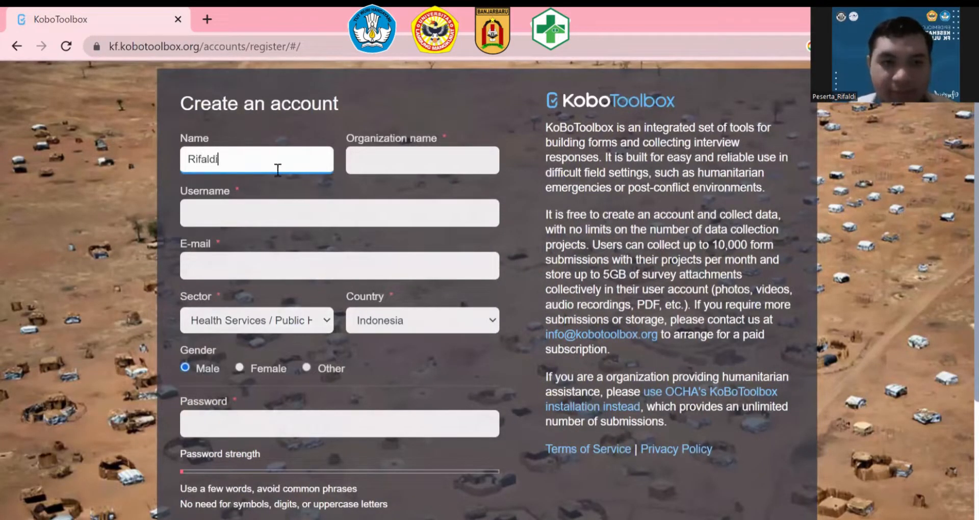
{"action": "left_click", "coordinate": [399, 164]}
{"action": "left_click", "coordinate": [437, 196]}
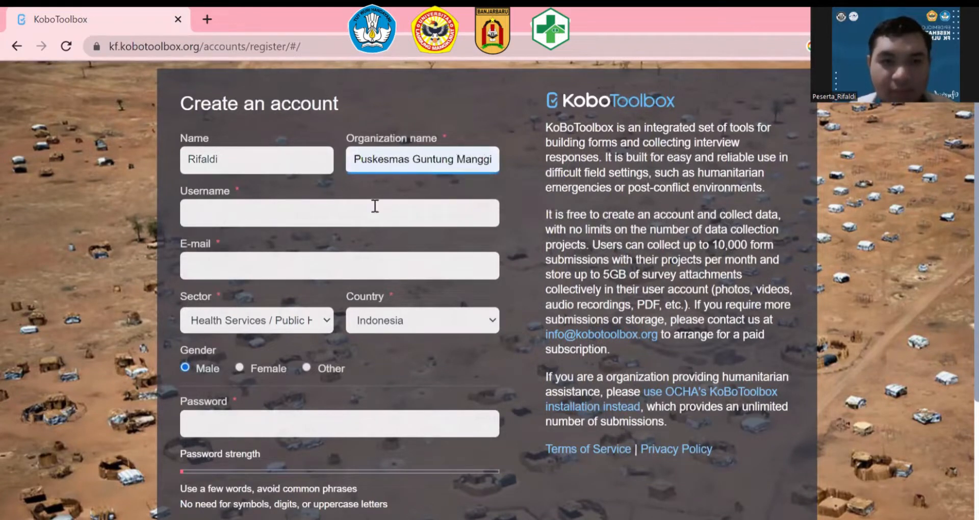
{"action": "left_click", "coordinate": [374, 208]}
{"action": "left_click", "coordinate": [271, 257]}
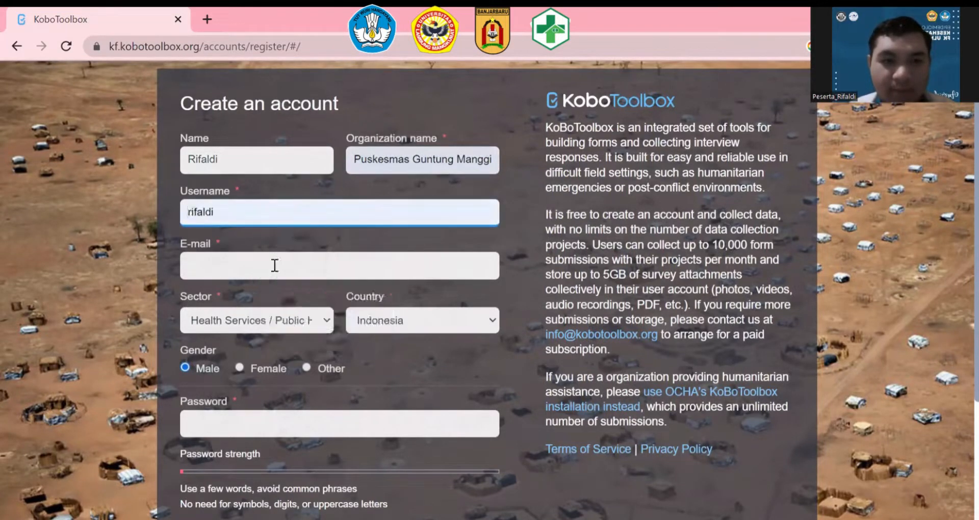
{"action": "left_click", "coordinate": [273, 264]}
{"action": "left_click", "coordinate": [284, 313]}
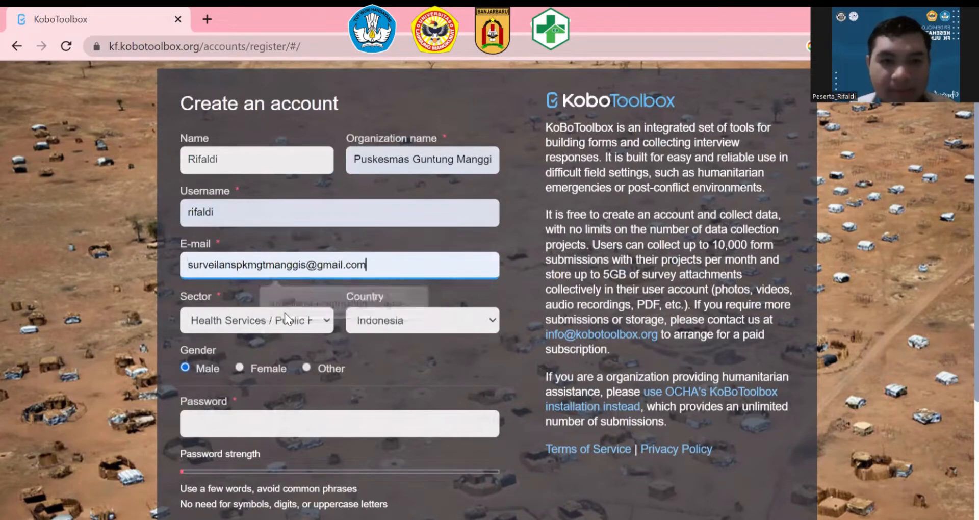
{"action": "scroll", "coordinate": [957, 216], "scroll_direction": "down", "scroll_amount": 1}
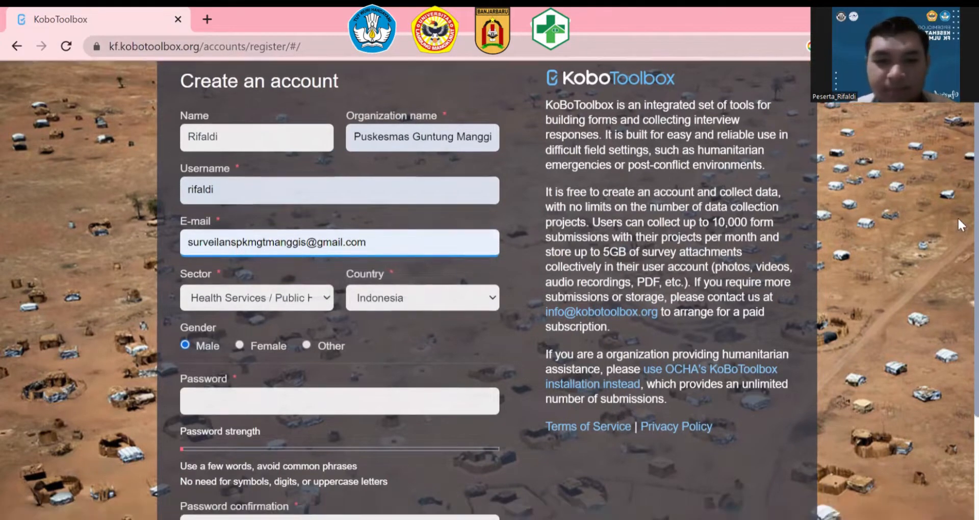
{"action": "scroll", "coordinate": [301, 270], "scroll_direction": "down", "scroll_amount": 1}
Enter the account password, retype it in Password confirmation, and scroll down to CREATE ACCOUNT.
{"action": "left_click", "coordinate": [303, 269]}
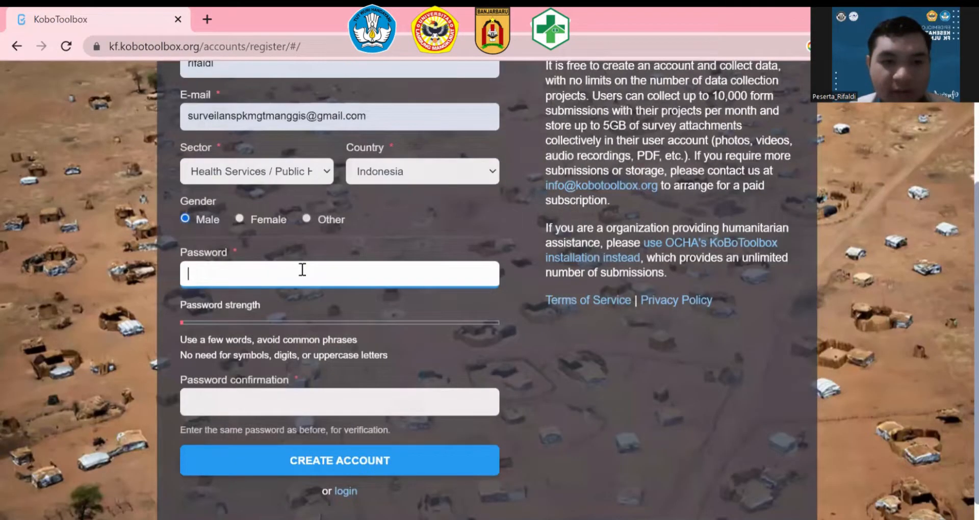
{"action": "left_click", "coordinate": [250, 279]}
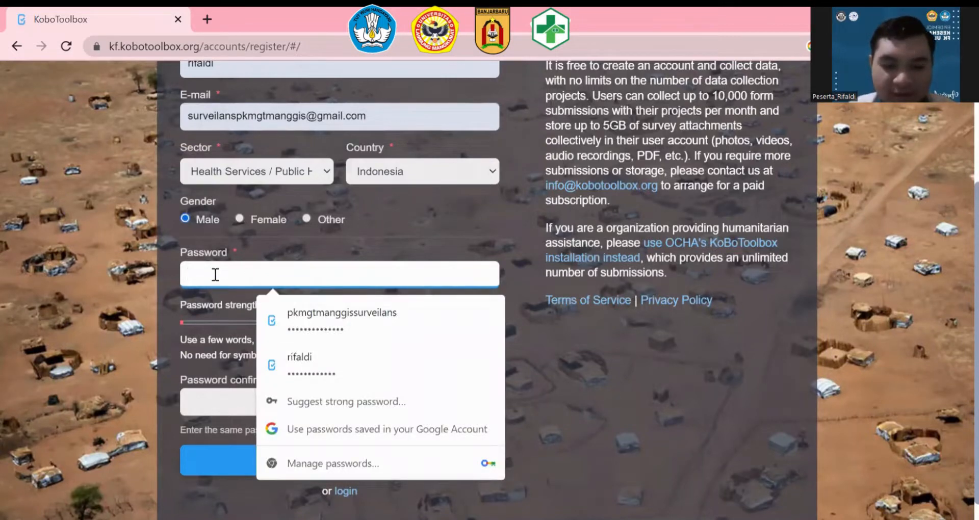
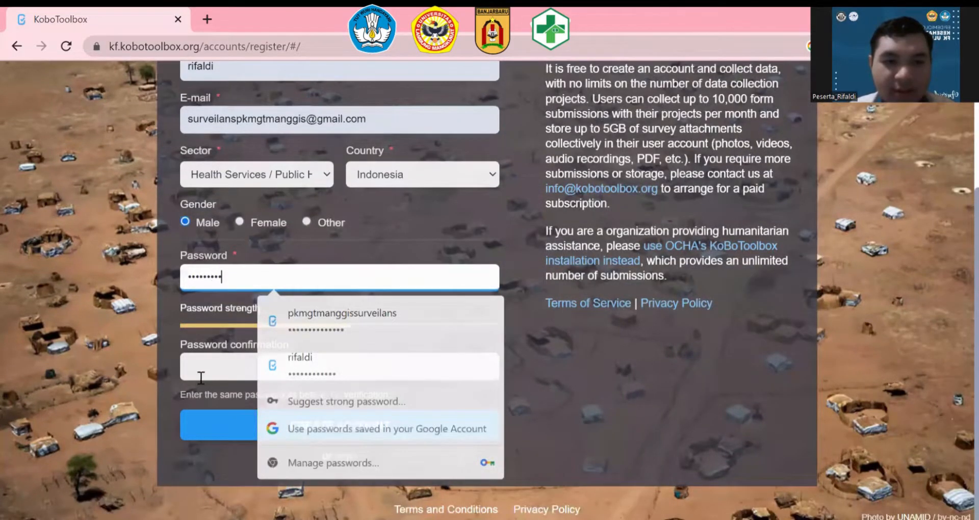
{"action": "left_click", "coordinate": [199, 372]}
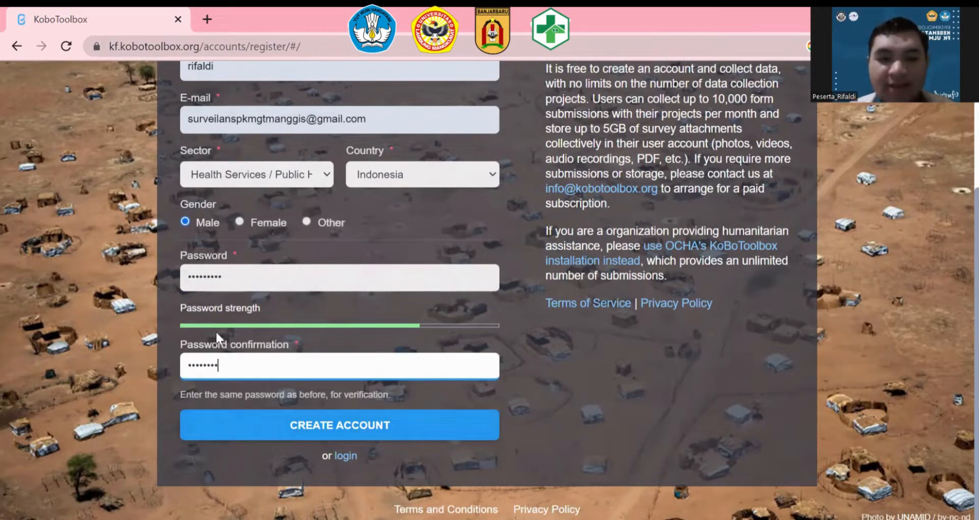
{"action": "scroll", "coordinate": [961, 363], "scroll_direction": "up", "scroll_amount": 2}
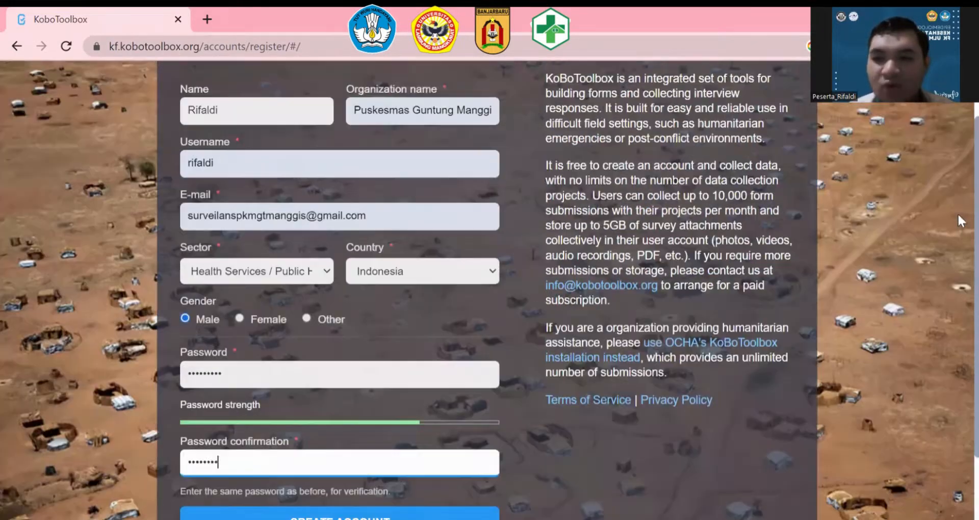
{"action": "scroll", "coordinate": [961, 334], "scroll_direction": "down", "scroll_amount": 1}
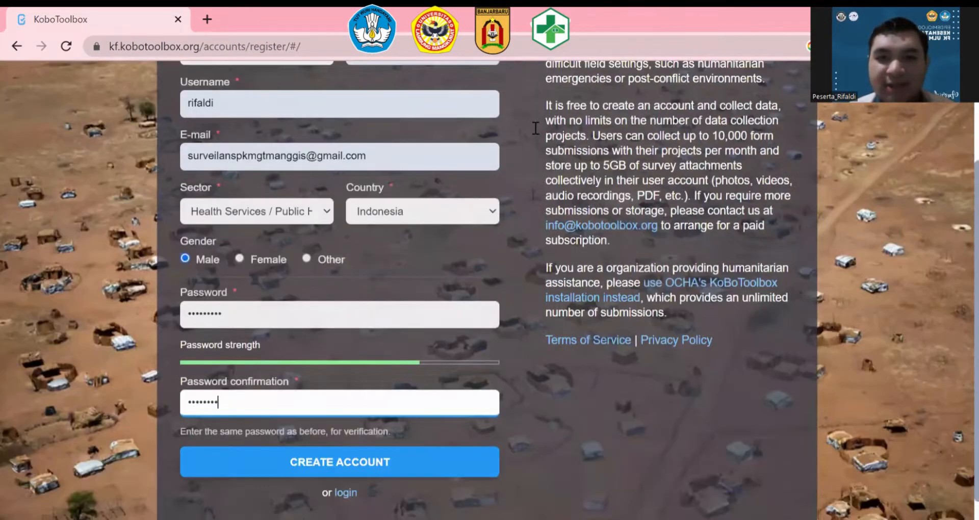
{"action": "scroll", "coordinate": [535, 128], "scroll_direction": "down", "scroll_amount": 1}
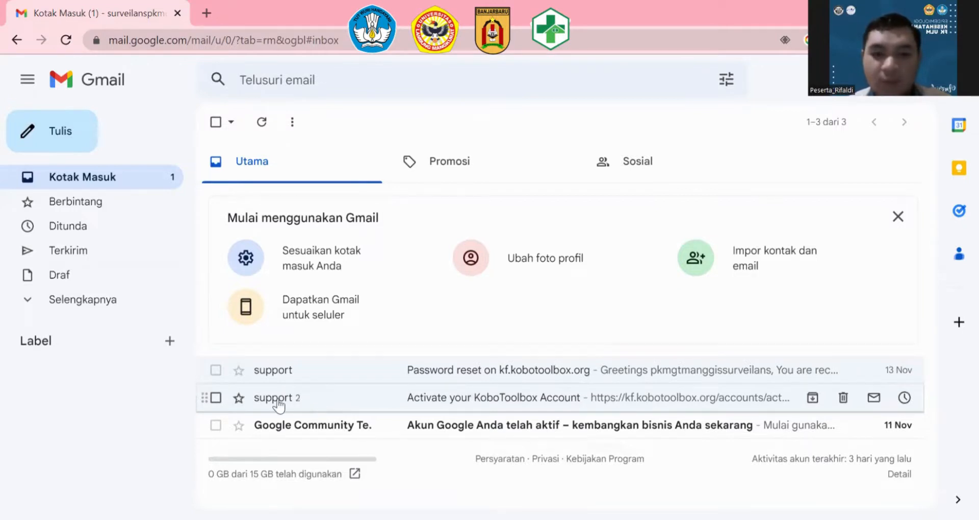
Open the 'Activate your KoboToolbox Account' email and follow its activation link.
{"action": "left_click", "coordinate": [278, 399]}
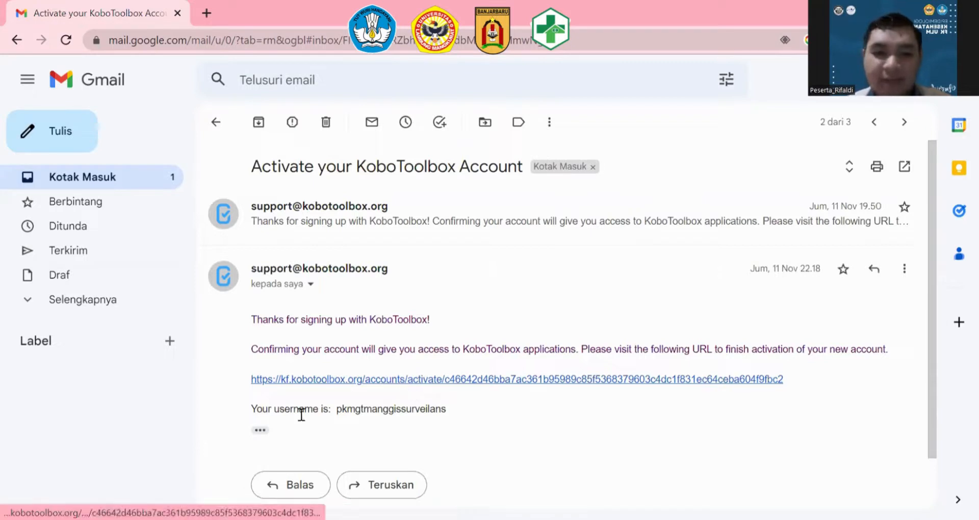
{"action": "left_click", "coordinate": [378, 381]}
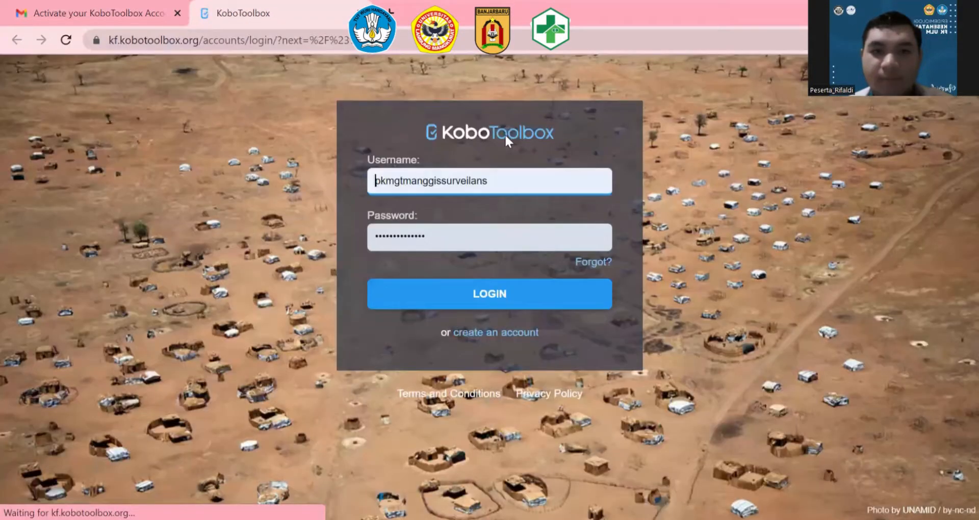
Log in with the prefilled credentials and scroll the project list to find the November project.
{"action": "left_click", "coordinate": [452, 295]}
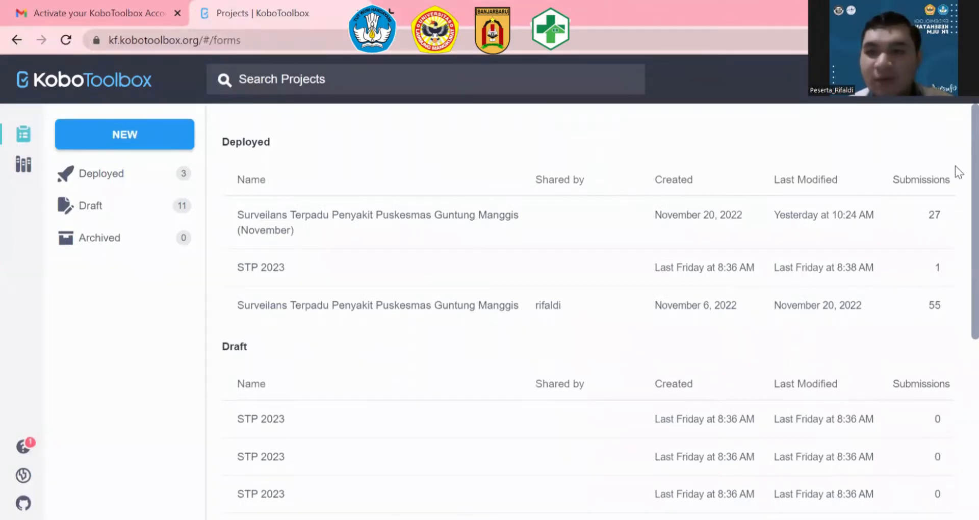
{"action": "scroll", "coordinate": [956, 166], "scroll_direction": "down", "scroll_amount": 6}
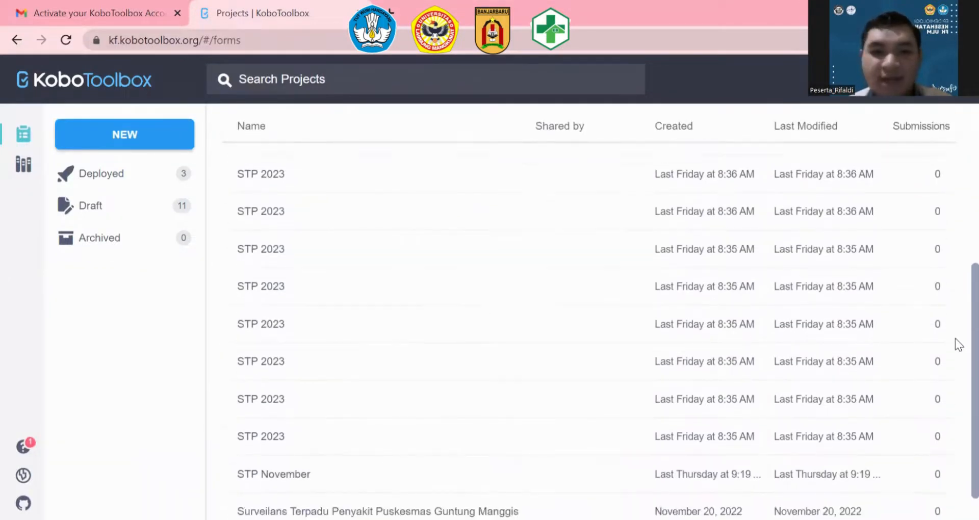
{"action": "scroll", "coordinate": [953, 238], "scroll_direction": "up", "scroll_amount": 7}
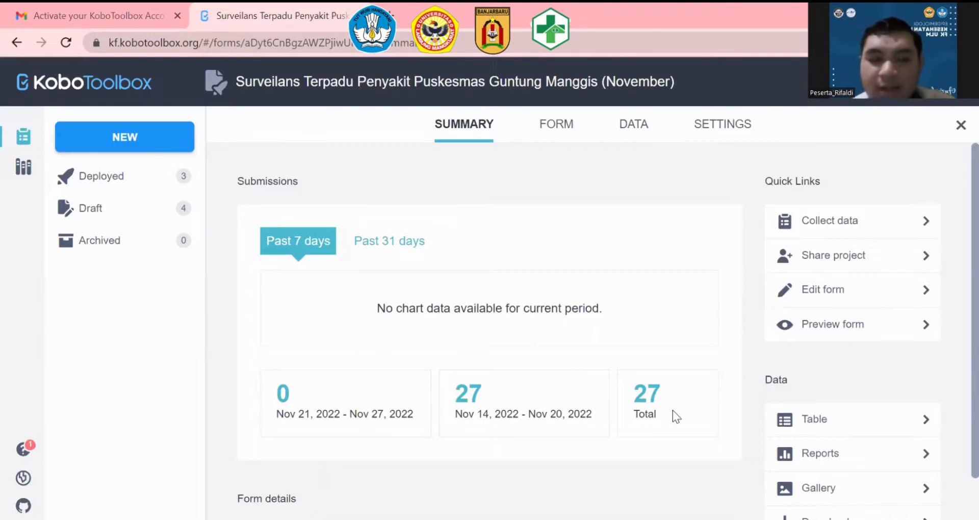
{"action": "left_click", "coordinate": [120, 149]}
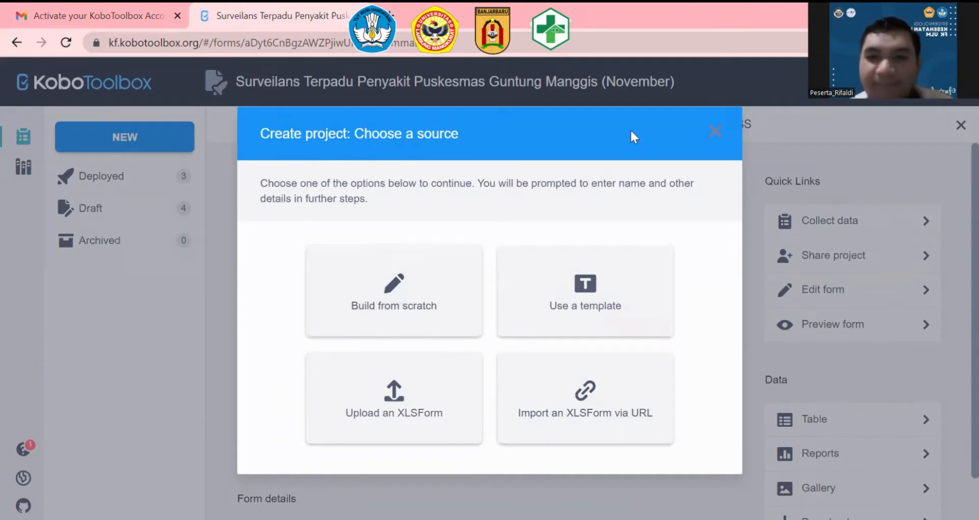
{"action": "left_click", "coordinate": [714, 132]}
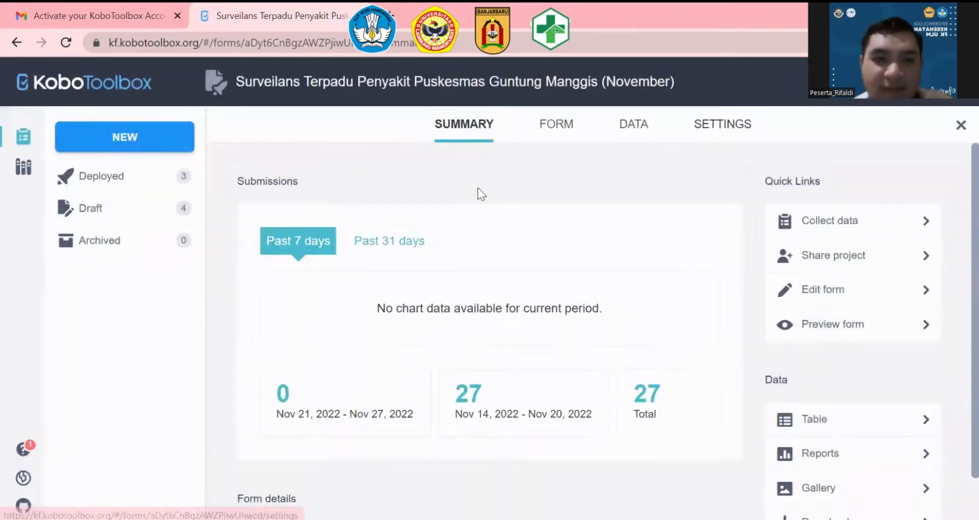
Expand the Deployed projects and open the November project's FORM tab.
{"action": "left_click", "coordinate": [116, 176]}
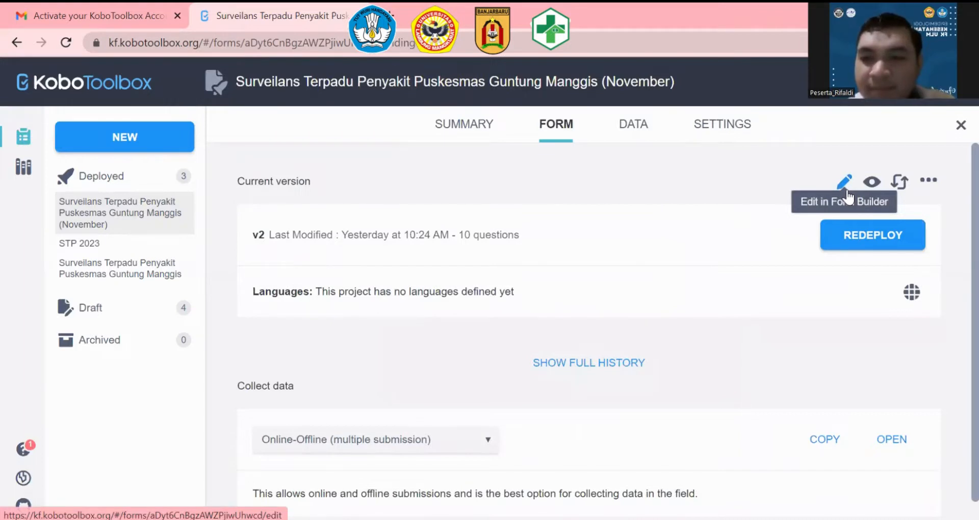
{"action": "left_click", "coordinate": [845, 190]}
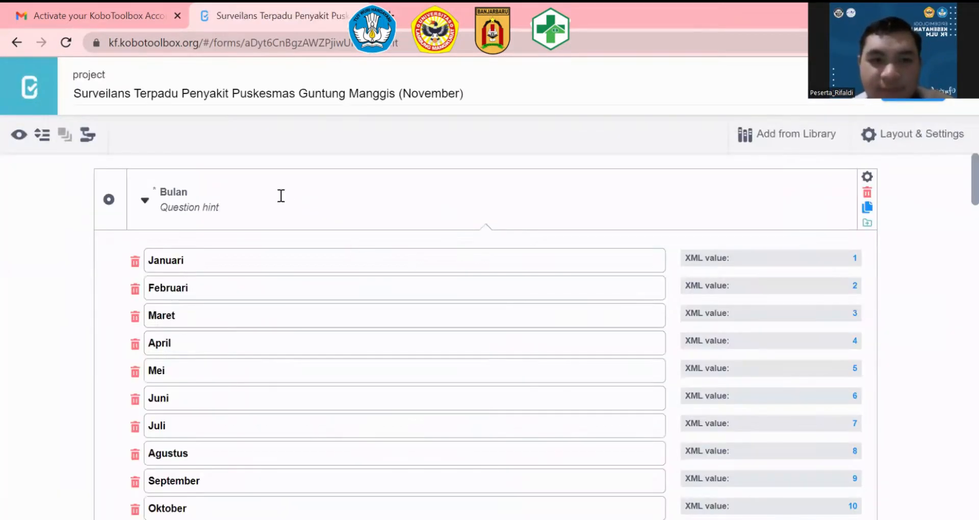
Scroll through the November form's questions from Bulan down to the location question and back up.
{"action": "scroll", "coordinate": [955, 236], "scroll_direction": "down", "scroll_amount": 10}
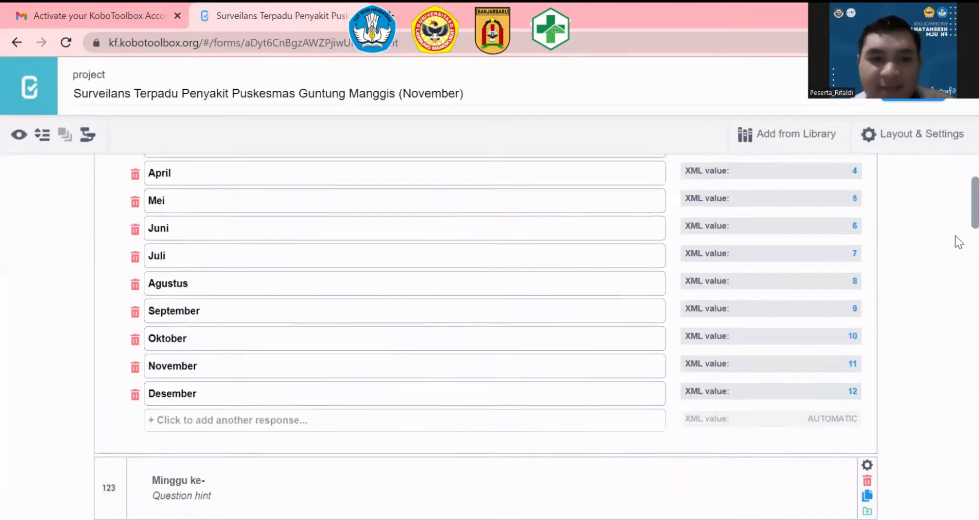
{"action": "scroll", "coordinate": [956, 228], "scroll_direction": "up", "scroll_amount": 5}
{"action": "scroll", "coordinate": [955, 210], "scroll_direction": "up", "scroll_amount": 5}
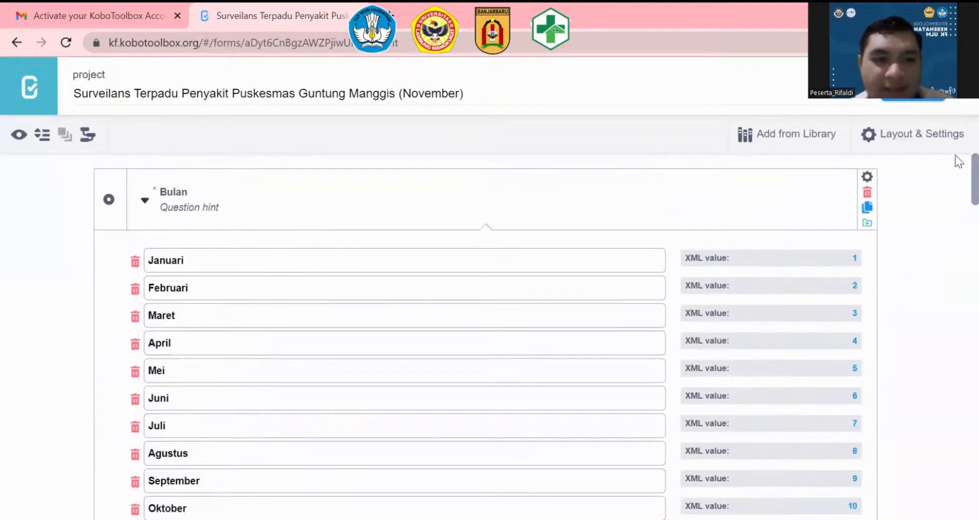
{"action": "scroll", "coordinate": [958, 201], "scroll_direction": "down", "scroll_amount": 4}
{"action": "scroll", "coordinate": [959, 189], "scroll_direction": "up", "scroll_amount": 4}
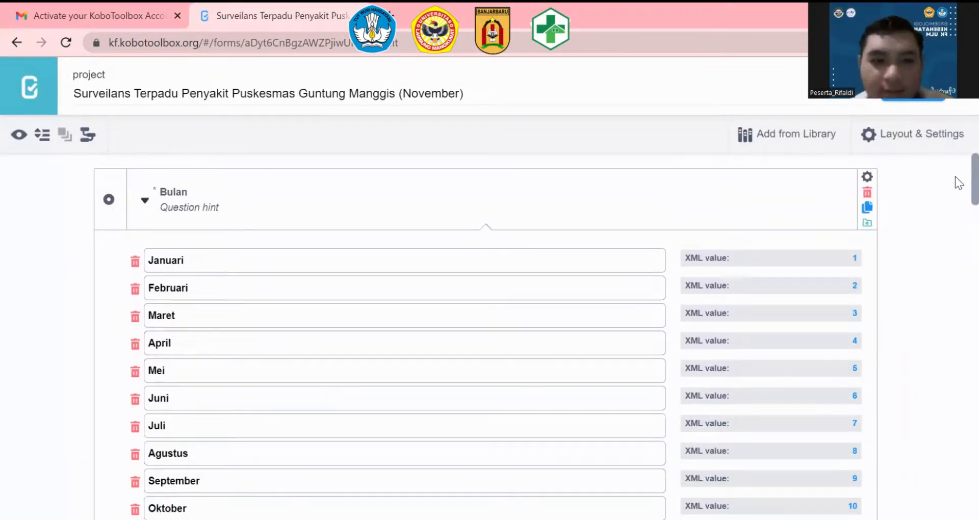
{"action": "scroll", "coordinate": [959, 183], "scroll_direction": "down", "scroll_amount": 8}
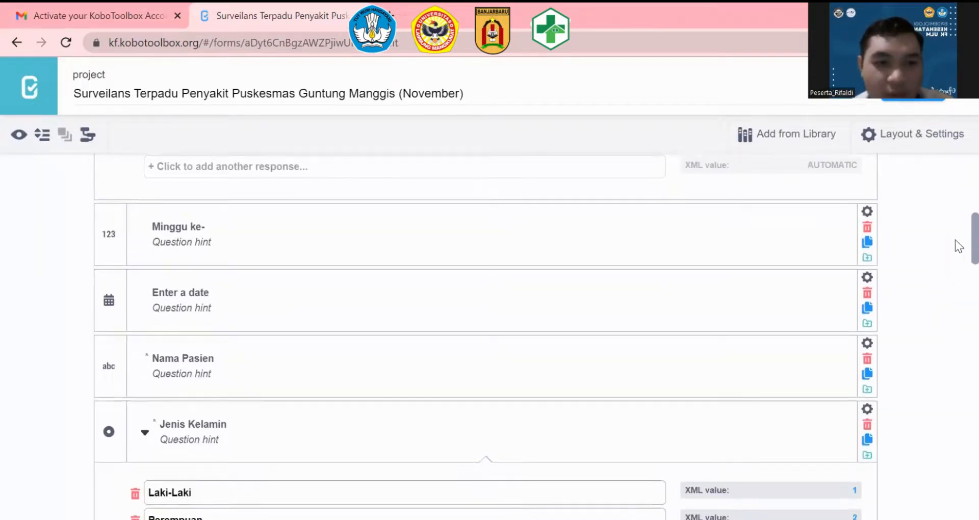
{"action": "scroll", "coordinate": [958, 246], "scroll_direction": "down", "scroll_amount": 3}
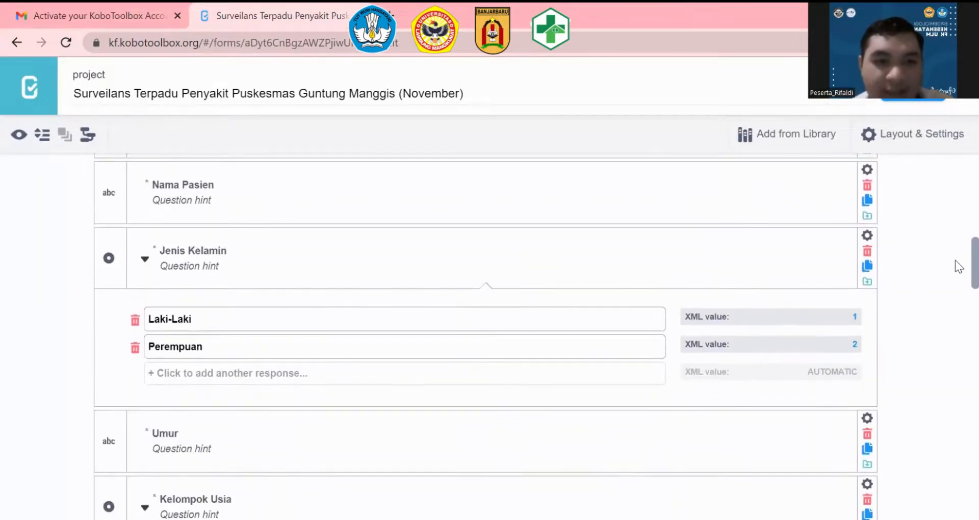
{"action": "scroll", "coordinate": [955, 261], "scroll_direction": "down", "scroll_amount": 4}
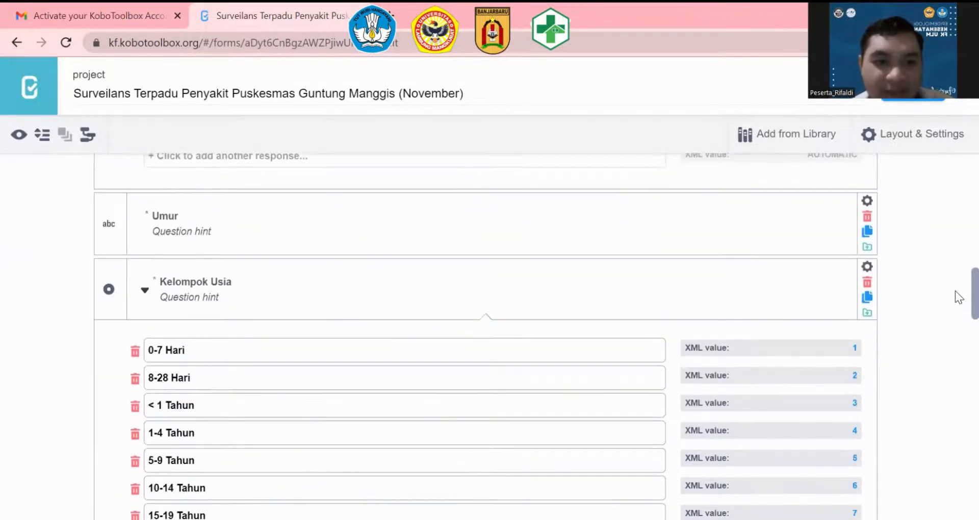
{"action": "scroll", "coordinate": [956, 291], "scroll_direction": "down", "scroll_amount": 6}
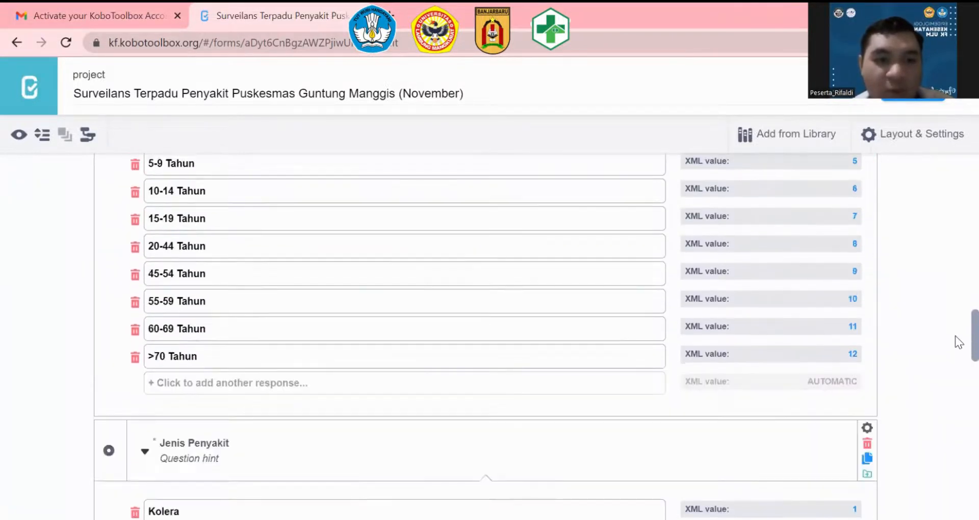
{"action": "scroll", "coordinate": [958, 342], "scroll_direction": "down", "scroll_amount": 11}
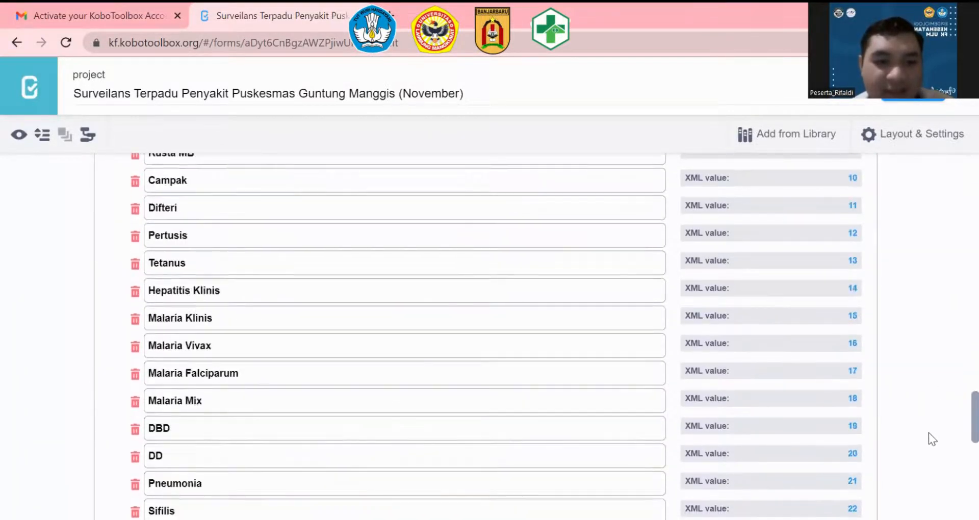
{"action": "scroll", "coordinate": [928, 432], "scroll_direction": "down", "scroll_amount": 10}
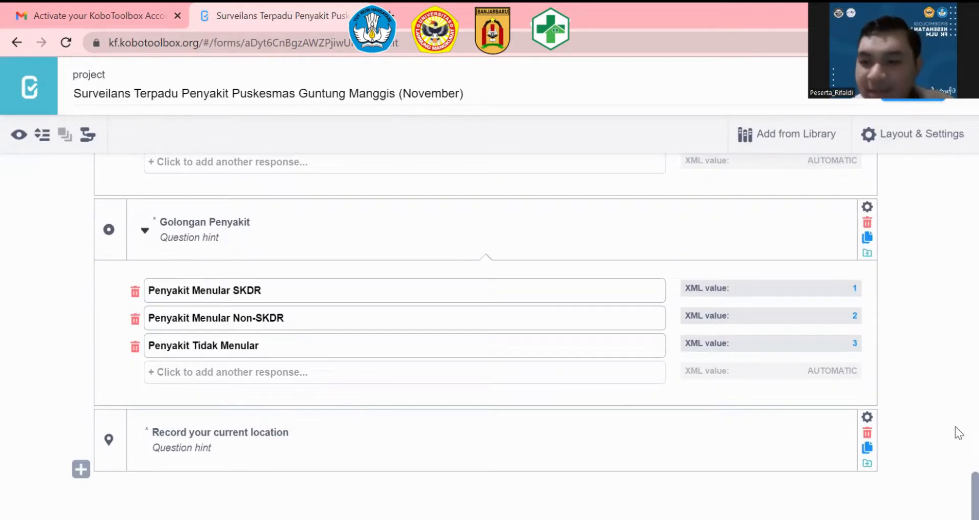
{"action": "scroll", "coordinate": [955, 398], "scroll_direction": "up", "scroll_amount": 18}
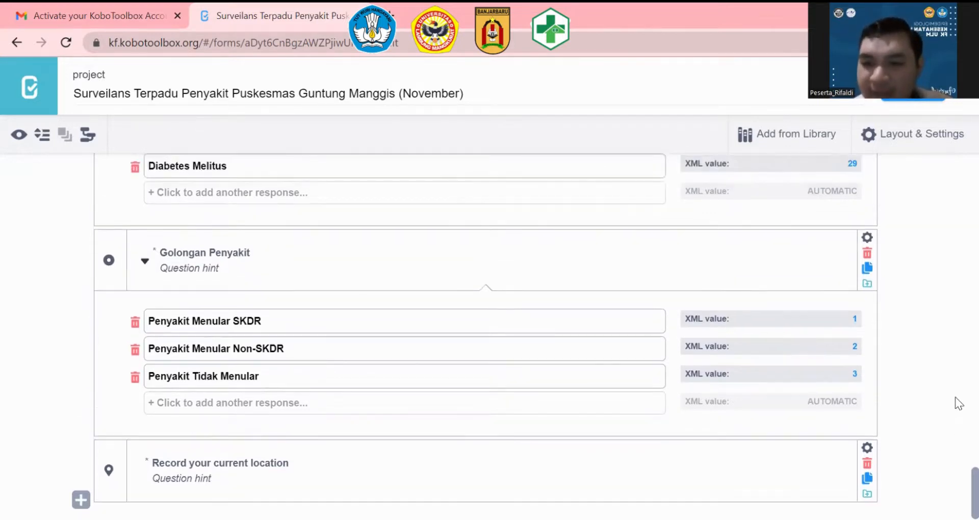
{"action": "scroll", "coordinate": [956, 403], "scroll_direction": "up", "scroll_amount": 15}
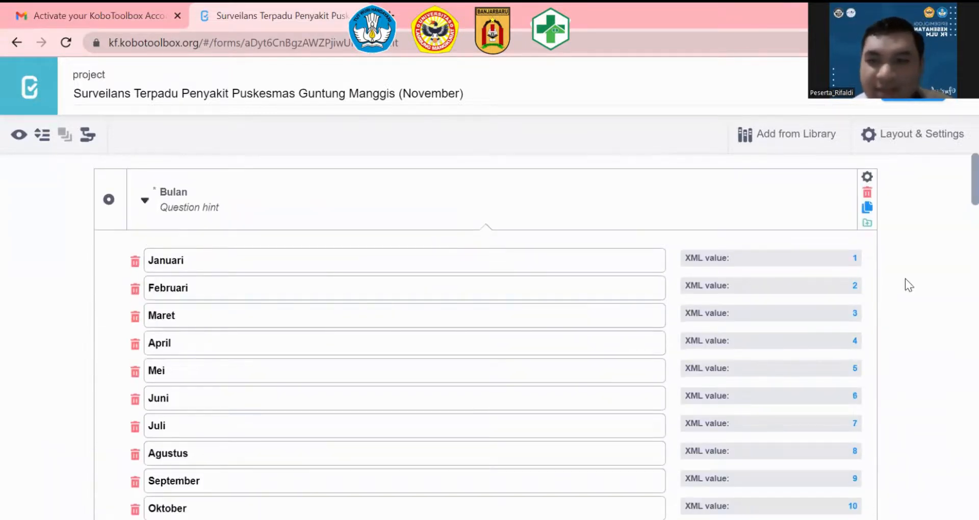
{"action": "scroll", "coordinate": [959, 191], "scroll_direction": "down", "scroll_amount": 5}
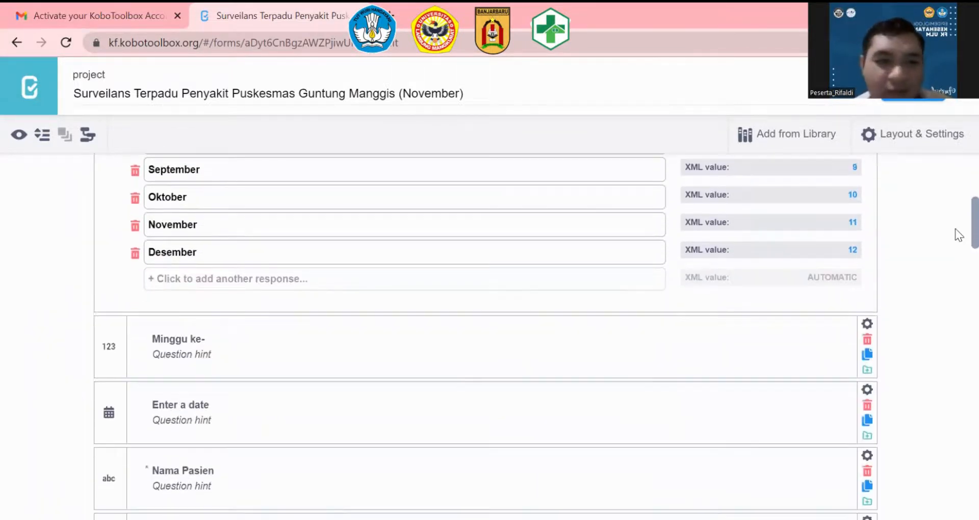
Insert a new question directly below Bulan and show the list of question types.
{"action": "mouse_move", "coordinate": [109, 308]}
{"action": "left_click", "coordinate": [79, 312]}
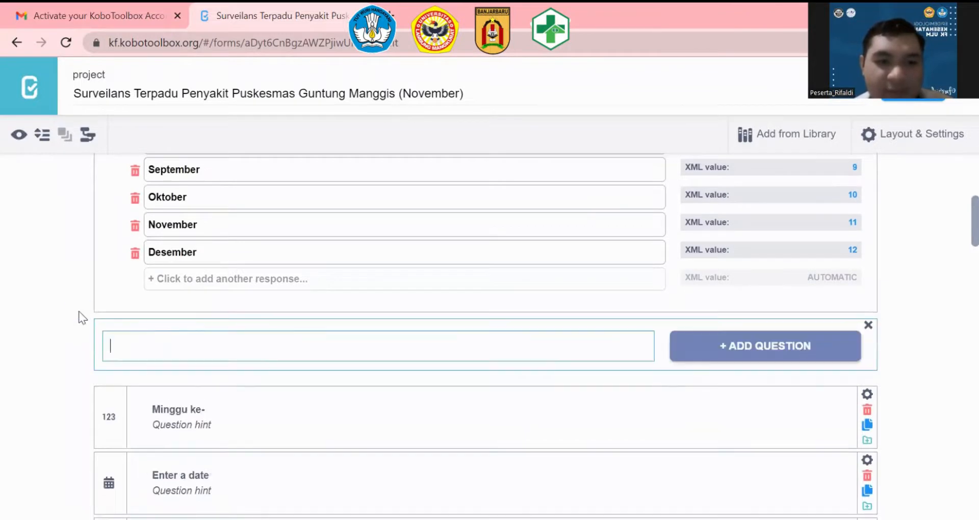
{"action": "left_click", "coordinate": [687, 358]}
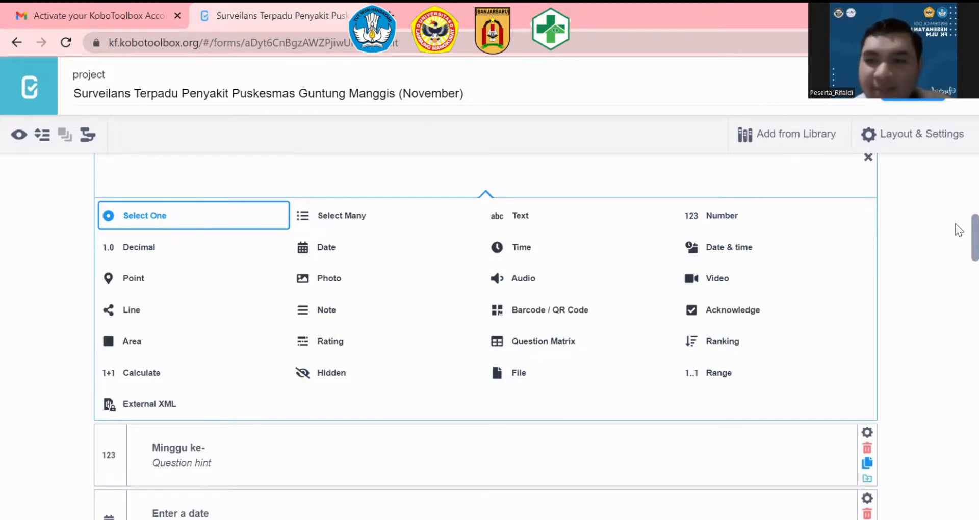
{"action": "scroll", "coordinate": [959, 236], "scroll_direction": "up", "scroll_amount": 12}
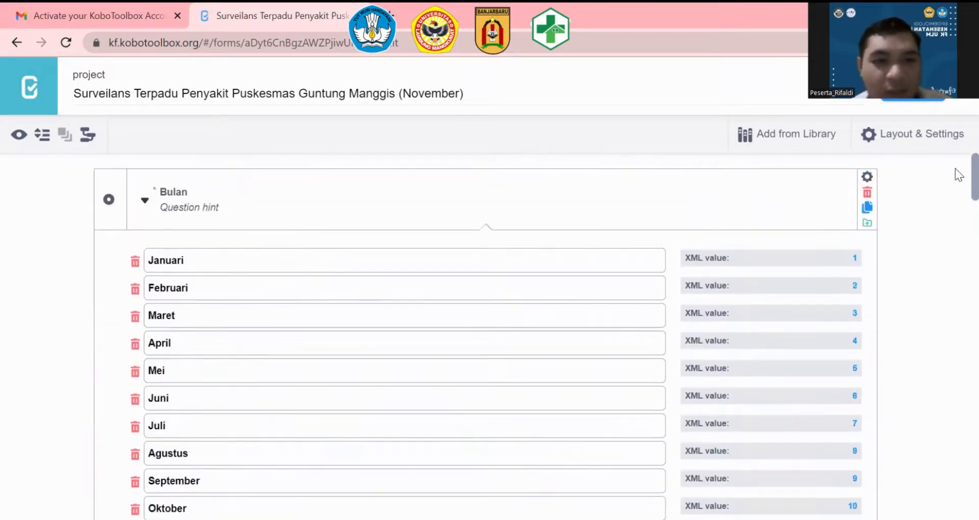
{"action": "scroll", "coordinate": [958, 186], "scroll_direction": "down", "scroll_amount": 3}
{"action": "scroll", "coordinate": [956, 183], "scroll_direction": "up", "scroll_amount": 2}
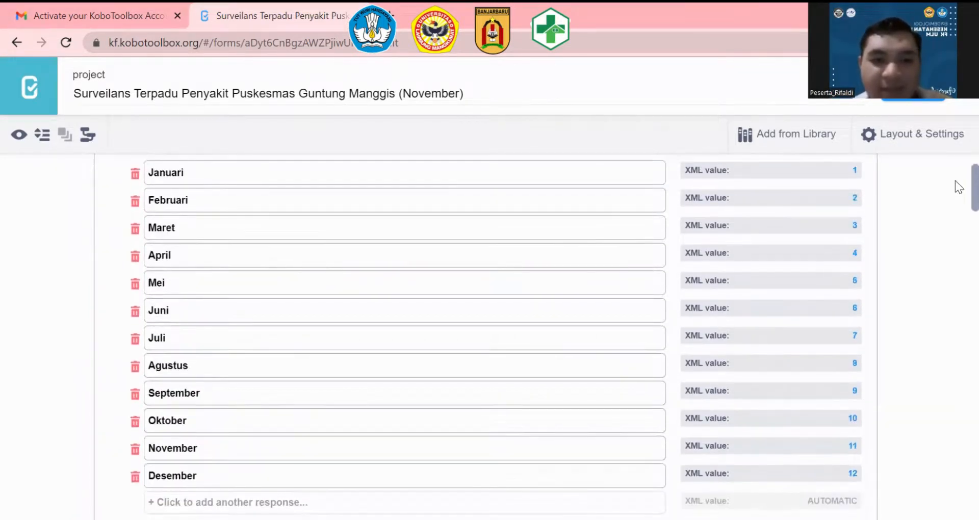
{"action": "scroll", "coordinate": [958, 182], "scroll_direction": "down", "scroll_amount": 1}
{"action": "scroll", "coordinate": [956, 176], "scroll_direction": "up", "scroll_amount": 2}
{"action": "scroll", "coordinate": [957, 178], "scroll_direction": "down", "scroll_amount": 4}
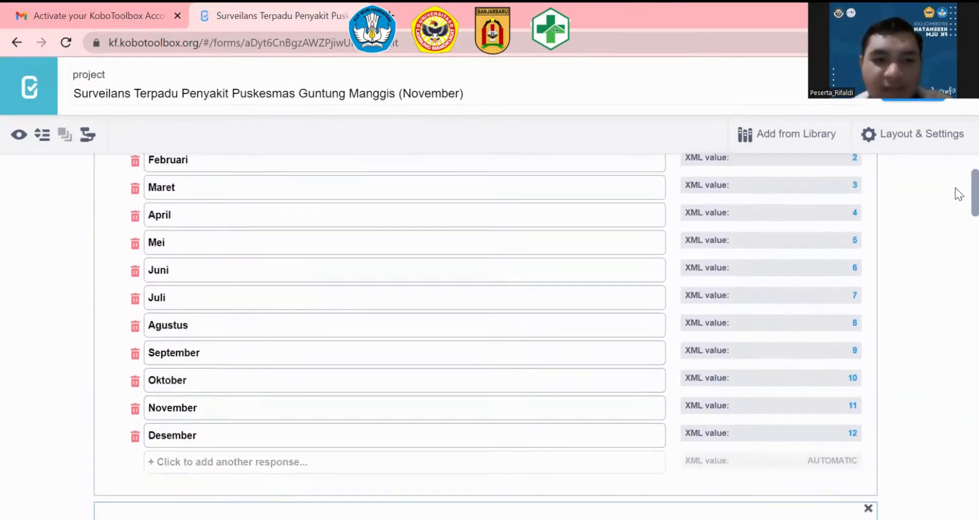
{"action": "scroll", "coordinate": [955, 194], "scroll_direction": "down", "scroll_amount": 2}
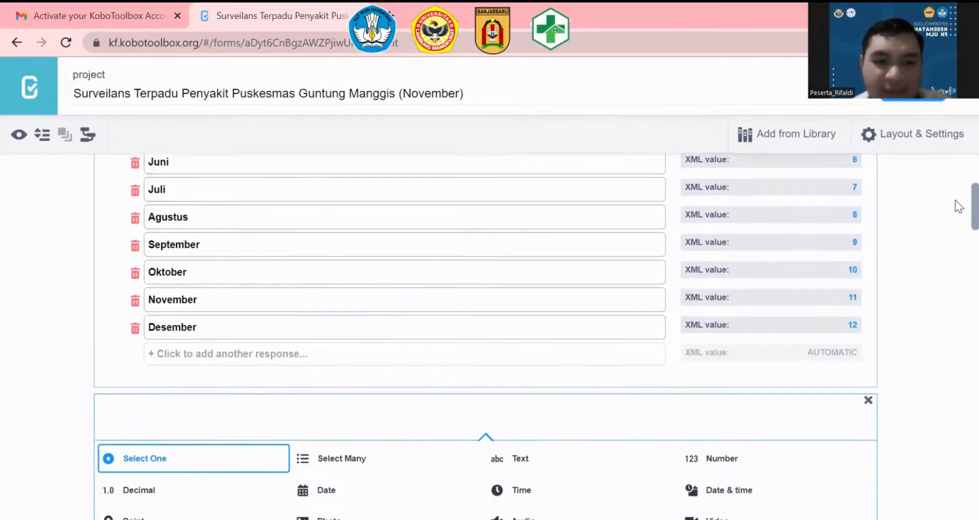
Delete the extra Option 13 from Bulan so its choices are Januari–Desember with values 1–12.
{"action": "left_click", "coordinate": [207, 352]}
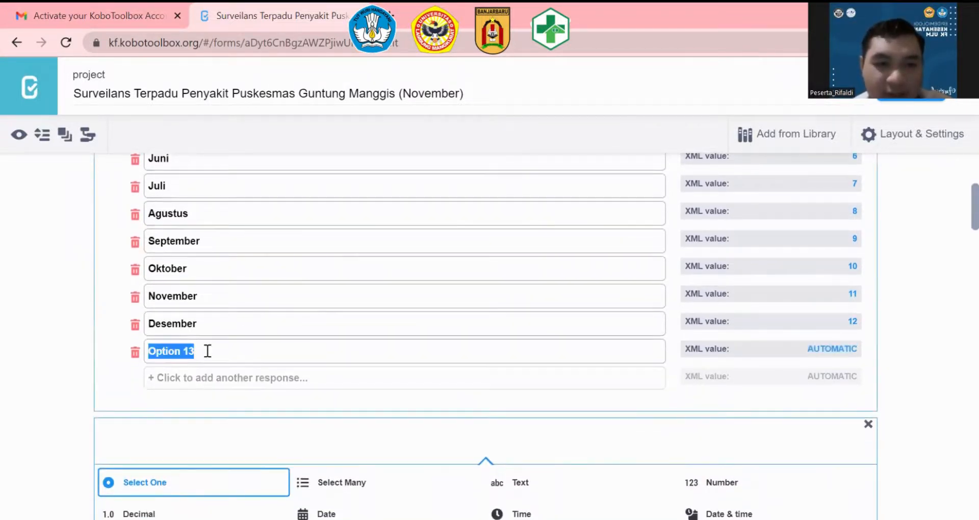
{"action": "left_click", "coordinate": [134, 355]}
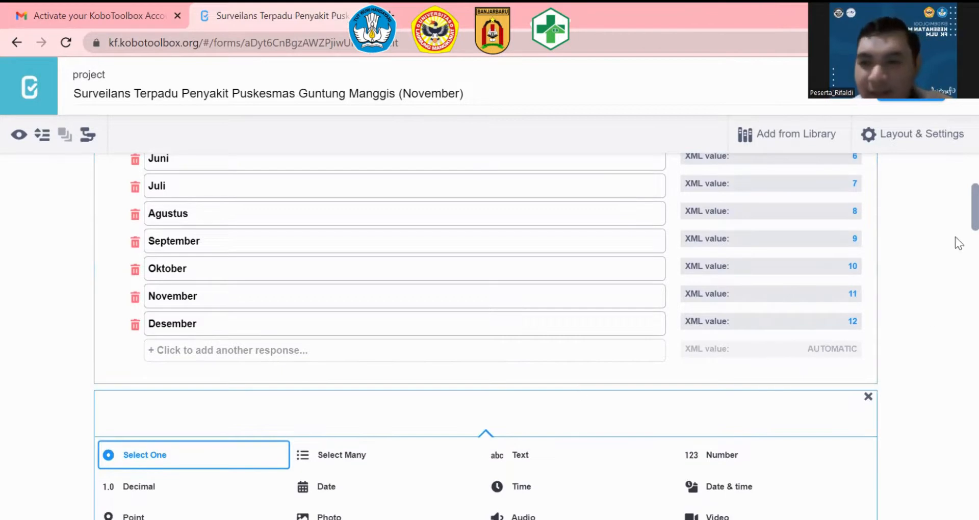
{"action": "scroll", "coordinate": [961, 237], "scroll_direction": "down", "scroll_amount": 6}
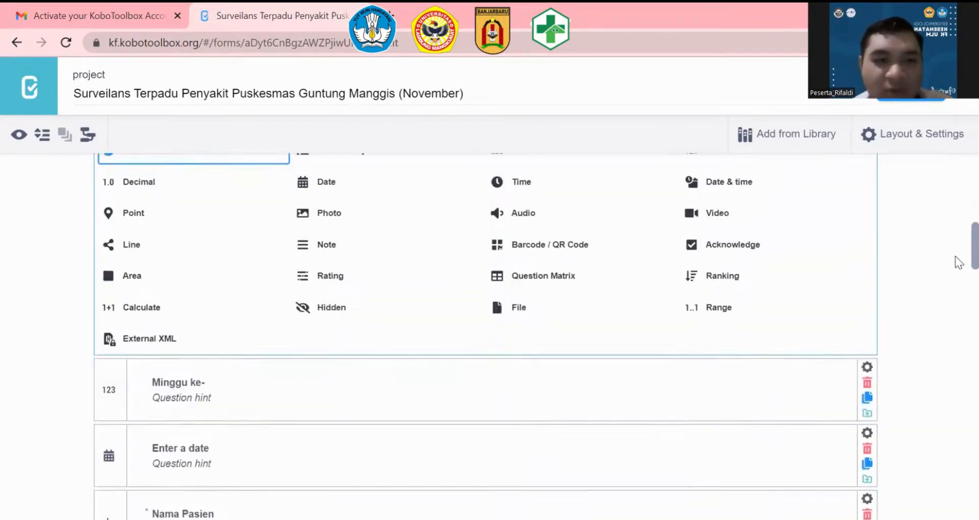
{"action": "scroll", "coordinate": [959, 270], "scroll_direction": "down", "scroll_amount": 4}
{"action": "scroll", "coordinate": [956, 262], "scroll_direction": "up", "scroll_amount": 5}
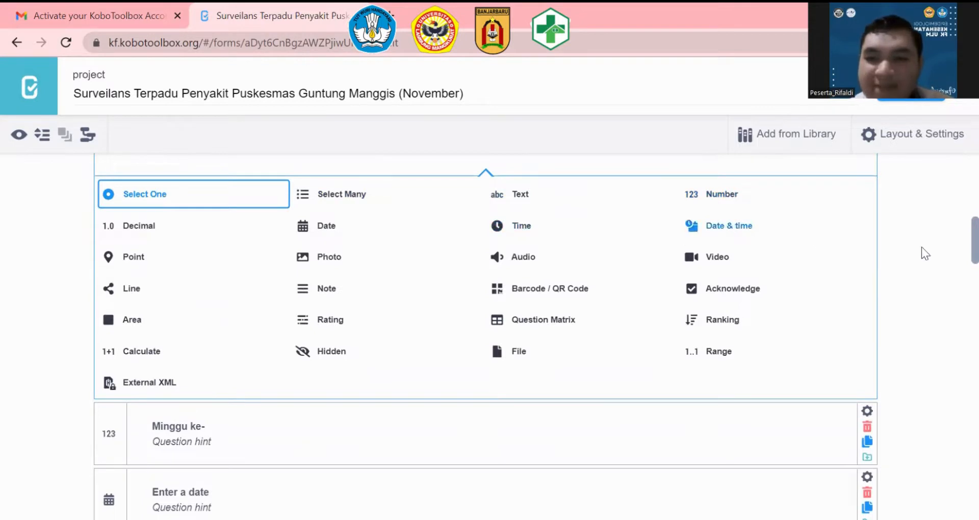
{"action": "scroll", "coordinate": [958, 258], "scroll_direction": "down", "scroll_amount": 1}
{"action": "scroll", "coordinate": [957, 252], "scroll_direction": "up", "scroll_amount": 2}
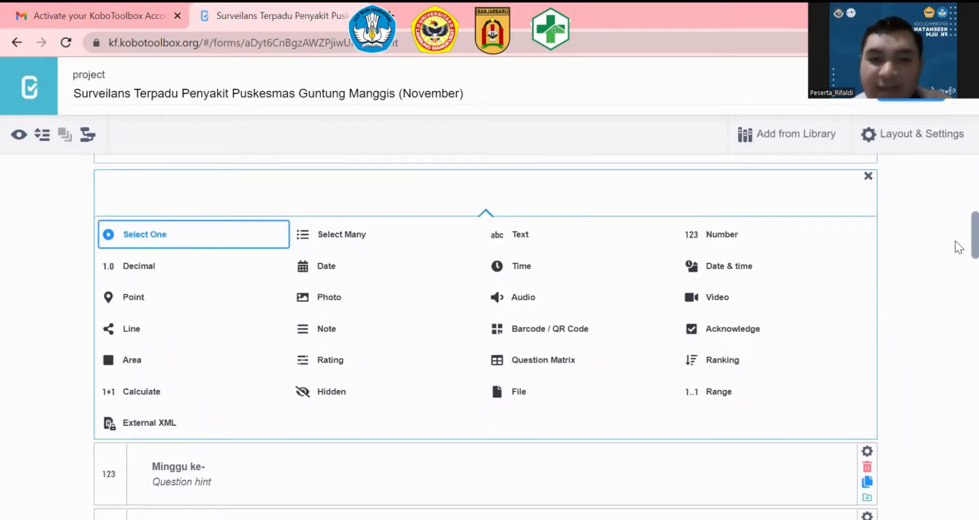
{"action": "scroll", "coordinate": [958, 250], "scroll_direction": "down", "scroll_amount": 3}
{"action": "scroll", "coordinate": [957, 255], "scroll_direction": "up", "scroll_amount": 2}
{"action": "scroll", "coordinate": [958, 260], "scroll_direction": "down", "scroll_amount": 1}
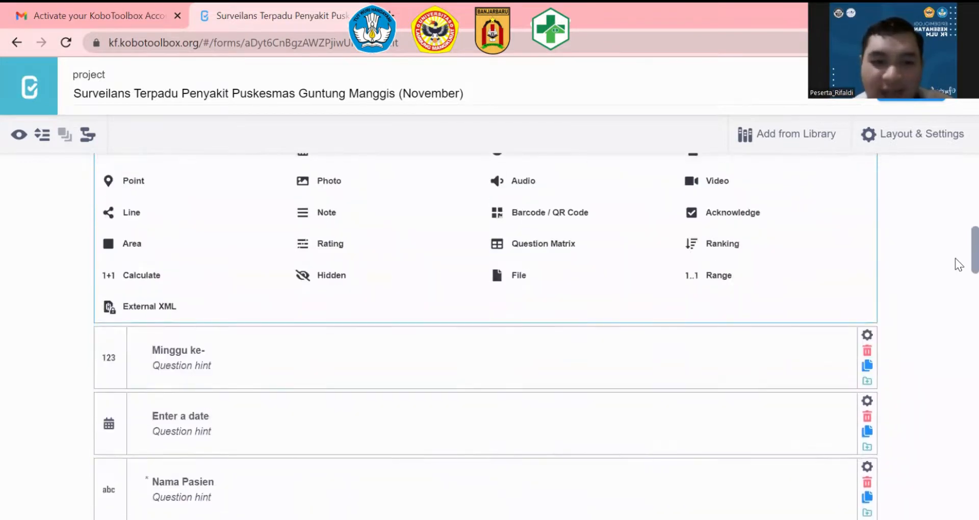
{"action": "scroll", "coordinate": [958, 266], "scroll_direction": "down", "scroll_amount": 2}
{"action": "scroll", "coordinate": [958, 268], "scroll_direction": "up", "scroll_amount": 1}
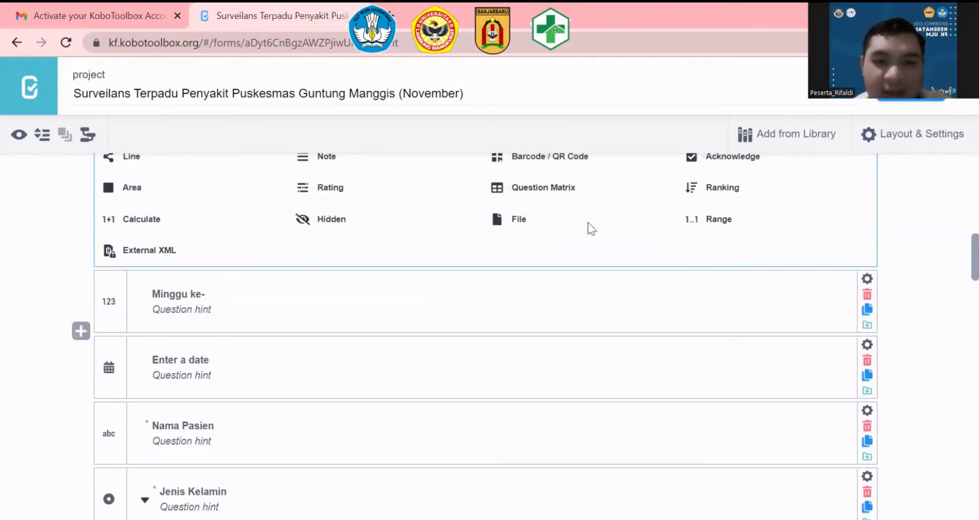
{"action": "scroll", "coordinate": [957, 250], "scroll_direction": "up", "scroll_amount": 4}
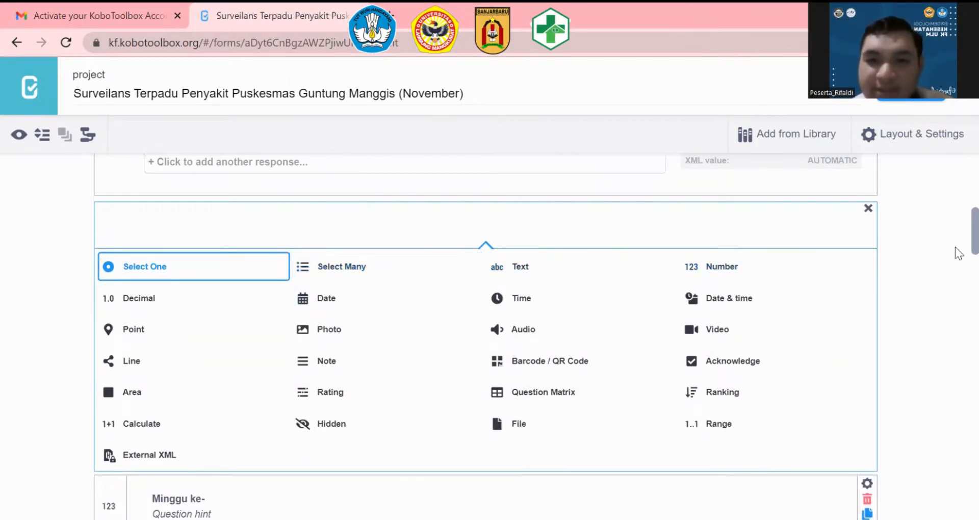
{"action": "scroll", "coordinate": [959, 254], "scroll_direction": "down", "scroll_amount": 6}
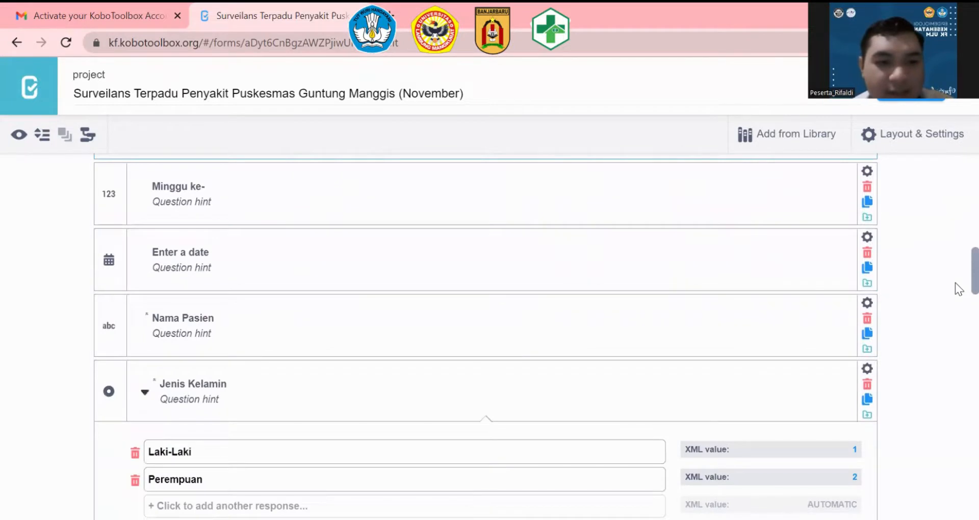
{"action": "scroll", "coordinate": [959, 289], "scroll_direction": "down", "scroll_amount": 2}
{"action": "scroll", "coordinate": [959, 290], "scroll_direction": "up", "scroll_amount": 6}
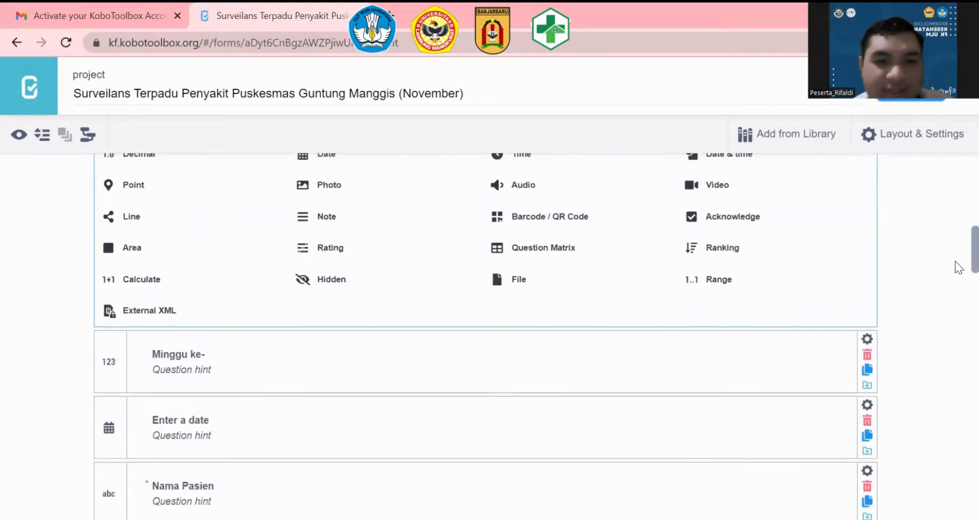
{"action": "scroll", "coordinate": [959, 264], "scroll_direction": "up", "scroll_amount": 1}
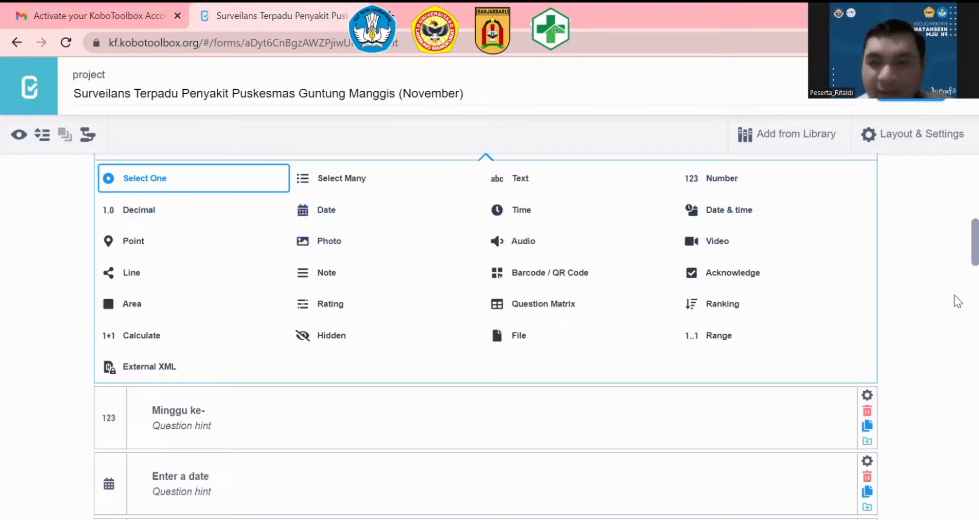
{"action": "scroll", "coordinate": [955, 243], "scroll_direction": "down", "scroll_amount": 2}
{"action": "scroll", "coordinate": [956, 258], "scroll_direction": "up", "scroll_amount": 1}
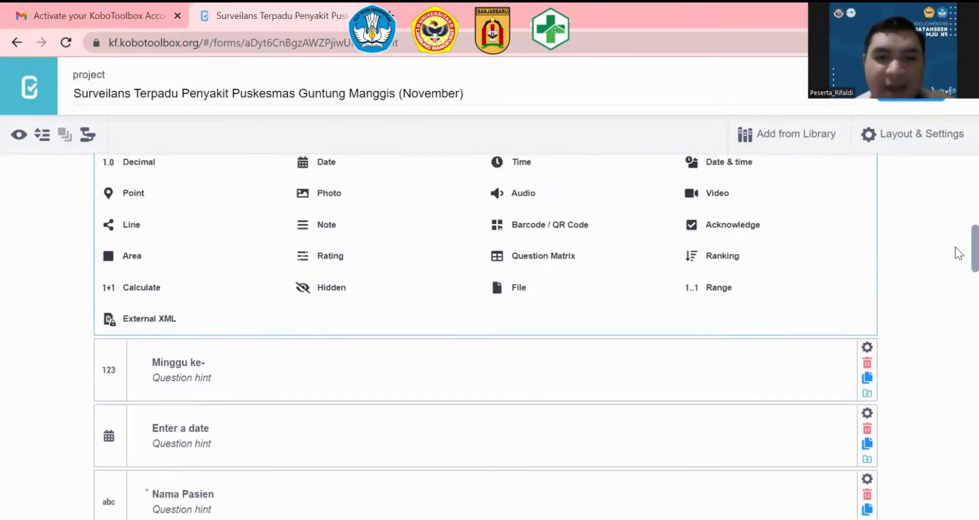
{"action": "scroll", "coordinate": [959, 264], "scroll_direction": "down", "scroll_amount": 5}
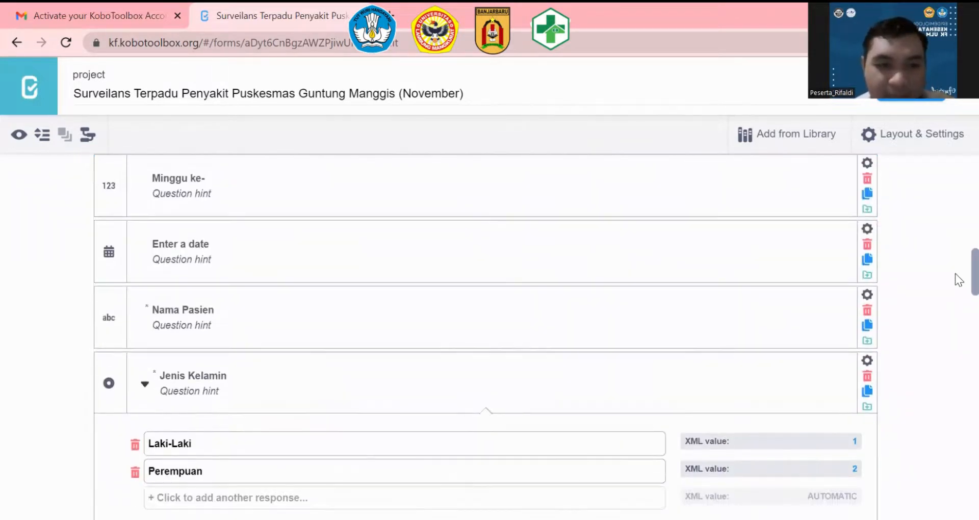
{"action": "scroll", "coordinate": [956, 280], "scroll_direction": "up", "scroll_amount": 6}
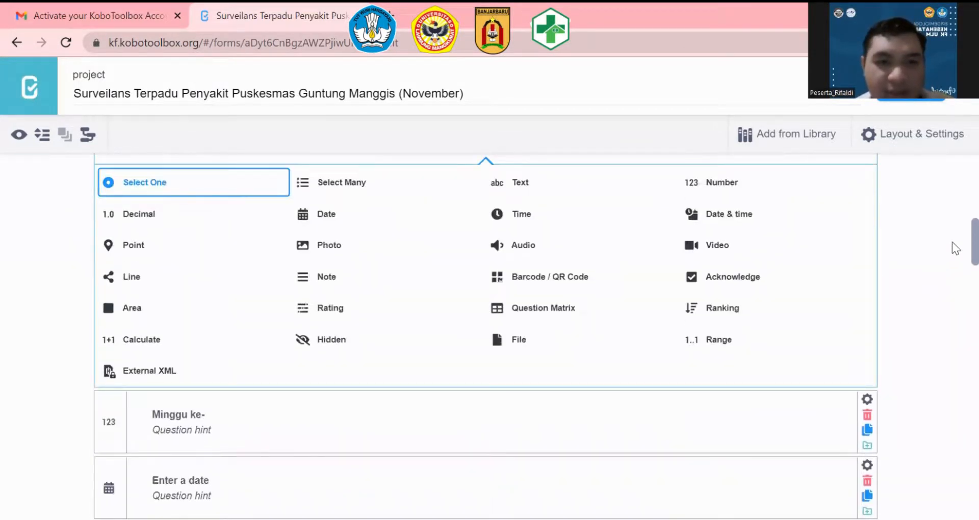
{"action": "scroll", "coordinate": [954, 245], "scroll_direction": "down", "scroll_amount": 12}
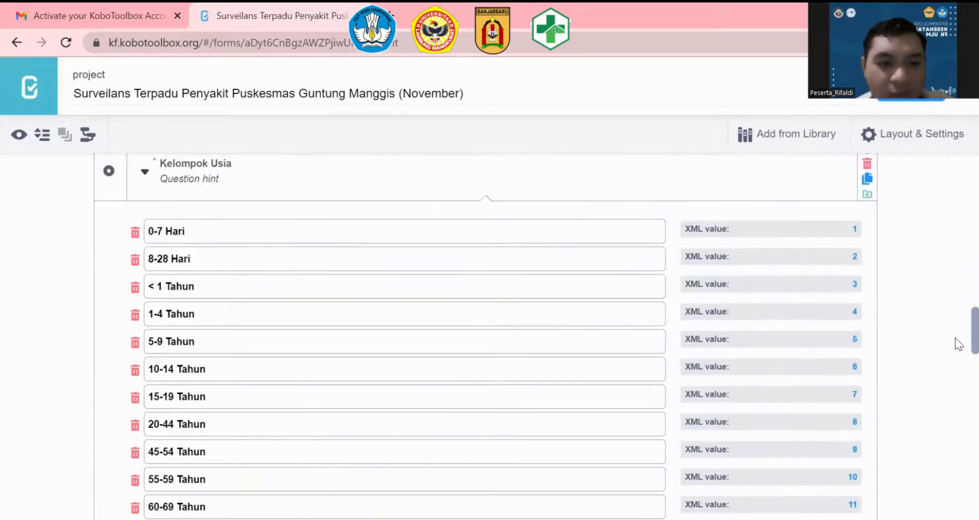
{"action": "scroll", "coordinate": [959, 344], "scroll_direction": "down", "scroll_amount": 20}
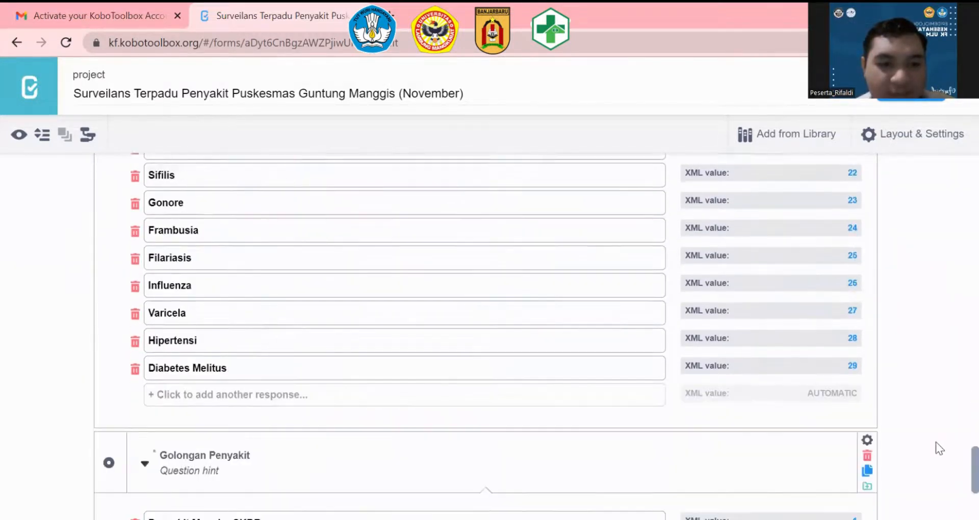
{"action": "scroll", "coordinate": [935, 441], "scroll_direction": "down", "scroll_amount": 5}
{"action": "scroll", "coordinate": [935, 442], "scroll_direction": "up", "scroll_amount": 20}
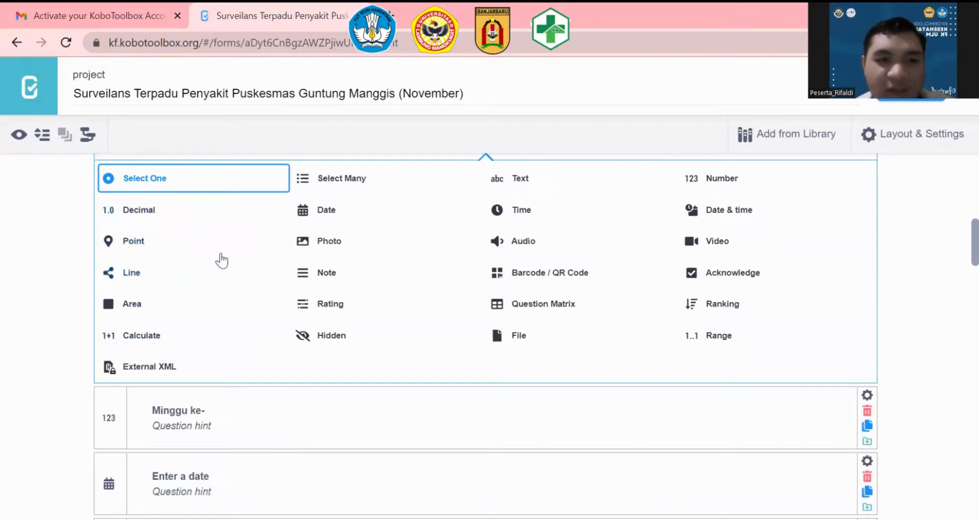
Delete the 'Record your current location' question added above Minggu ke- and confirm with OK.
{"action": "left_click", "coordinate": [215, 235]}
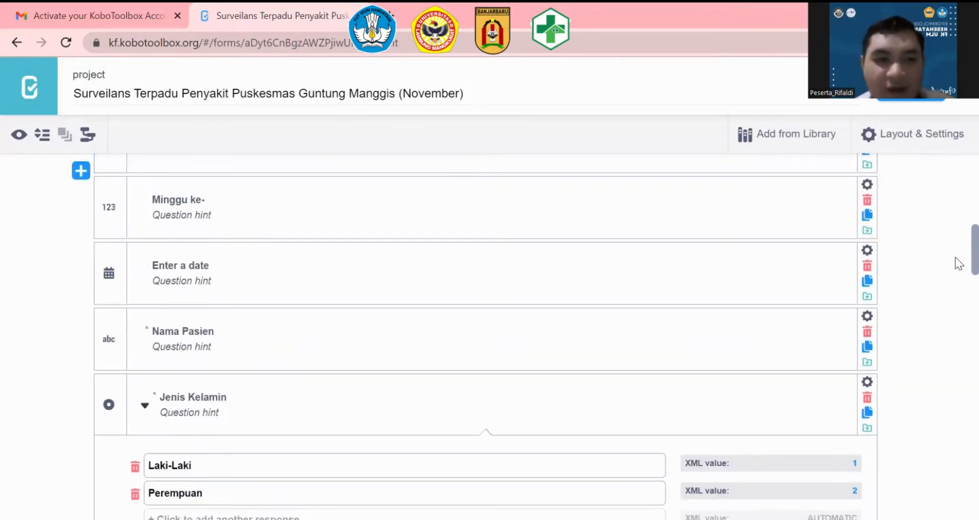
{"action": "scroll", "coordinate": [958, 264], "scroll_direction": "up", "scroll_amount": 2}
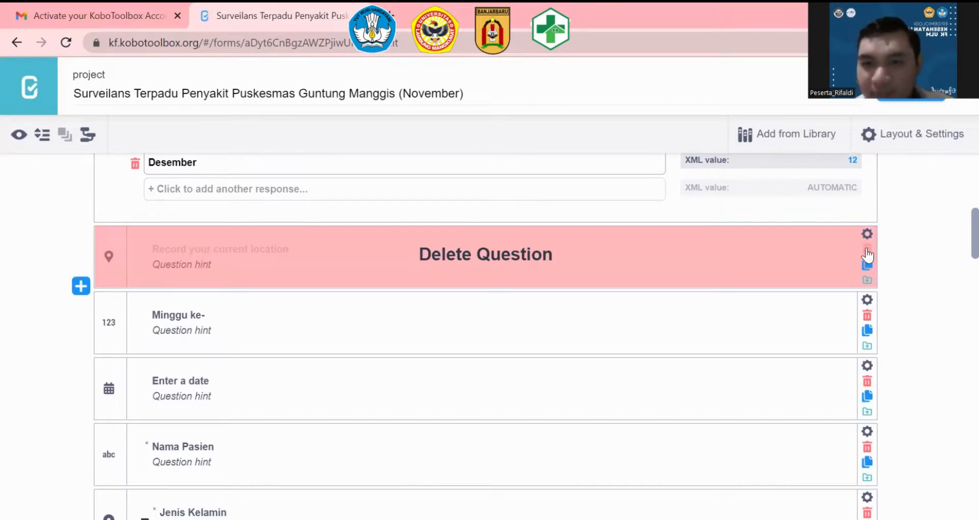
{"action": "left_click", "coordinate": [867, 253]}
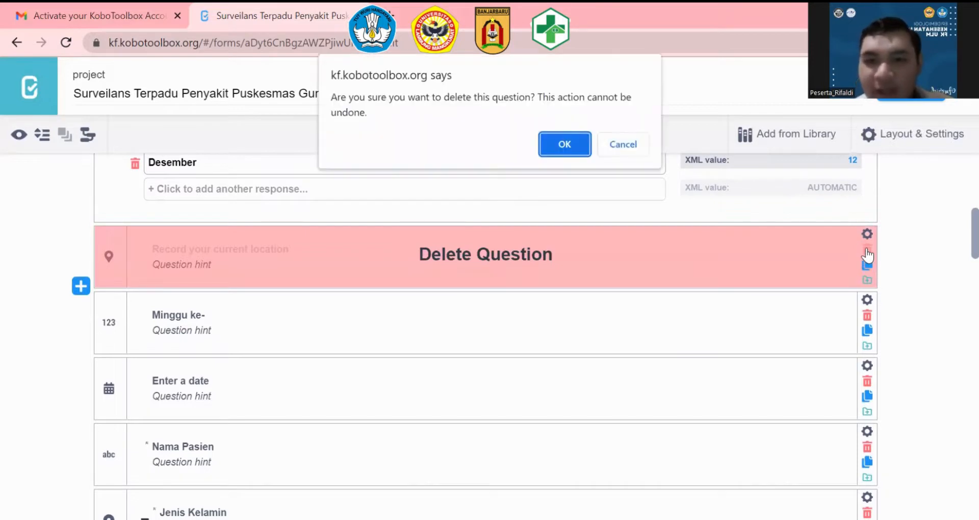
{"action": "left_click", "coordinate": [564, 144]}
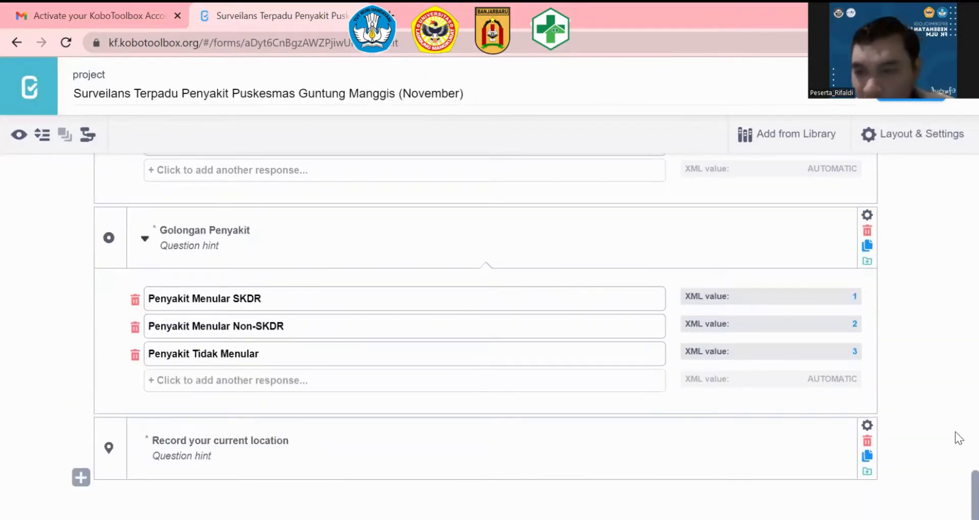
Preview the November survey form with the eye icon.
{"action": "scroll", "coordinate": [959, 434], "scroll_direction": "up", "scroll_amount": 20}
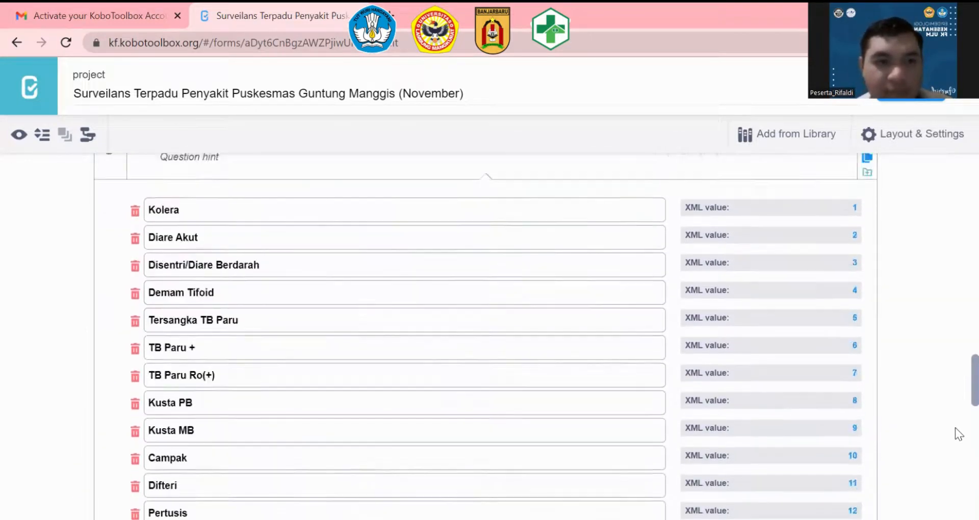
{"action": "scroll", "coordinate": [959, 434], "scroll_direction": "up", "scroll_amount": 15}
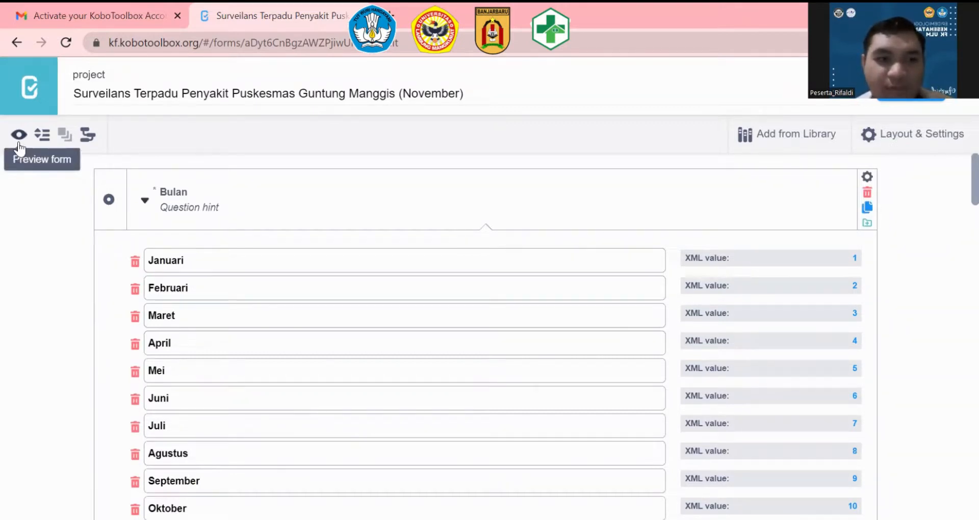
{"action": "left_click", "coordinate": [11, 135]}
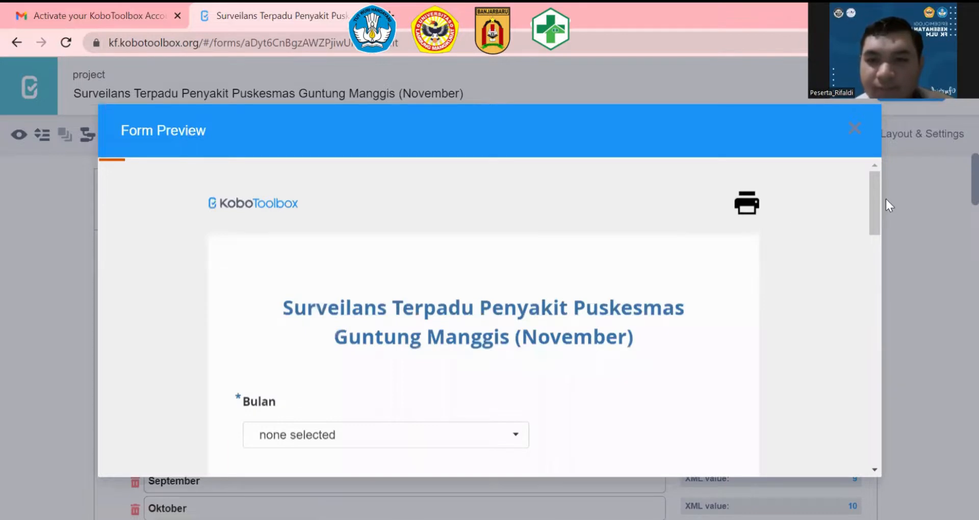
Choose November for Bulan, fill in Minggu ke-, and set the date to 27 November 2022.
{"action": "left_click_drag", "start_coordinate": [874, 194], "coordinate": [490, 158]}
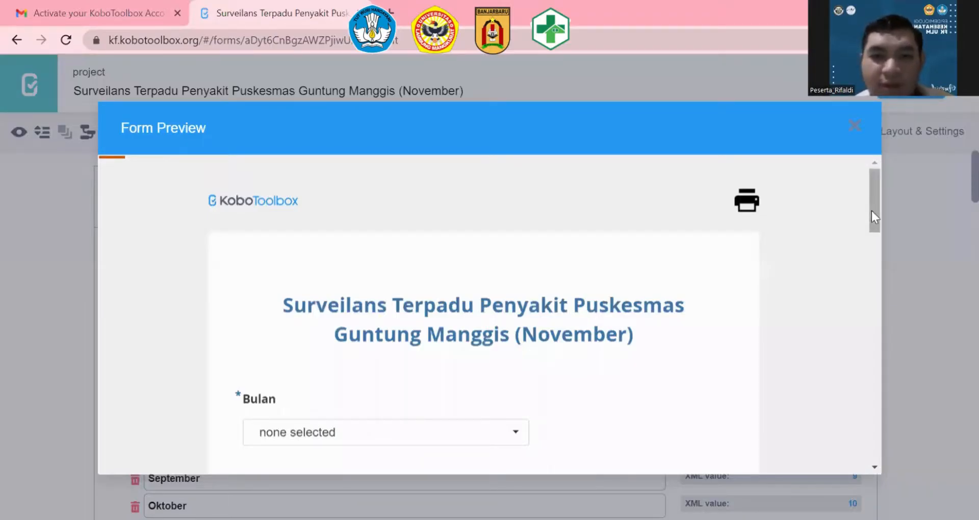
{"action": "left_click_drag", "start_coordinate": [875, 212], "coordinate": [881, 245]}
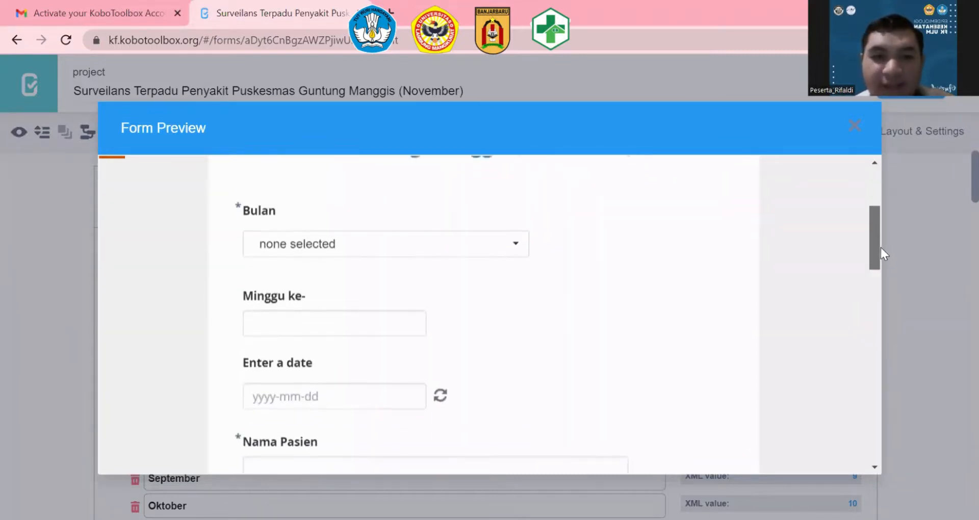
{"action": "left_click", "coordinate": [436, 254]}
{"action": "left_click_drag", "start_coordinate": [367, 297], "coordinate": [362, 382]}
{"action": "left_click", "coordinate": [317, 379]}
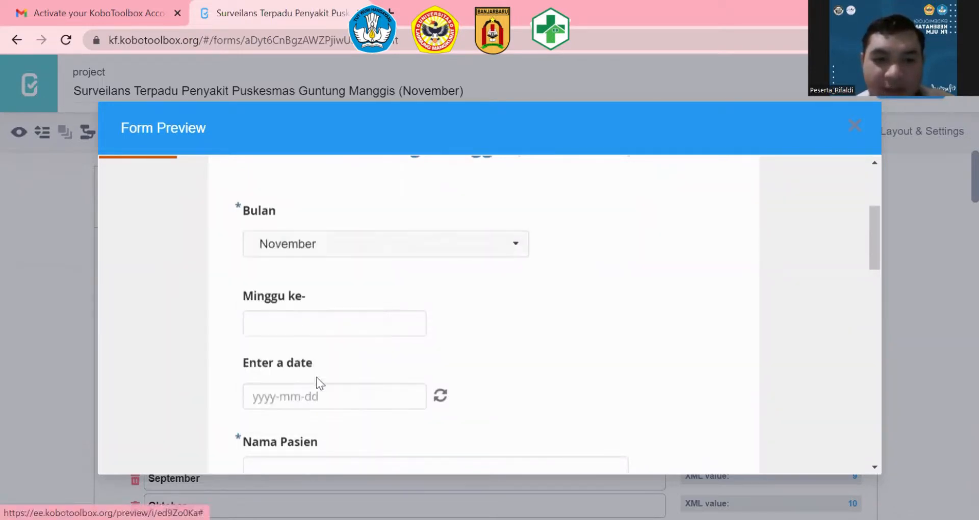
{"action": "left_click", "coordinate": [282, 321]}
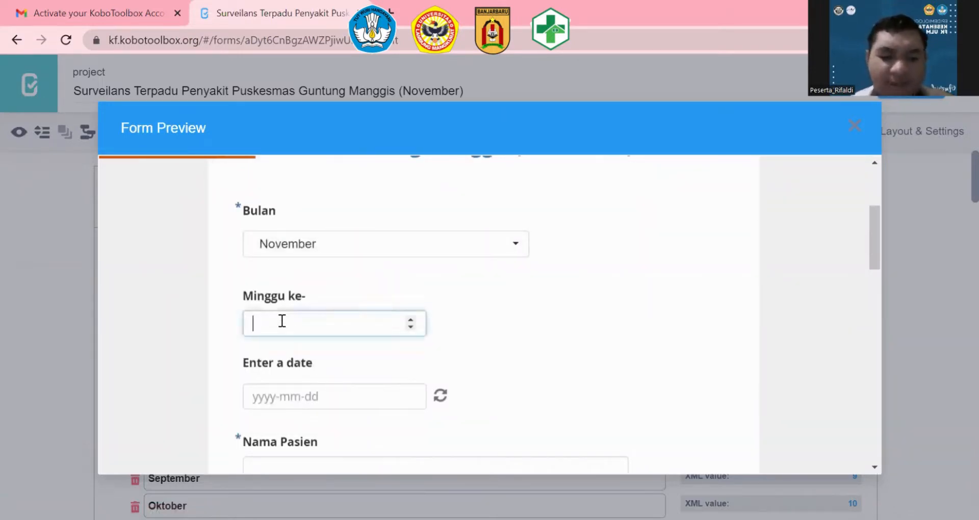
{"action": "left_click", "coordinate": [277, 405]}
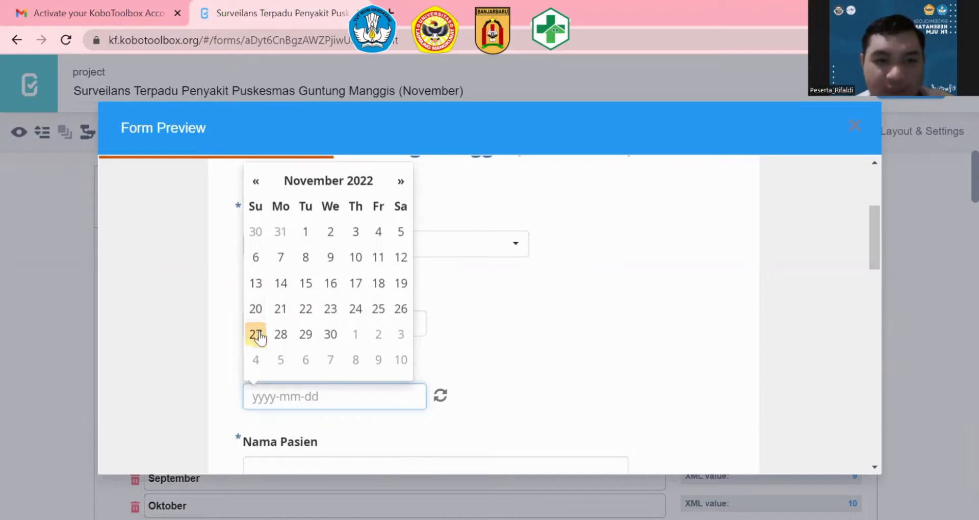
{"action": "left_click", "coordinate": [261, 337]}
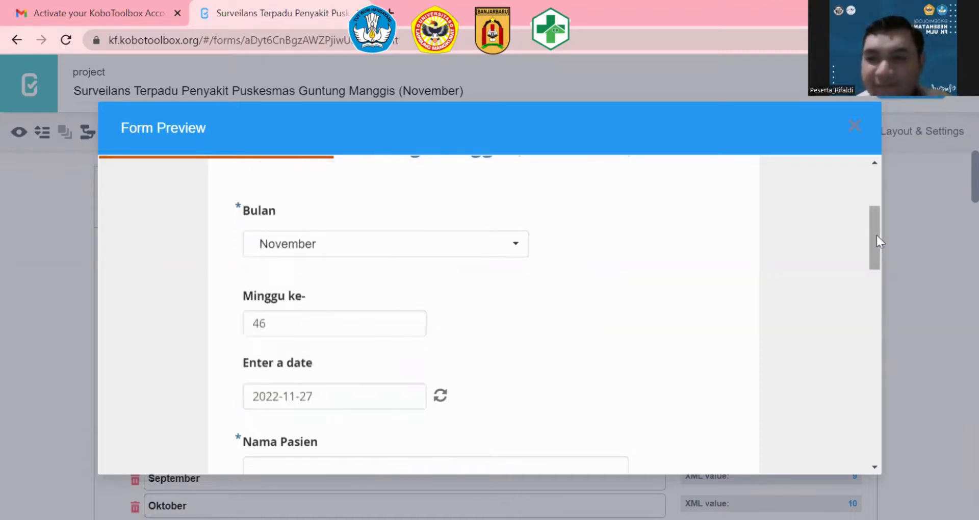
{"action": "left_click_drag", "start_coordinate": [876, 234], "coordinate": [880, 274]}
Enter a placeholder patient name, mark the patient Laki-Laki, and give age 4 tahun in Umur.
{"action": "left_click", "coordinate": [368, 239]}
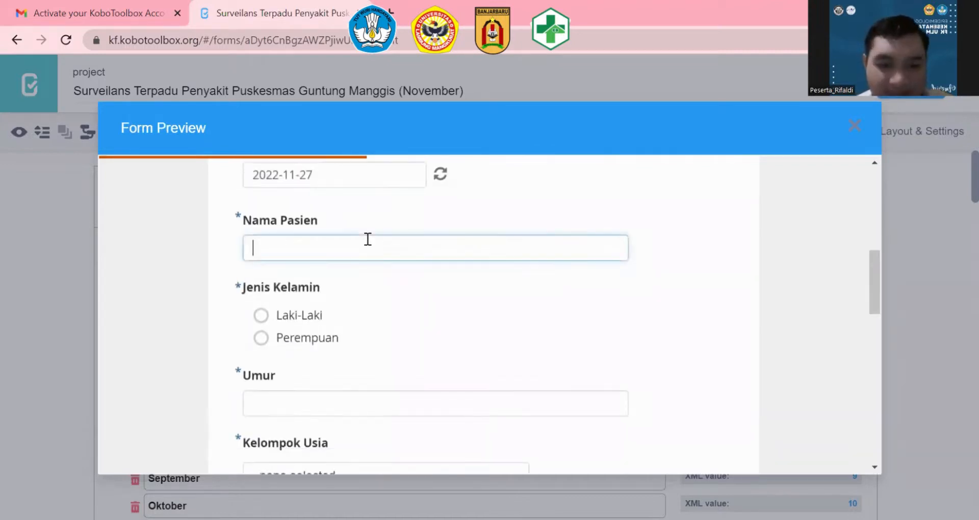
{"action": "type", "text": "xxx"}
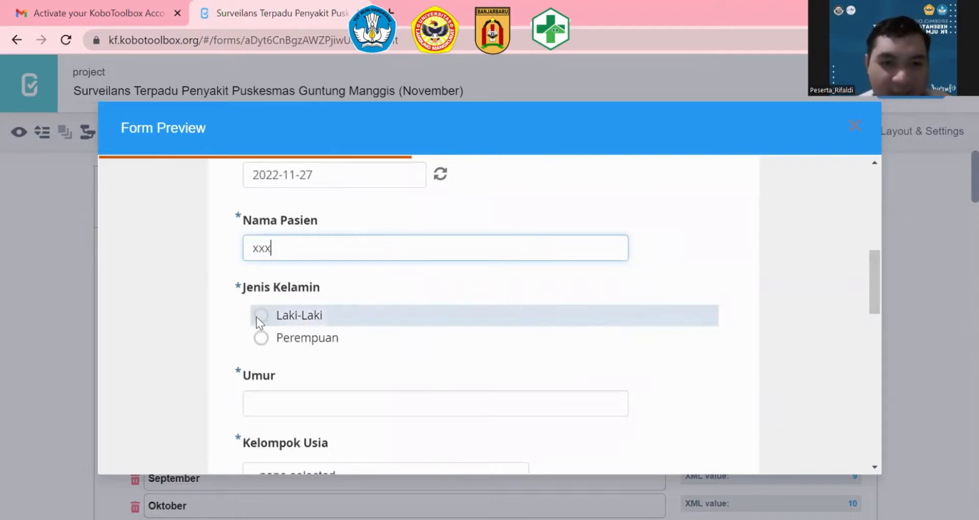
{"action": "left_click", "coordinate": [258, 316]}
{"action": "left_click", "coordinate": [278, 403]}
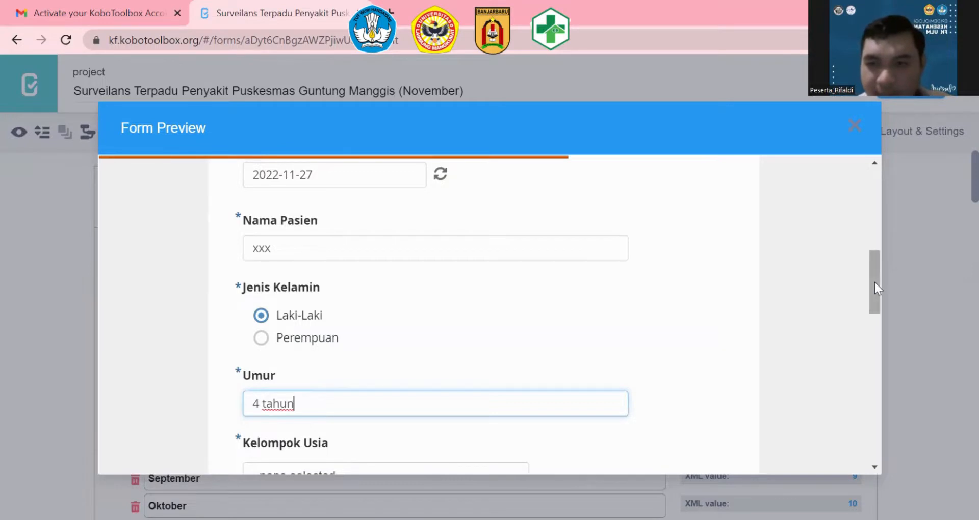
{"action": "left_click_drag", "start_coordinate": [877, 295], "coordinate": [878, 324]}
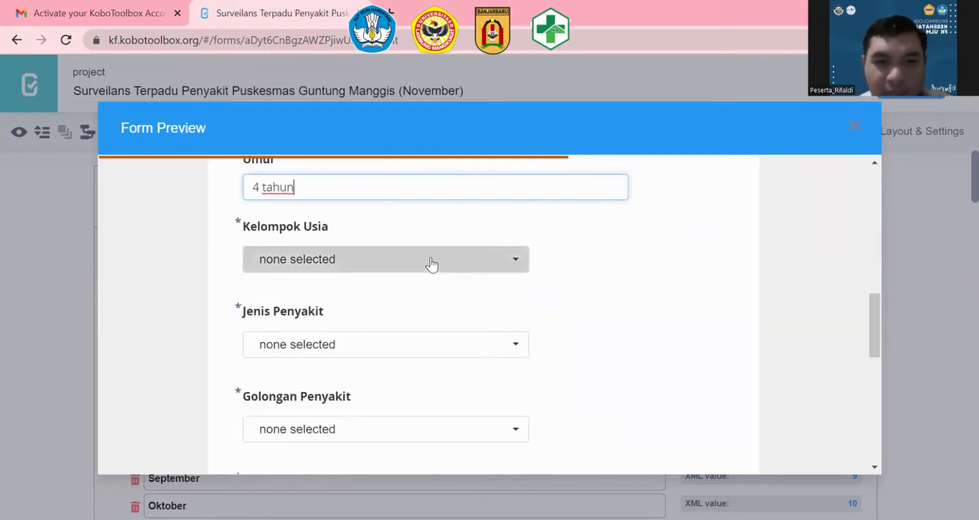
Pick age group 1-4 Tahun, disease Kusta MB, and disease group Penyakit Menular Non-SKDR.
{"action": "left_click", "coordinate": [430, 261]}
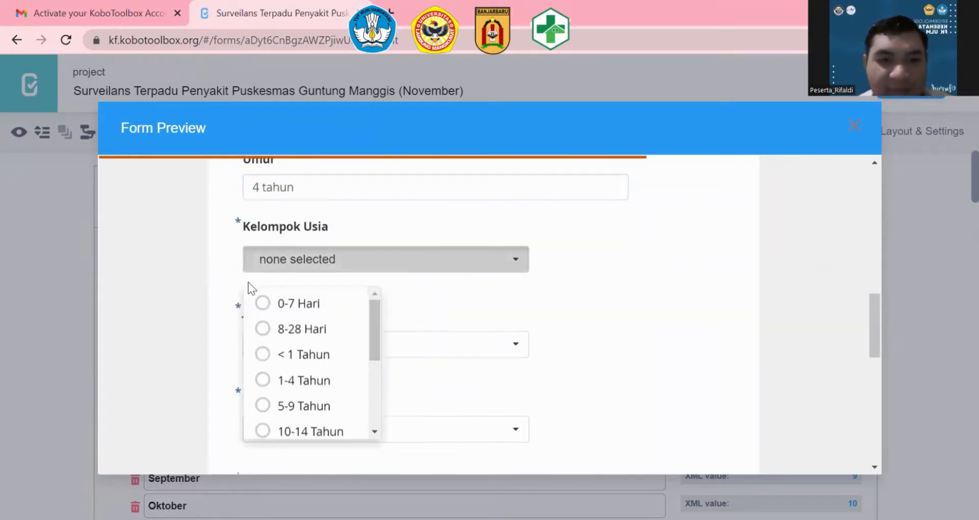
{"action": "left_click", "coordinate": [262, 380]}
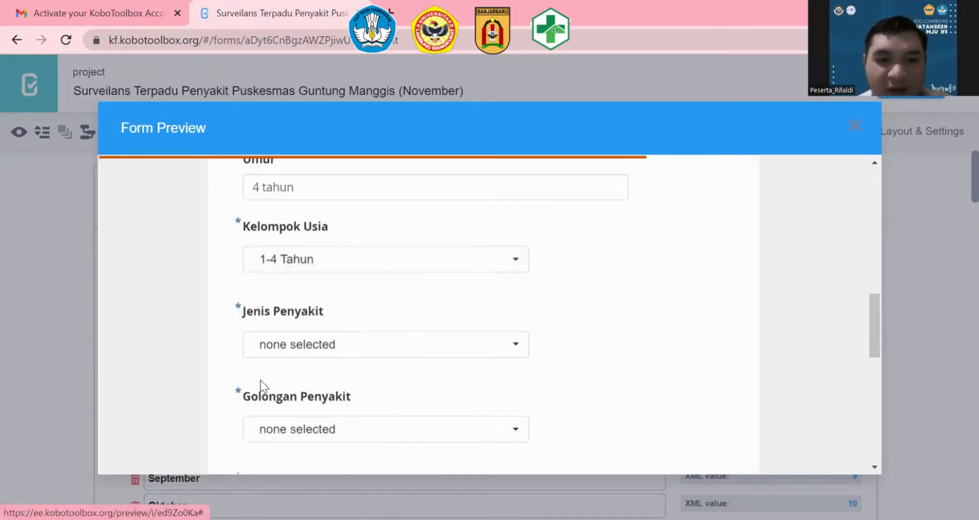
{"action": "left_click", "coordinate": [306, 345]}
{"action": "left_click_drag", "start_coordinate": [436, 400], "coordinate": [440, 429]}
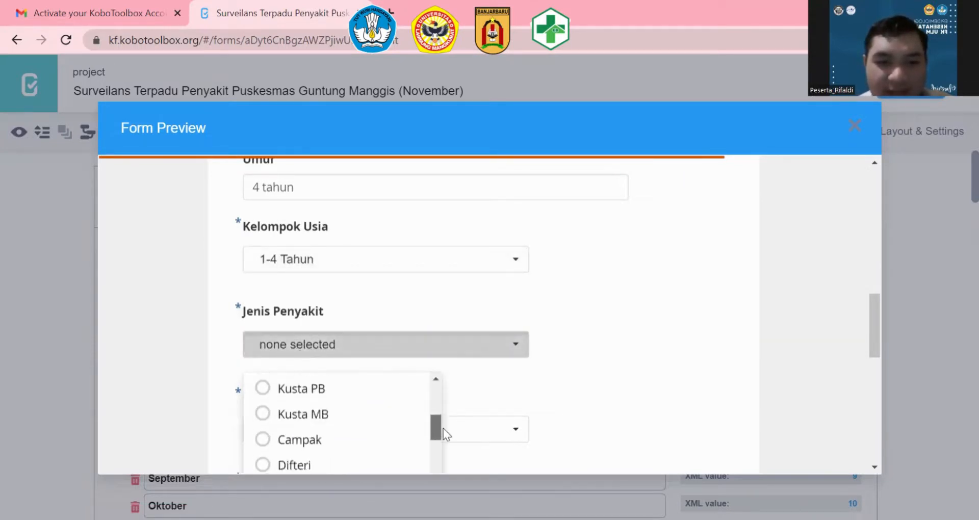
{"action": "left_click", "coordinate": [262, 420]}
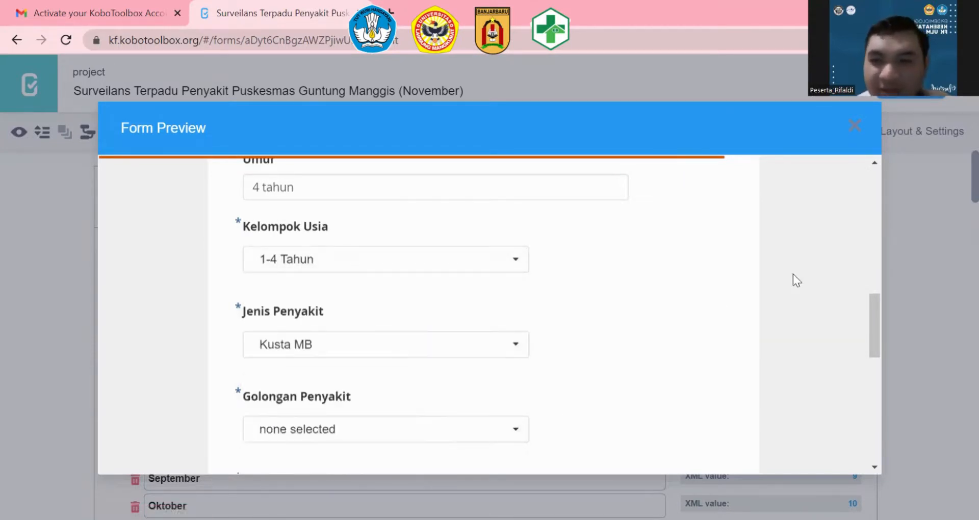
{"action": "scroll", "coordinate": [878, 316], "scroll_direction": "down", "scroll_amount": 1}
{"action": "scroll", "coordinate": [884, 332], "scroll_direction": "down", "scroll_amount": 3}
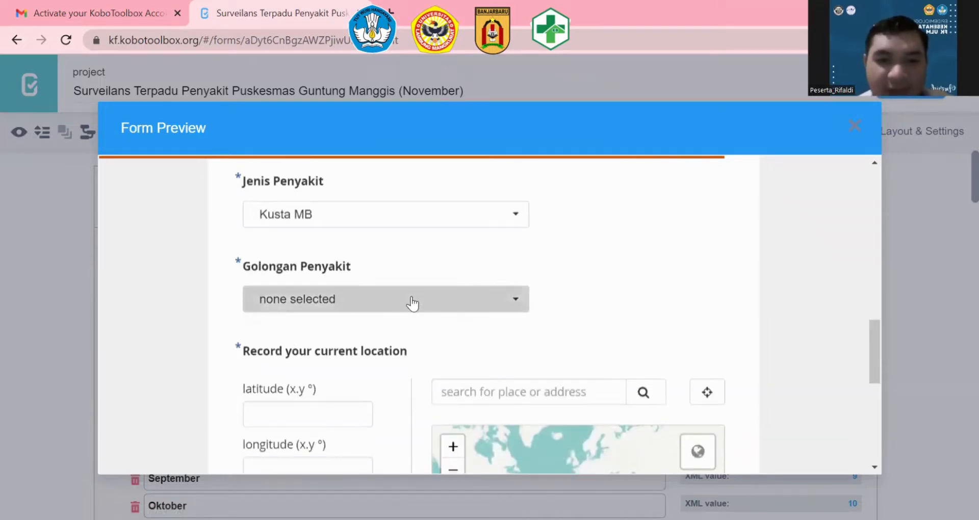
{"action": "left_click", "coordinate": [411, 301]}
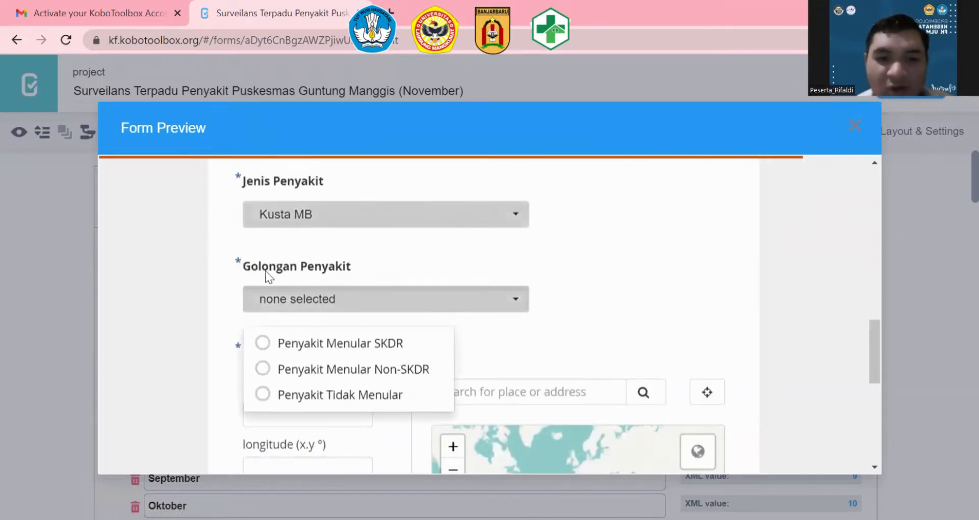
{"action": "left_click", "coordinate": [262, 372]}
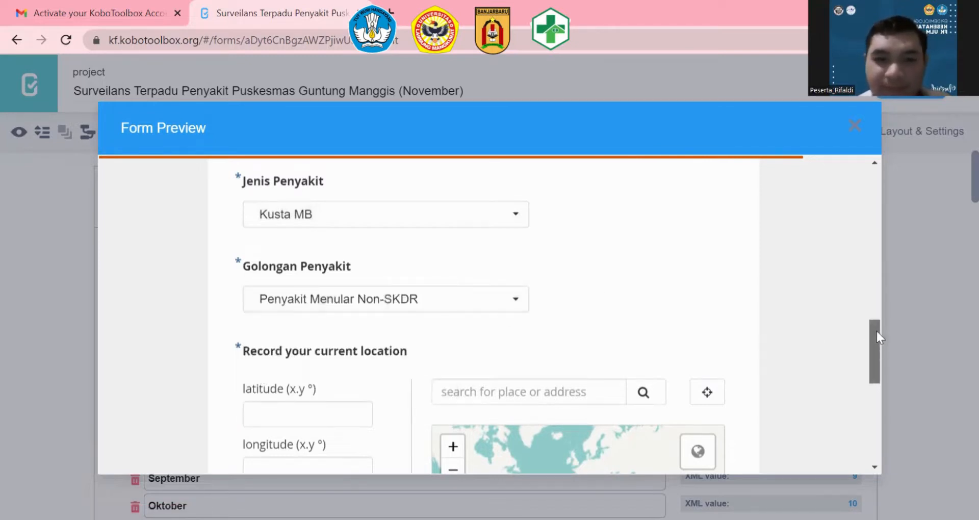
{"action": "left_click_drag", "start_coordinate": [876, 329], "coordinate": [851, 393]}
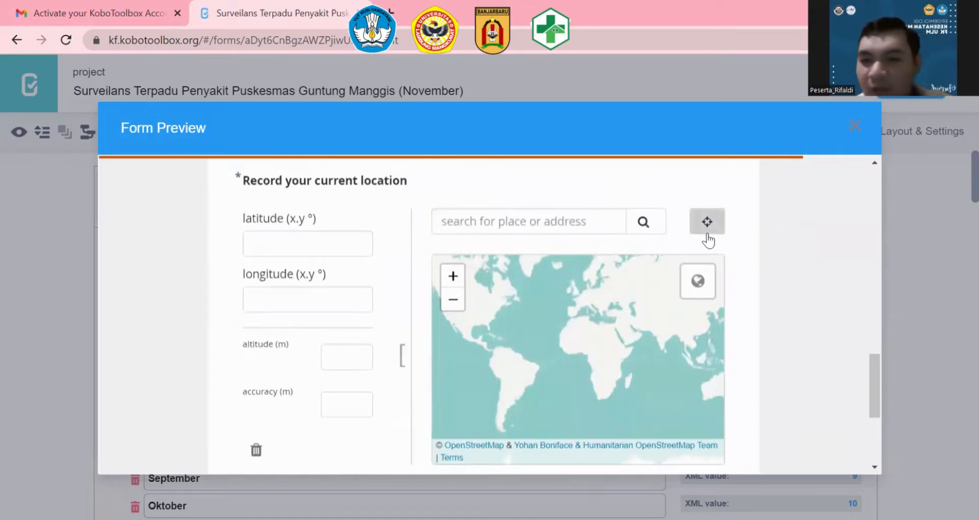
Search the map for 'guntung manggis' and zoom in around Jalan Trikora.
{"action": "left_click", "coordinate": [696, 282]}
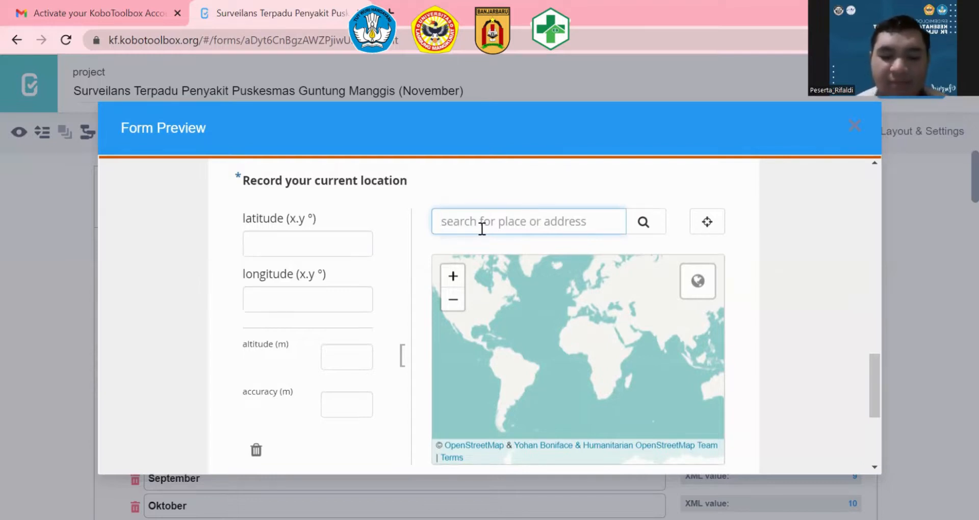
{"action": "type", "text": "gu"}
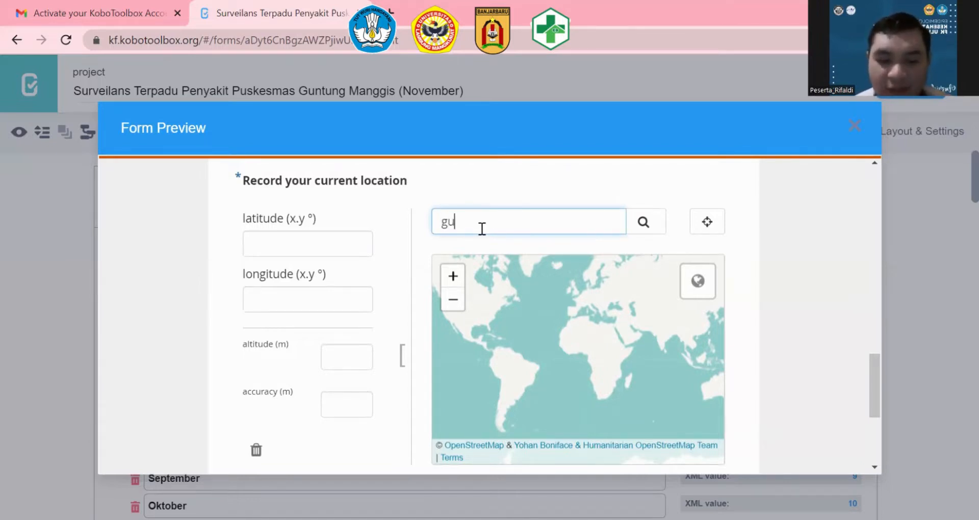
{"action": "type", "text": "ntung manggis"}
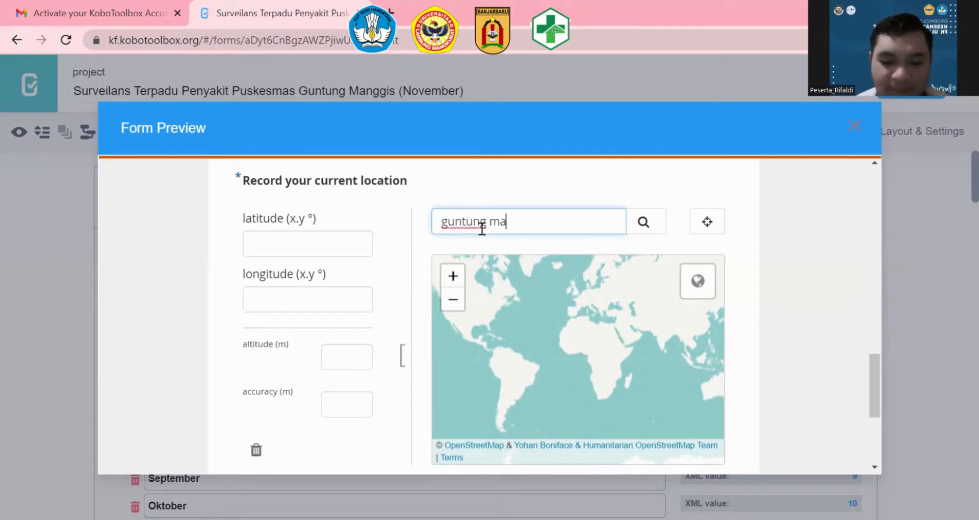
{"action": "left_click", "coordinate": [639, 225]}
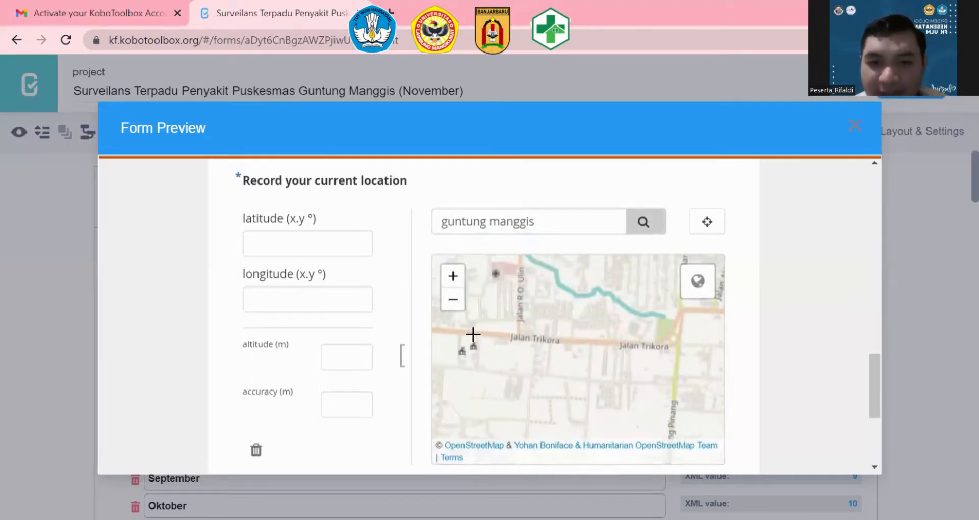
{"action": "left_click_drag", "start_coordinate": [493, 357], "coordinate": [653, 383]}
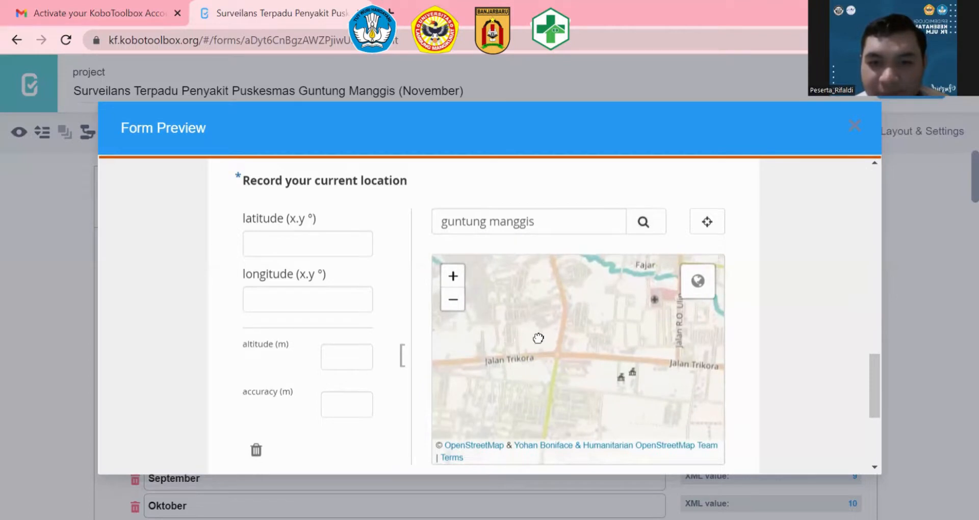
{"action": "scroll", "coordinate": [538, 339], "scroll_direction": "up", "scroll_amount": 1}
{"action": "left_click", "coordinate": [453, 276]}
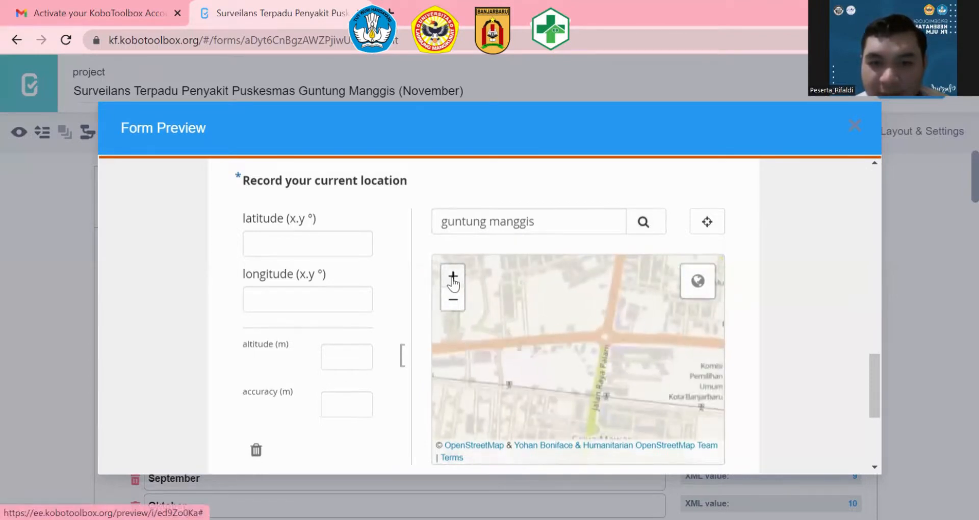
{"action": "left_click", "coordinate": [453, 282]}
{"action": "left_click_drag", "start_coordinate": [581, 310], "coordinate": [508, 322]}
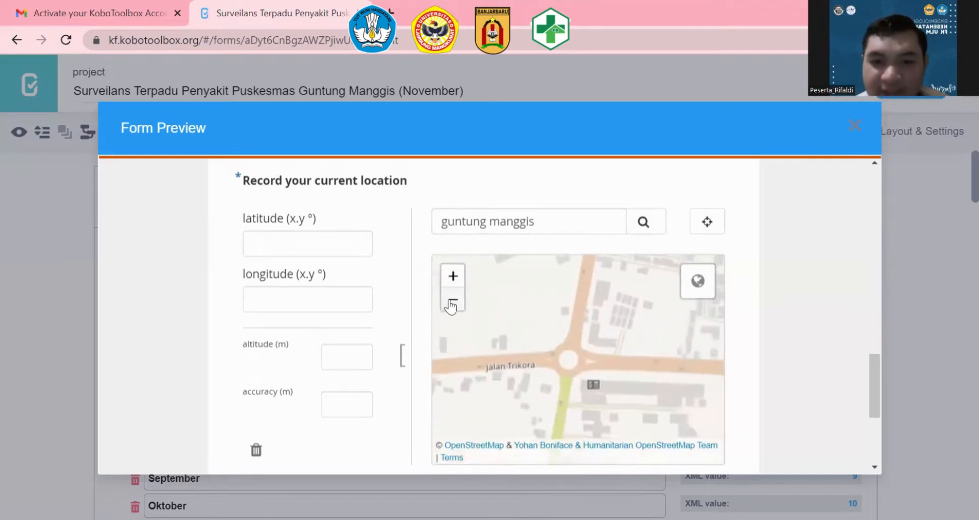
{"action": "left_click", "coordinate": [453, 300]}
Switch to satellite imagery and drop the location point at -3,464343, 114,811563.
{"action": "mouse_move", "coordinate": [713, 285]}
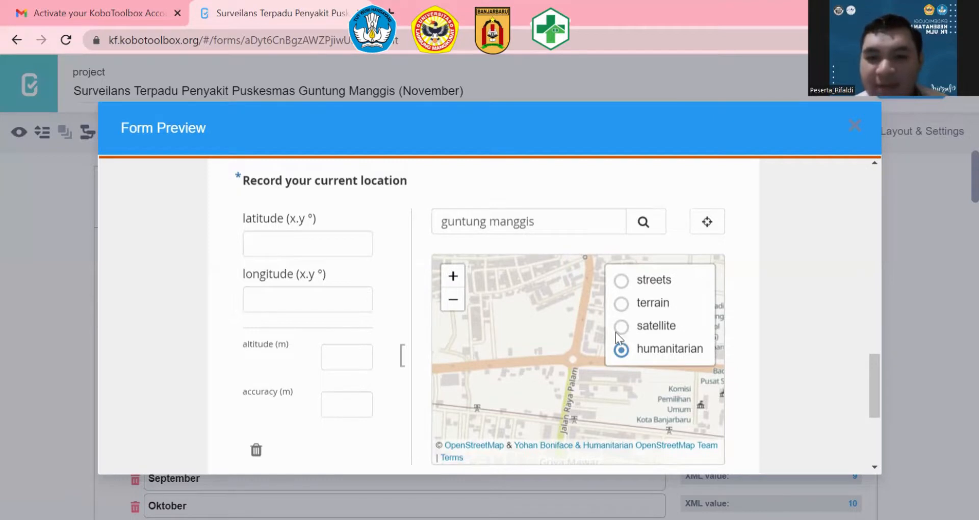
{"action": "left_click", "coordinate": [623, 333]}
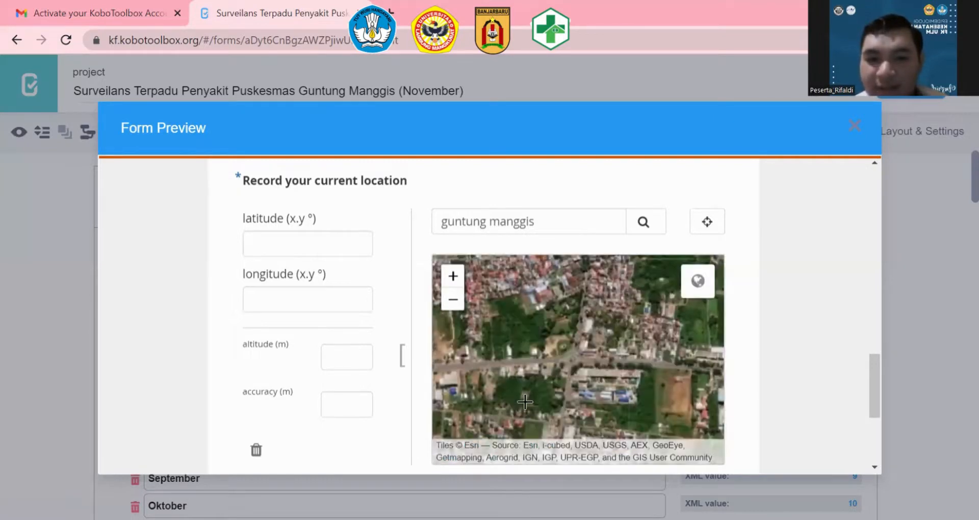
{"action": "left_click_drag", "start_coordinate": [521, 407], "coordinate": [509, 299]}
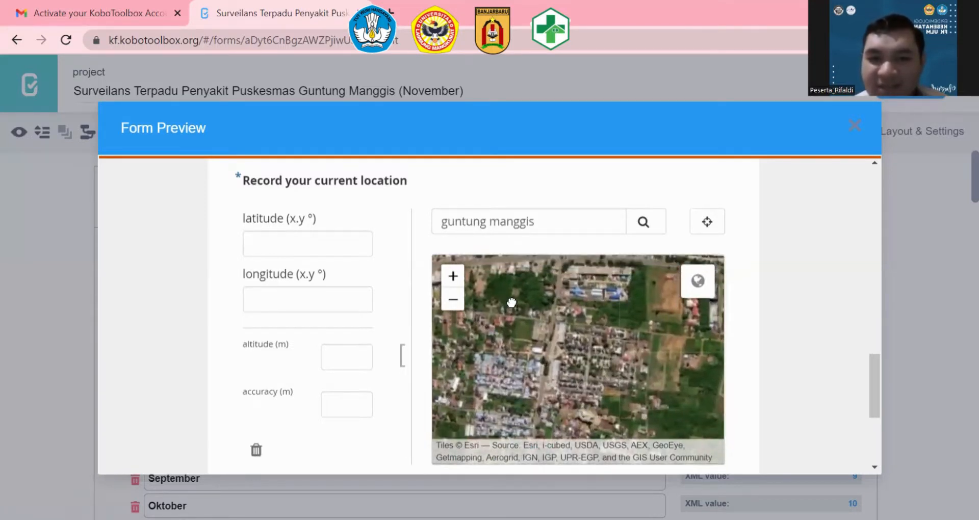
{"action": "left_click", "coordinate": [453, 278]}
{"action": "left_click", "coordinate": [453, 277]}
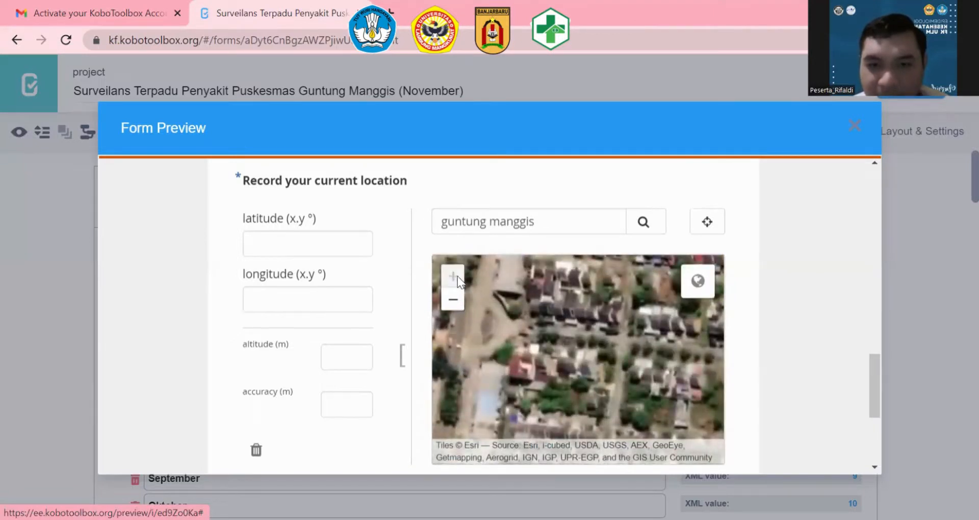
{"action": "left_click", "coordinate": [590, 376]}
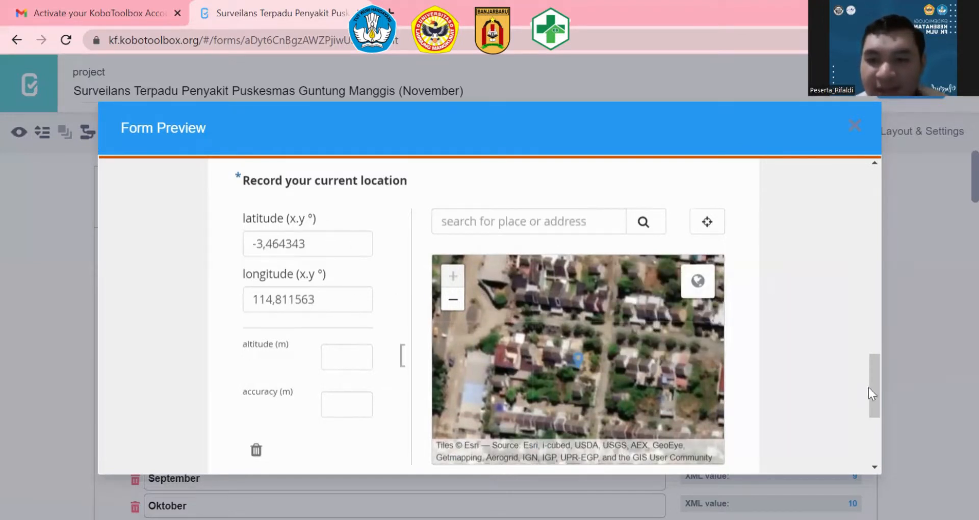
{"action": "scroll", "coordinate": [878, 401], "scroll_direction": "down", "scroll_amount": 4}
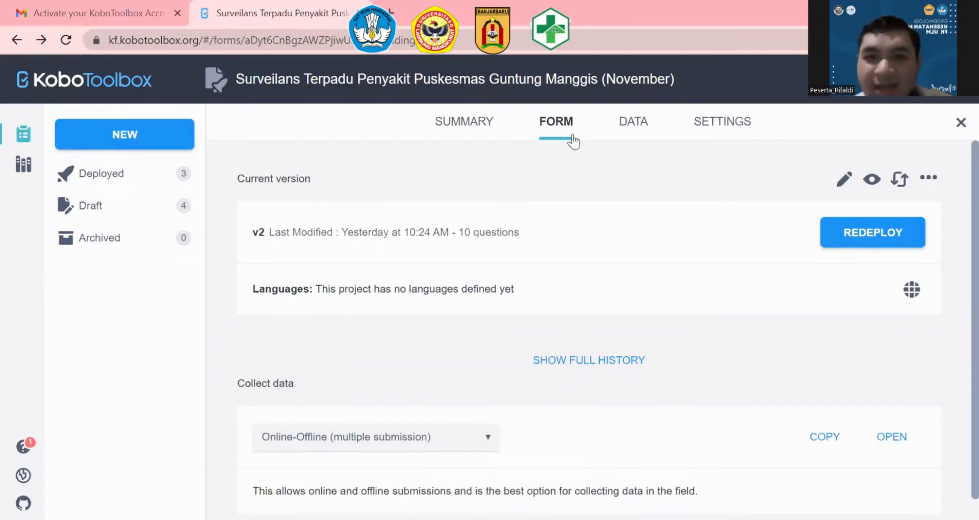
Open the November project's DATA table of 27 submitted results.
{"action": "left_click", "coordinate": [636, 132]}
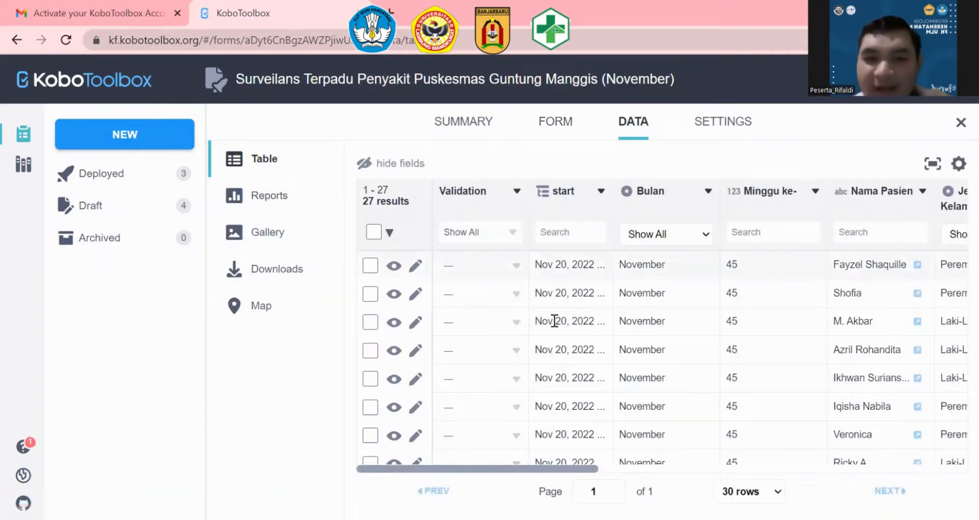
Scroll across the data table's columns, then bring up the automated Reports.
{"action": "left_click_drag", "start_coordinate": [469, 468], "coordinate": [490, 468]}
{"action": "left_click_drag", "start_coordinate": [476, 468], "coordinate": [406, 465]}
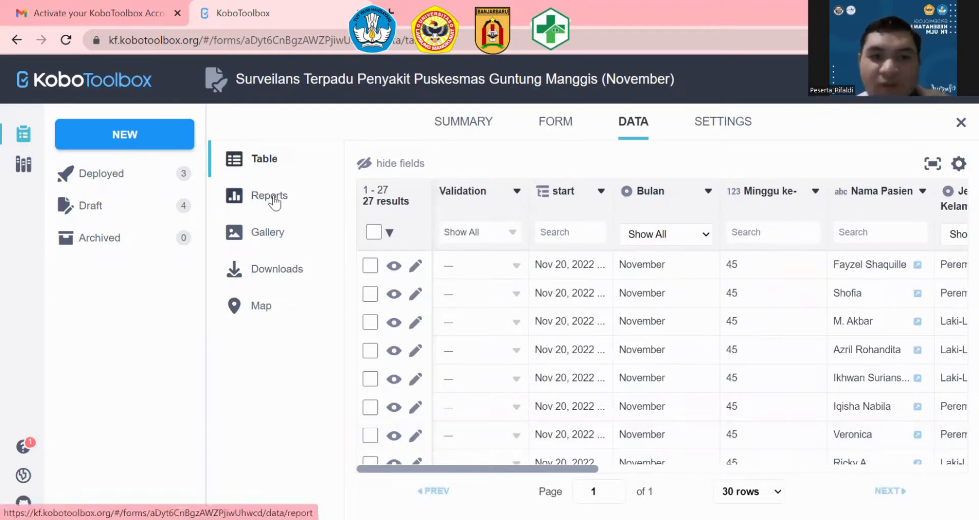
{"action": "left_click", "coordinate": [275, 200]}
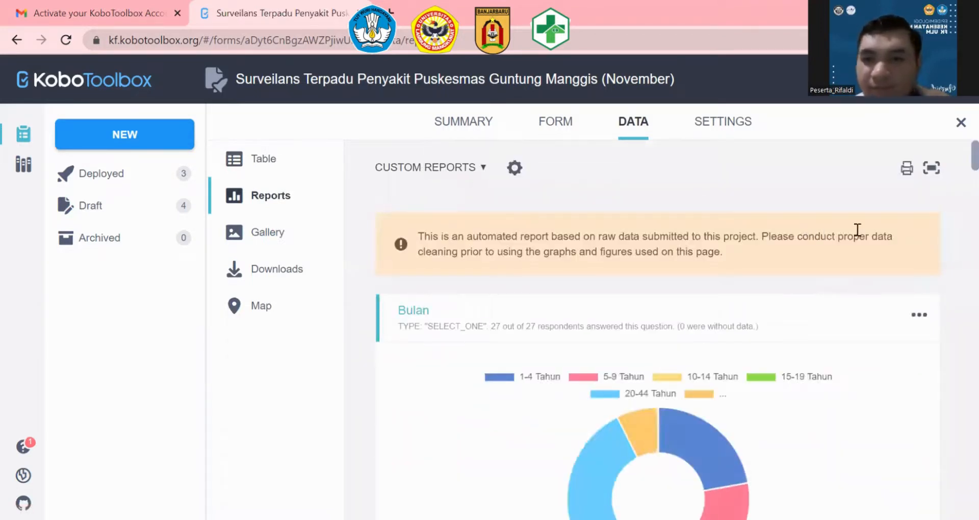
Open the Question Style options for the Bulan donut chart in the report.
{"action": "scroll", "coordinate": [958, 173], "scroll_direction": "down", "scroll_amount": 4}
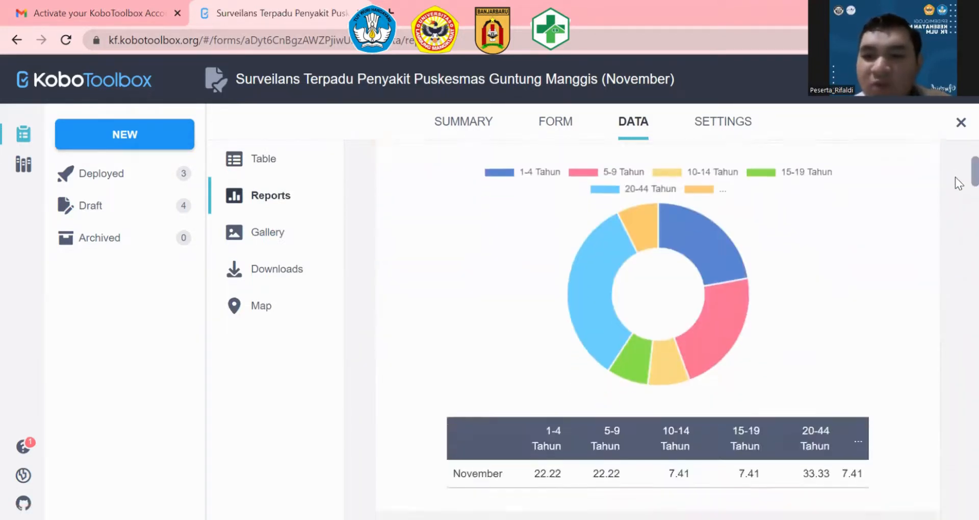
{"action": "scroll", "coordinate": [954, 178], "scroll_direction": "up", "scroll_amount": 2}
{"action": "scroll", "coordinate": [958, 174], "scroll_direction": "down", "scroll_amount": 2}
{"action": "scroll", "coordinate": [957, 182], "scroll_direction": "up", "scroll_amount": 3}
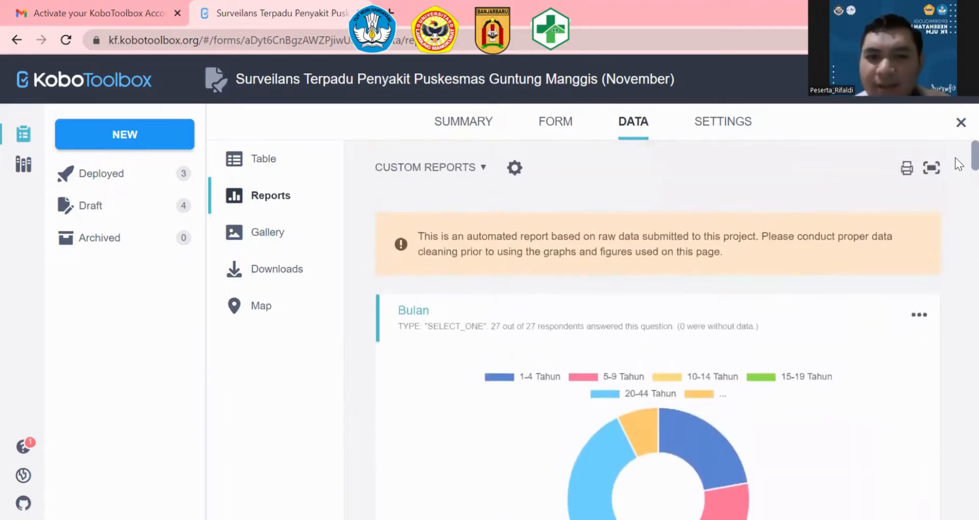
{"action": "scroll", "coordinate": [958, 182], "scroll_direction": "down", "scroll_amount": 4}
{"action": "scroll", "coordinate": [958, 178], "scroll_direction": "up", "scroll_amount": 3}
{"action": "scroll", "coordinate": [958, 176], "scroll_direction": "down", "scroll_amount": 6}
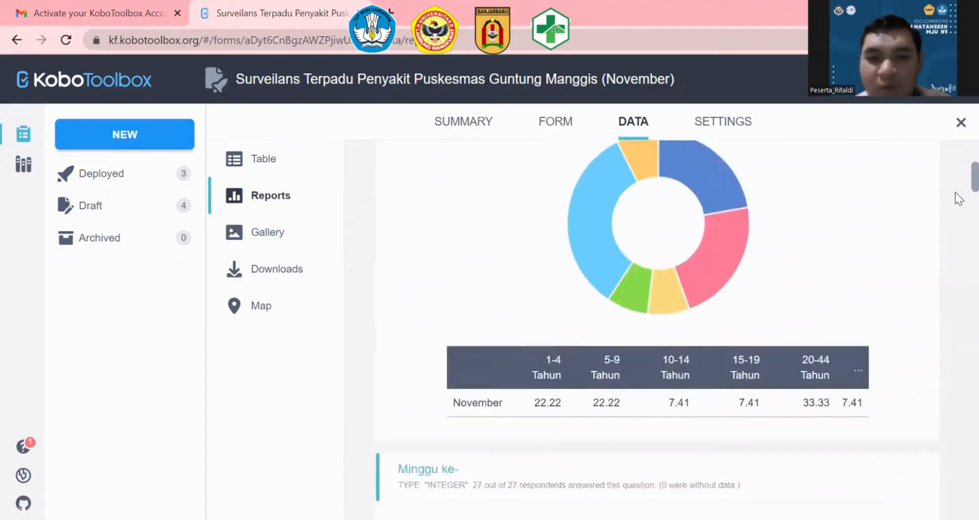
{"action": "scroll", "coordinate": [958, 175], "scroll_direction": "up", "scroll_amount": 6}
{"action": "scroll", "coordinate": [959, 175], "scroll_direction": "up", "scroll_amount": 2}
{"action": "scroll", "coordinate": [959, 176], "scroll_direction": "down", "scroll_amount": 5}
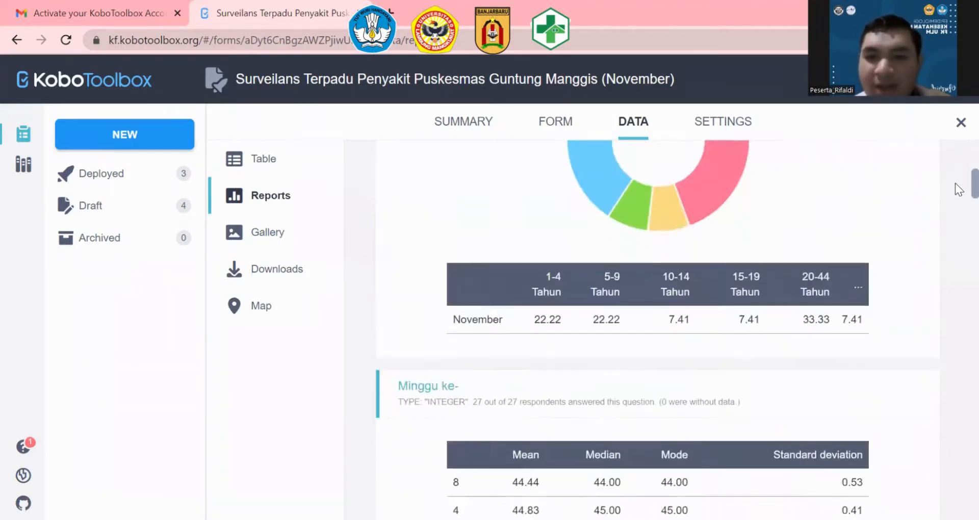
{"action": "scroll", "coordinate": [958, 177], "scroll_direction": "up", "scroll_amount": 4}
{"action": "left_click_drag", "start_coordinate": [956, 173], "coordinate": [956, 195]}
{"action": "scroll", "coordinate": [956, 189], "scroll_direction": "up", "scroll_amount": 3}
{"action": "scroll", "coordinate": [956, 178], "scroll_direction": "down", "scroll_amount": 2}
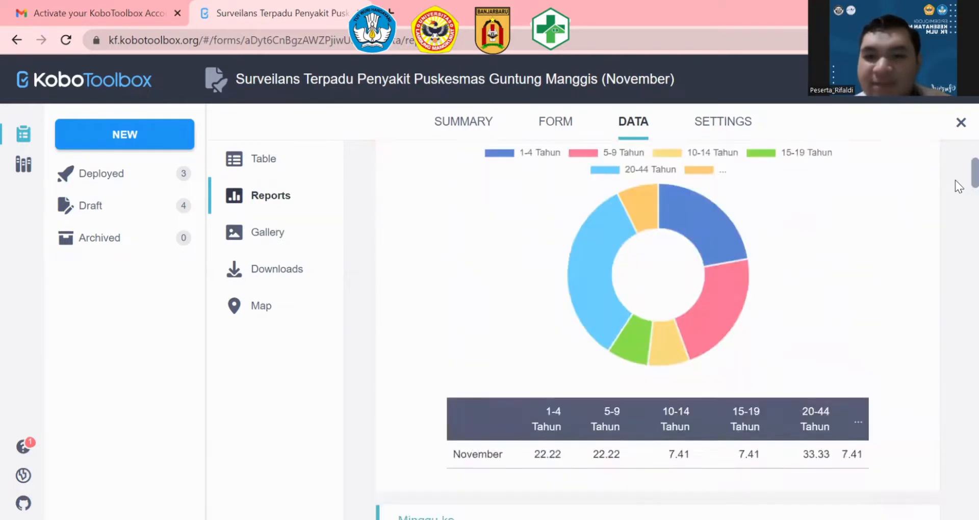
{"action": "scroll", "coordinate": [955, 178], "scroll_direction": "up", "scroll_amount": 2}
{"action": "mouse_move", "coordinate": [590, 286]}
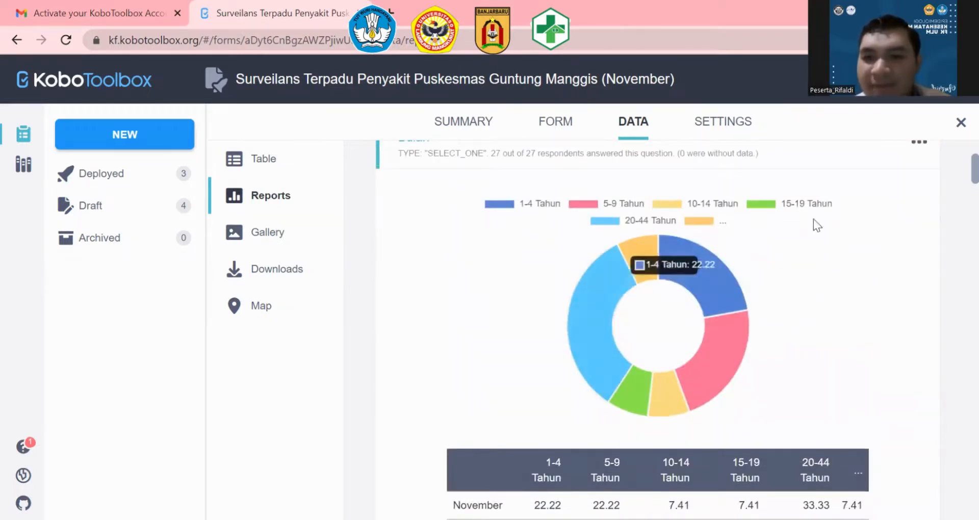
{"action": "left_click", "coordinate": [918, 144]}
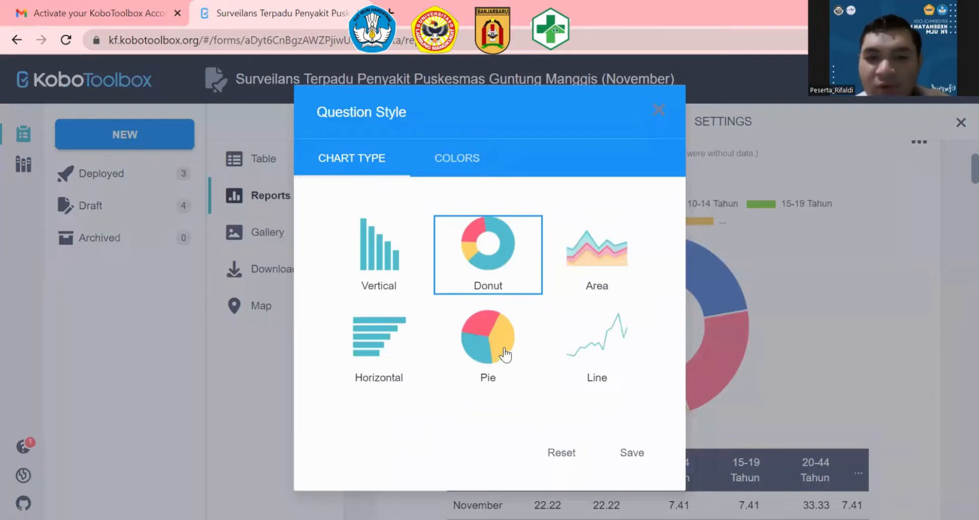
Change the Bulan chart type from Donut to Pie and save it.
{"action": "left_click", "coordinate": [505, 354]}
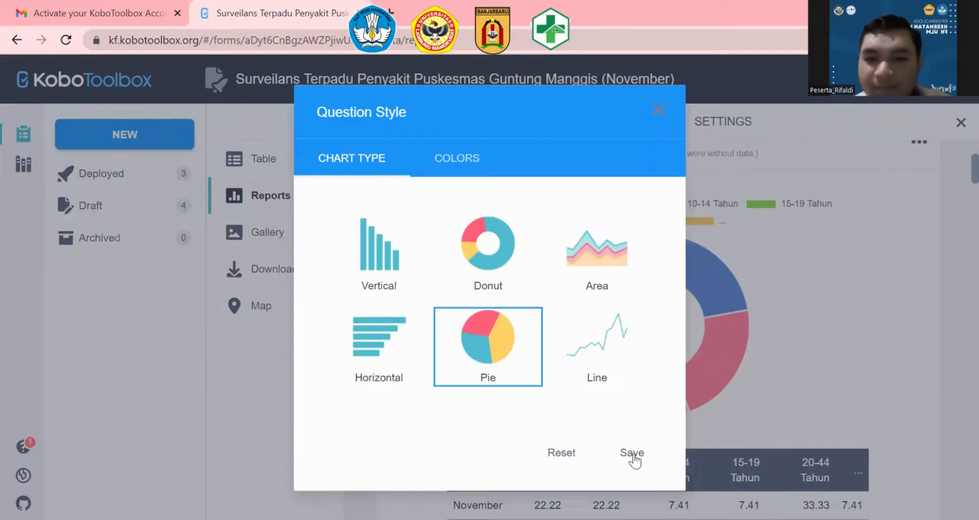
{"action": "left_click", "coordinate": [633, 454]}
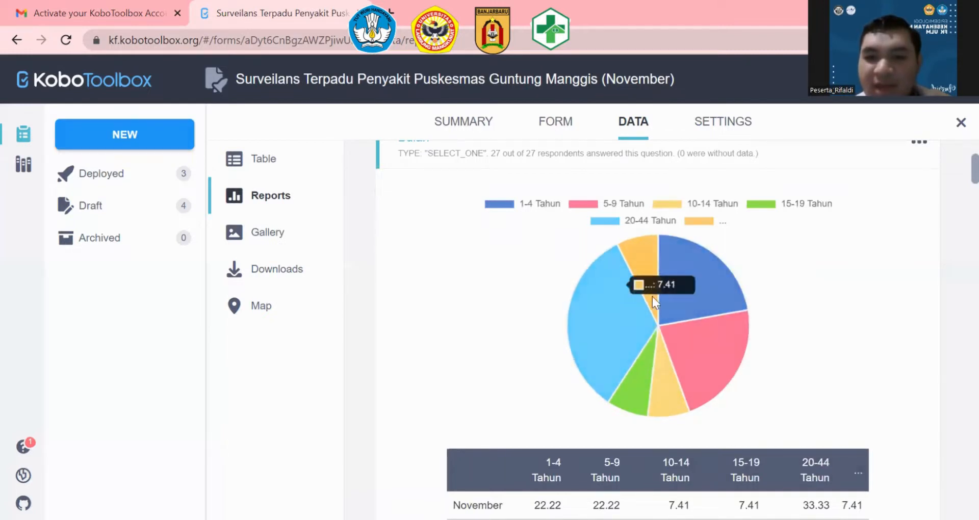
{"action": "left_click", "coordinate": [920, 143]}
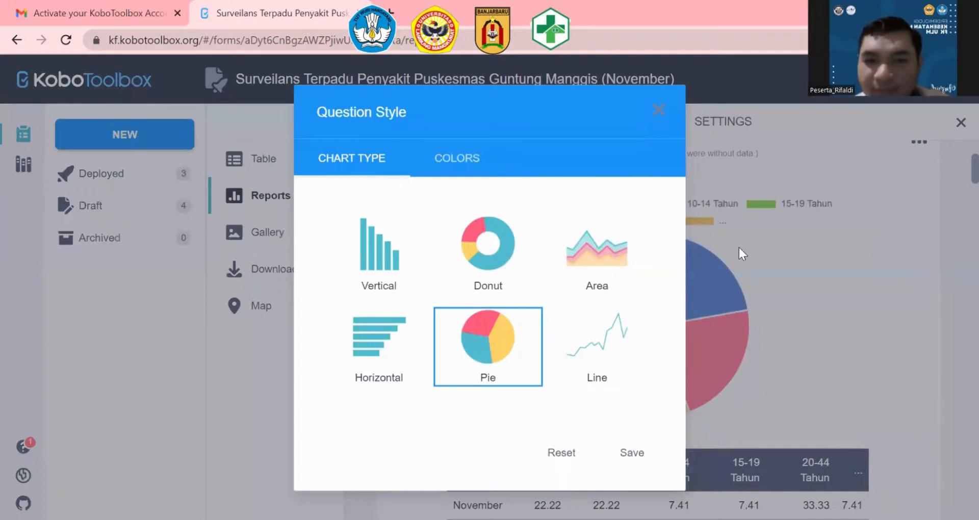
Save the Bulan Pie style again and browse the report's charts before returning to the top.
{"action": "left_click", "coordinate": [632, 453]}
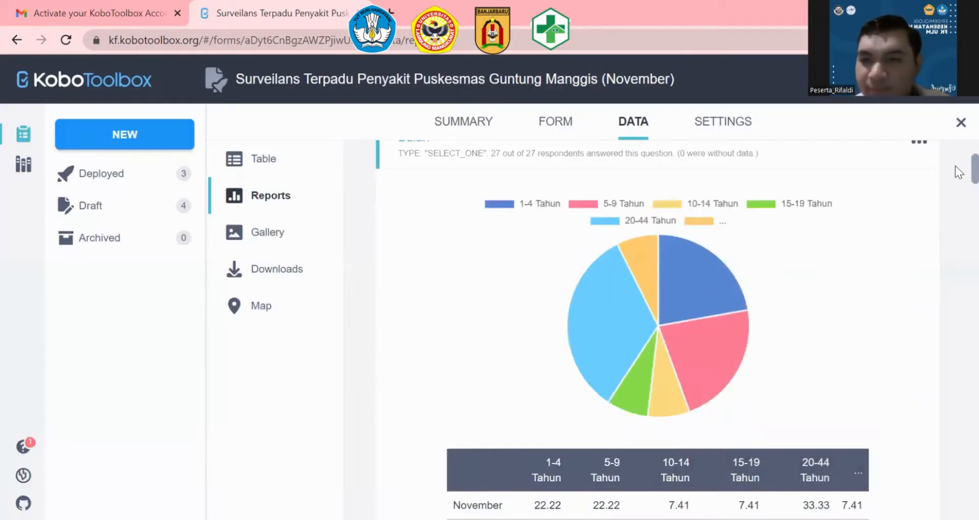
{"action": "scroll", "coordinate": [956, 209], "scroll_direction": "down", "scroll_amount": 5}
{"action": "scroll", "coordinate": [957, 235], "scroll_direction": "down", "scroll_amount": 10}
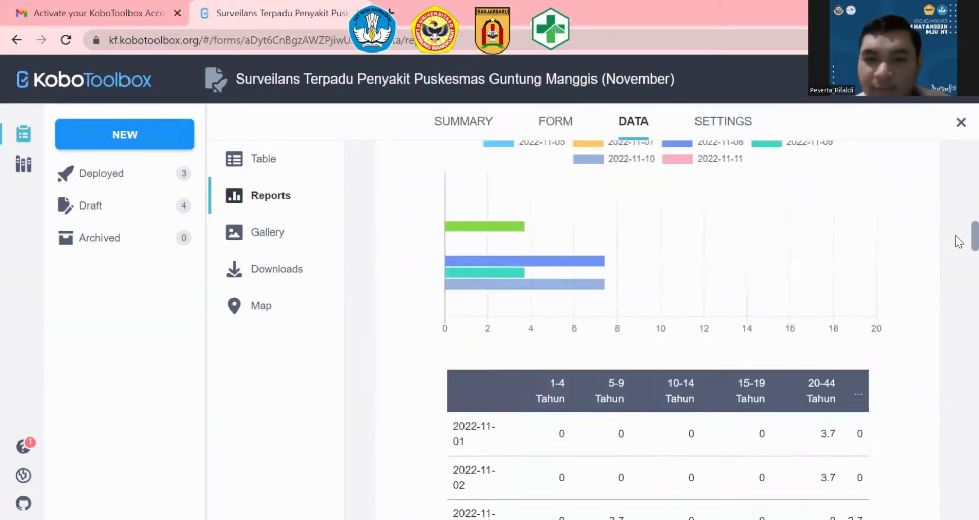
{"action": "scroll", "coordinate": [957, 237], "scroll_direction": "up", "scroll_amount": 4}
{"action": "scroll", "coordinate": [957, 226], "scroll_direction": "up", "scroll_amount": 2}
{"action": "scroll", "coordinate": [956, 228], "scroll_direction": "down", "scroll_amount": 1}
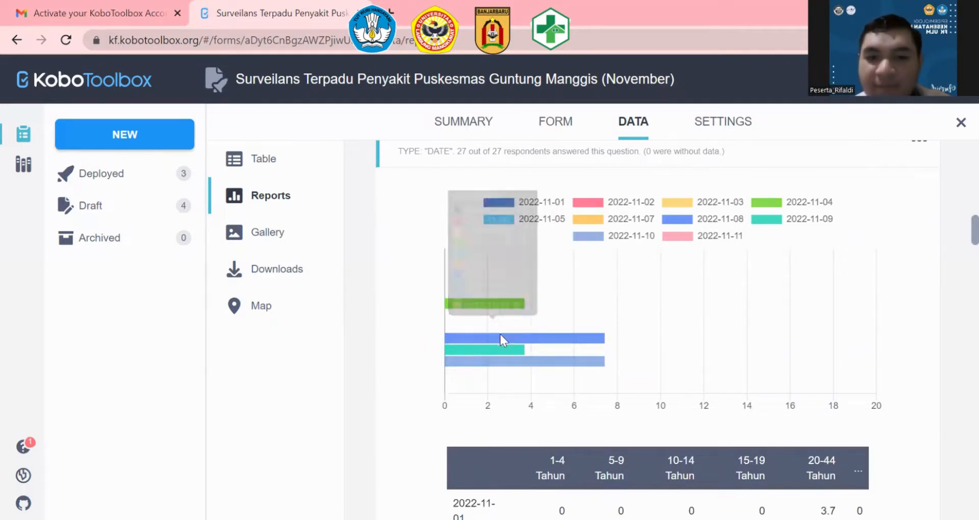
{"action": "mouse_move", "coordinate": [494, 354]}
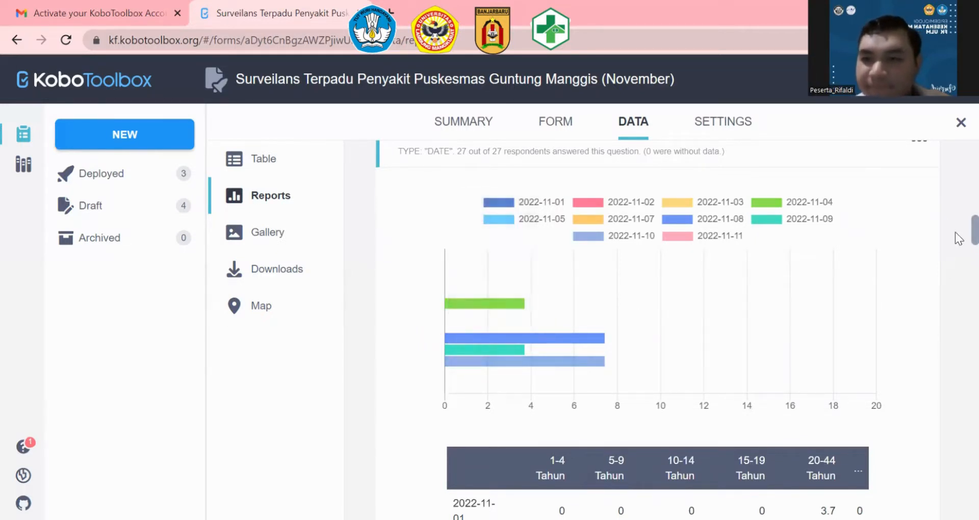
{"action": "left_click_drag", "start_coordinate": [956, 233], "coordinate": [959, 380]}
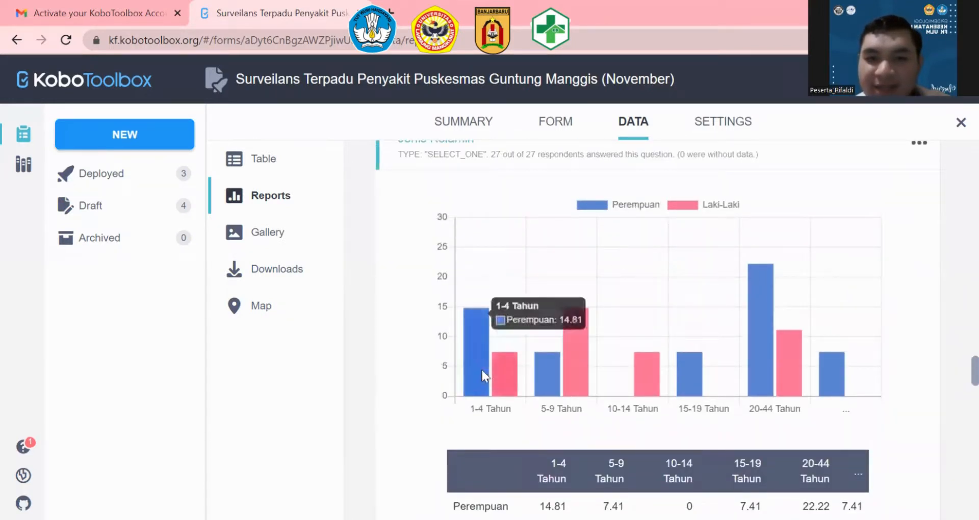
{"action": "mouse_move", "coordinate": [510, 366]}
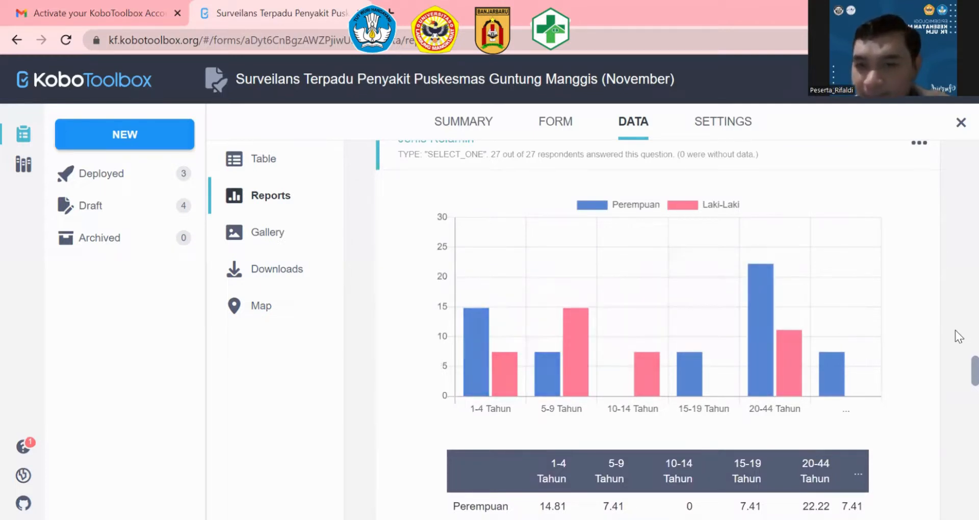
{"action": "scroll", "coordinate": [959, 374], "scroll_direction": "down", "scroll_amount": 15}
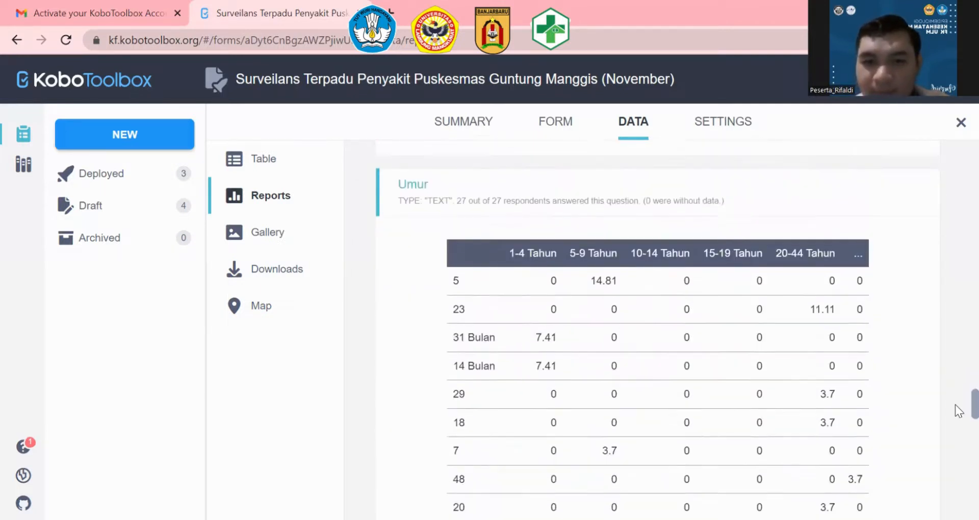
{"action": "scroll", "coordinate": [959, 445], "scroll_direction": "down", "scroll_amount": 3}
{"action": "scroll", "coordinate": [957, 445], "scroll_direction": "up", "scroll_amount": 1}
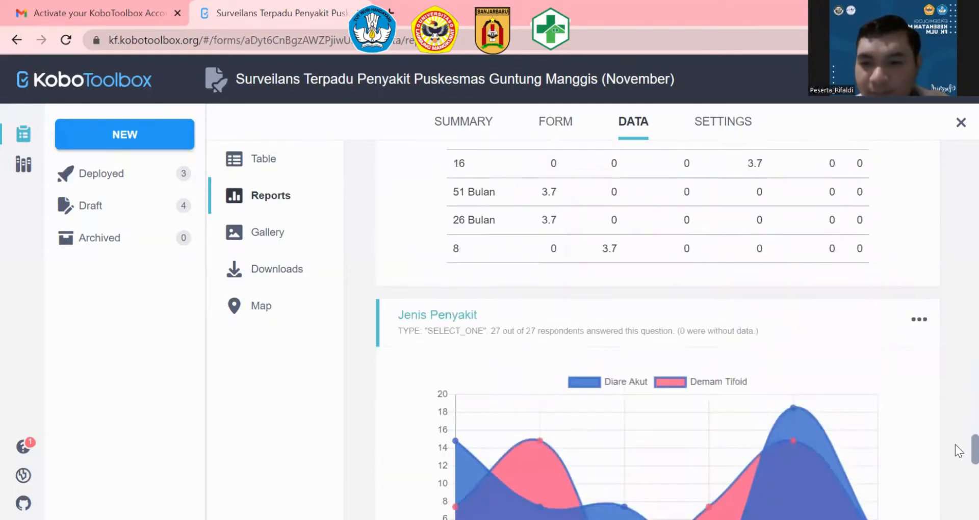
{"action": "scroll", "coordinate": [956, 443], "scroll_direction": "down", "scroll_amount": 13}
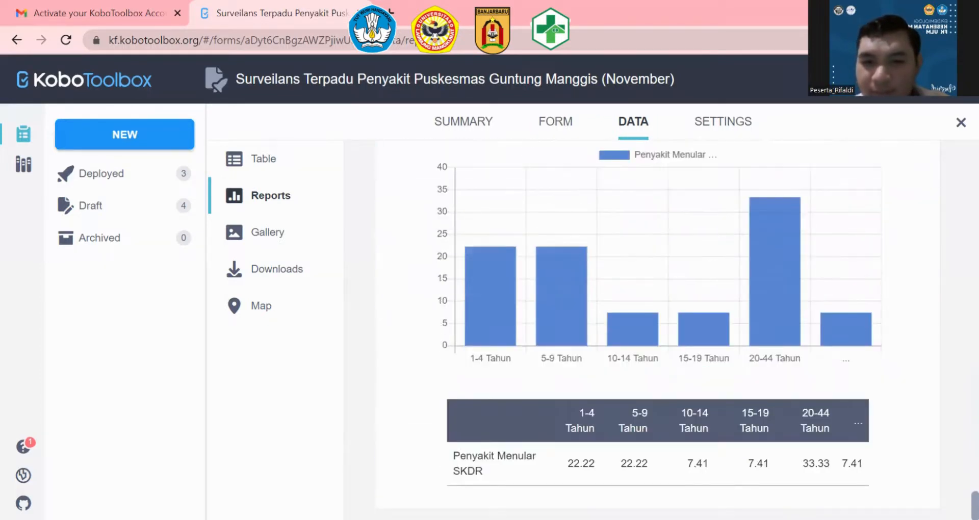
{"action": "scroll", "coordinate": [956, 442], "scroll_direction": "up", "scroll_amount": 4}
{"action": "scroll", "coordinate": [955, 443], "scroll_direction": "down", "scroll_amount": 4}
{"action": "scroll", "coordinate": [956, 443], "scroll_direction": "up", "scroll_amount": 2}
{"action": "scroll", "coordinate": [956, 442], "scroll_direction": "up", "scroll_amount": 20}
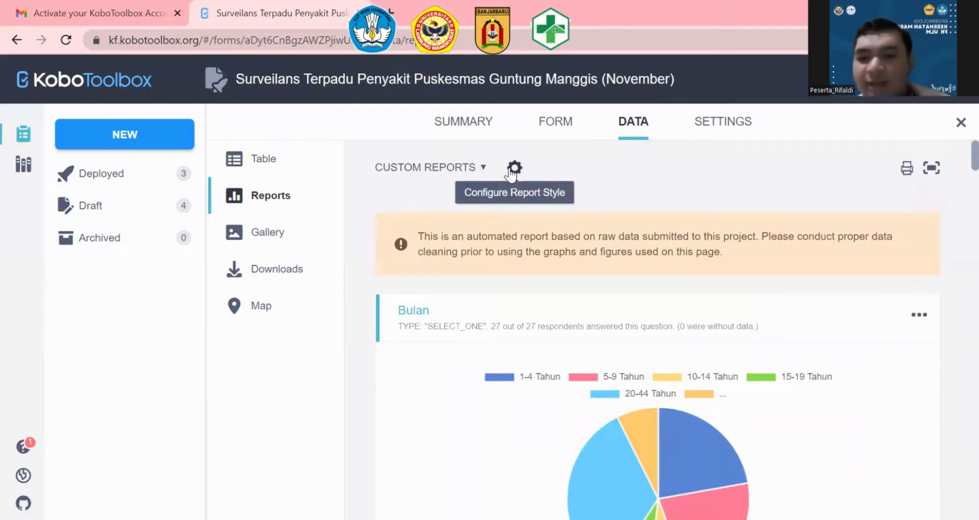
Set the report's Group By to No grouping and review the plain frequency charts.
{"action": "left_click", "coordinate": [513, 169]}
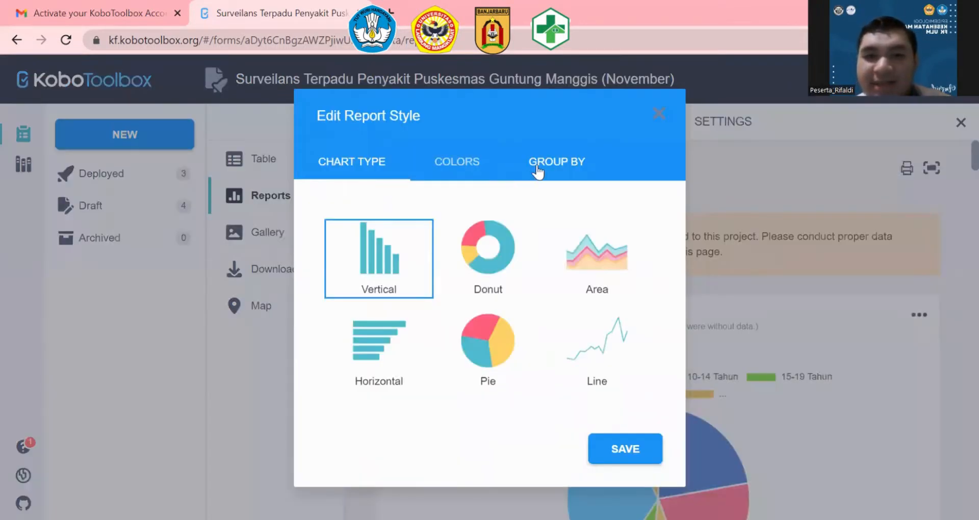
{"action": "left_click", "coordinate": [538, 170]}
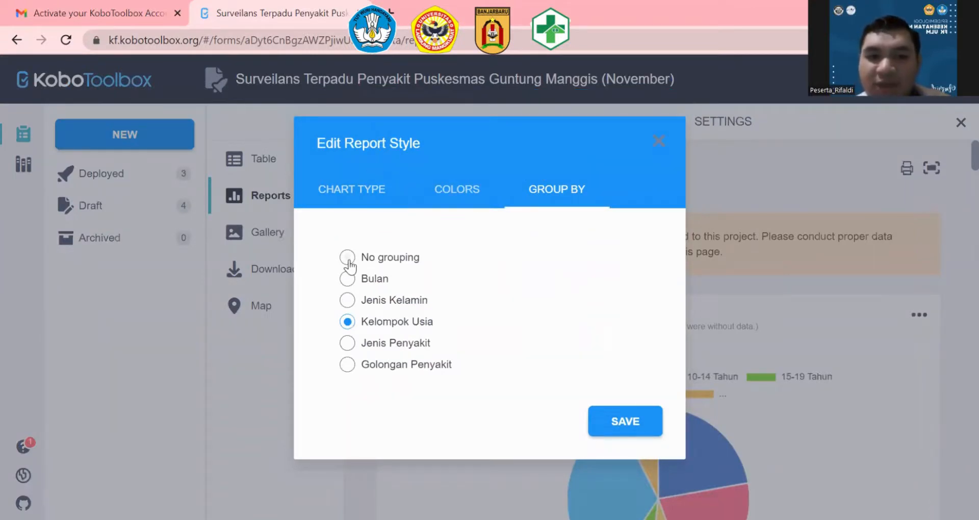
{"action": "left_click", "coordinate": [620, 432]}
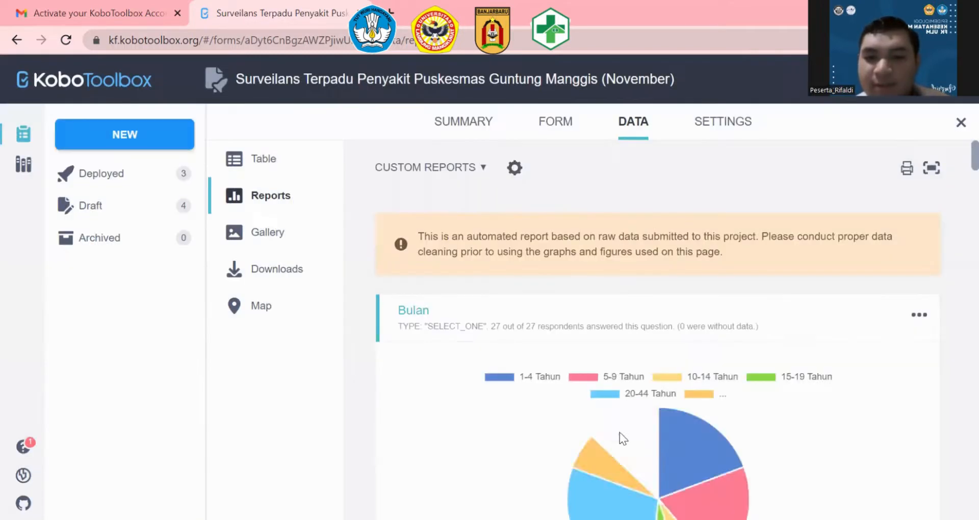
{"action": "scroll", "coordinate": [957, 204], "scroll_direction": "down", "scroll_amount": 10}
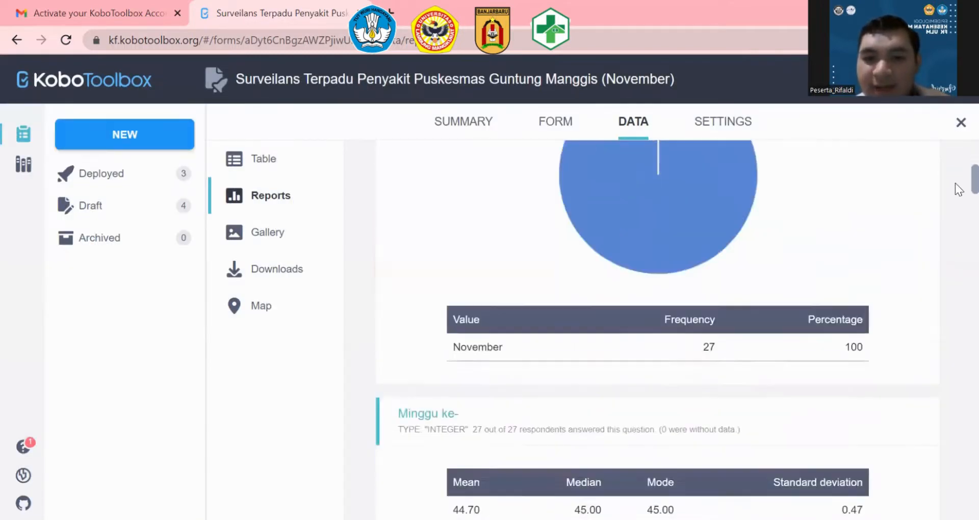
{"action": "scroll", "coordinate": [959, 234], "scroll_direction": "down", "scroll_amount": 8}
{"action": "scroll", "coordinate": [959, 225], "scroll_direction": "up", "scroll_amount": 10}
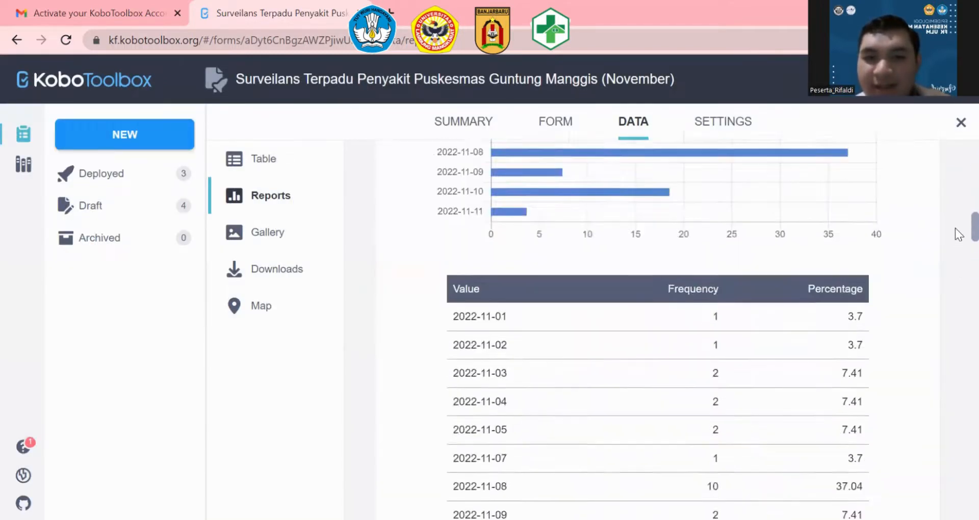
{"action": "left_click_drag", "start_coordinate": [956, 213], "coordinate": [947, 445]}
{"action": "scroll", "coordinate": [947, 446], "scroll_direction": "down", "scroll_amount": 8}
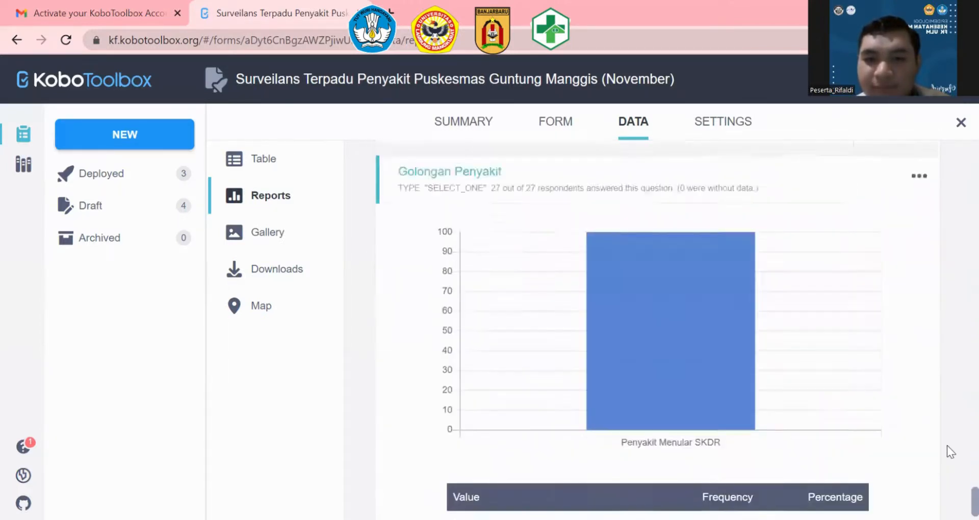
{"action": "scroll", "coordinate": [948, 446], "scroll_direction": "up", "scroll_amount": 10}
{"action": "scroll", "coordinate": [947, 446], "scroll_direction": "down", "scroll_amount": 6}
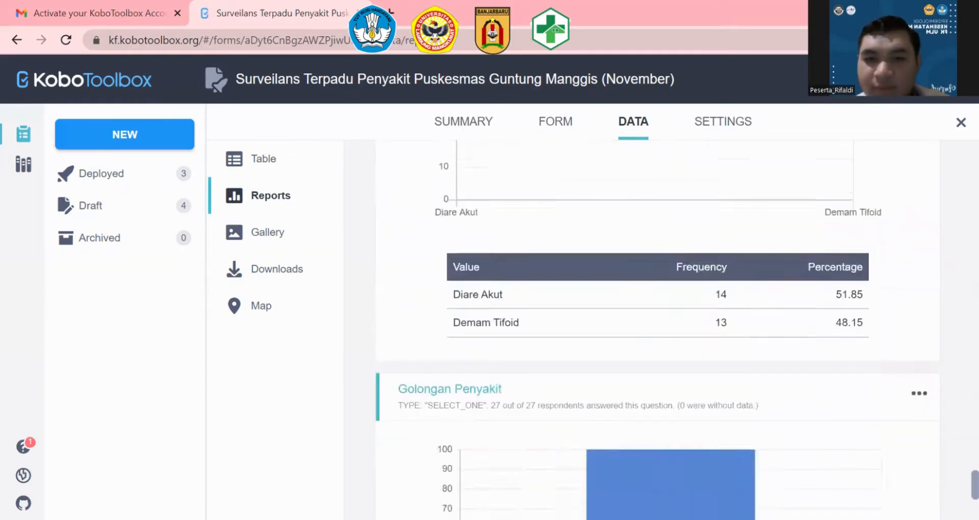
{"action": "scroll", "coordinate": [947, 446], "scroll_direction": "up", "scroll_amount": 9}
{"action": "left_click_drag", "start_coordinate": [956, 411], "coordinate": [956, 149]}
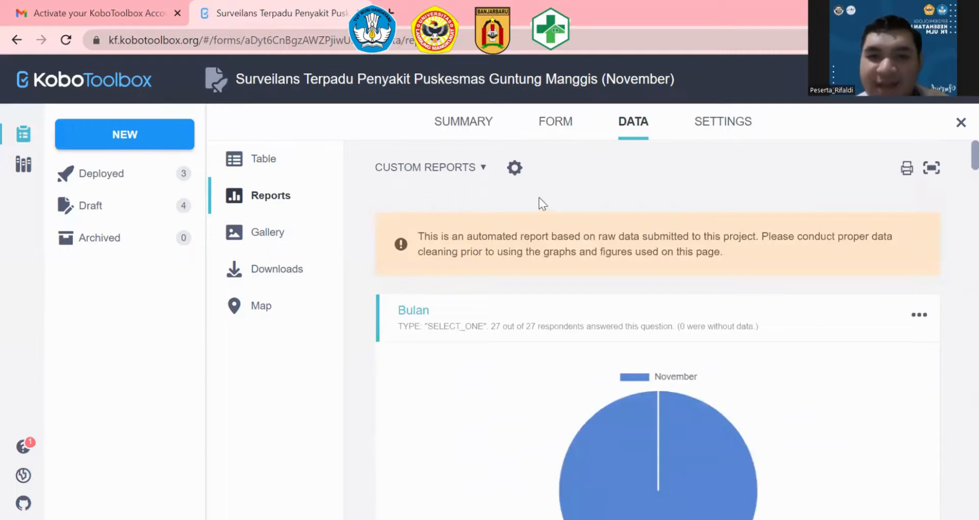
Regroup the whole report by Kelompok Usia and scroll through the split charts.
{"action": "left_click", "coordinate": [513, 173]}
{"action": "left_click", "coordinate": [562, 164]}
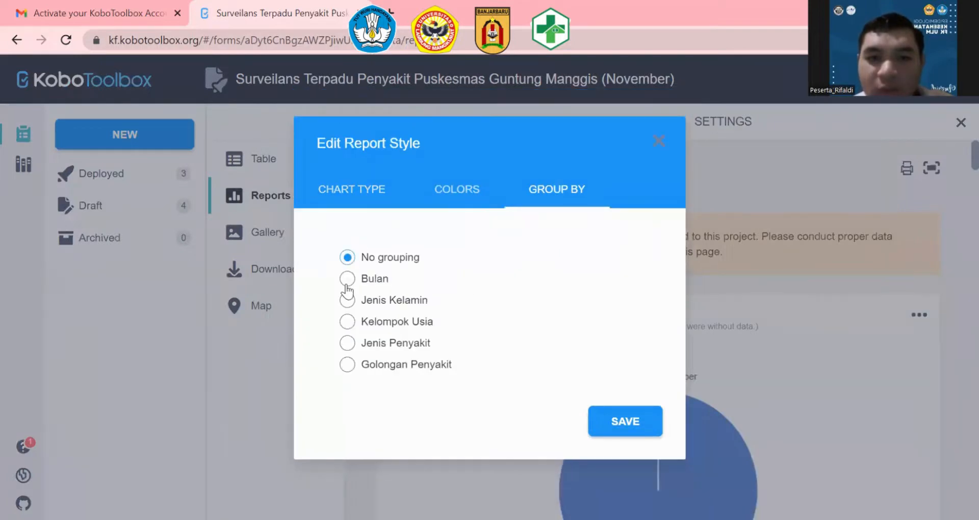
{"action": "left_click", "coordinate": [347, 324]}
{"action": "left_click", "coordinate": [628, 420]}
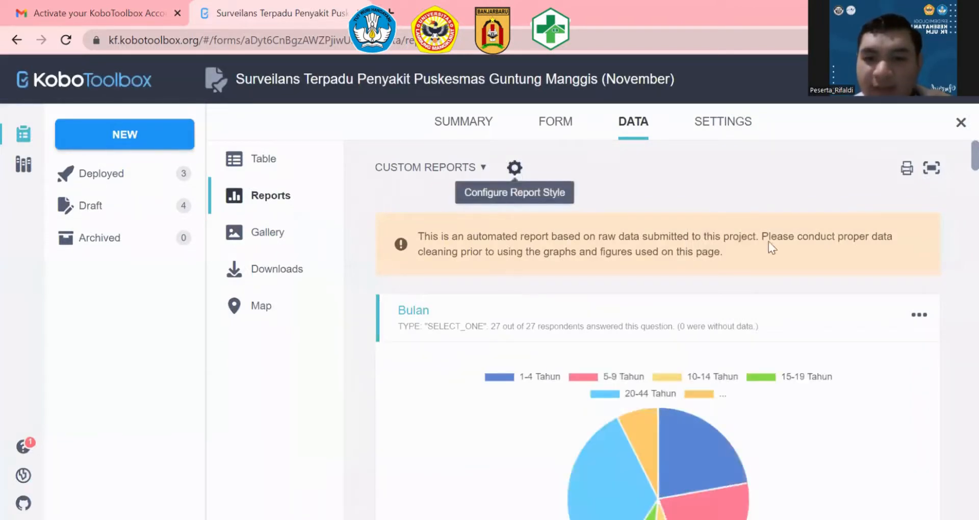
{"action": "scroll", "coordinate": [958, 169], "scroll_direction": "down", "scroll_amount": 9}
{"action": "scroll", "coordinate": [957, 194], "scroll_direction": "up", "scroll_amount": 5}
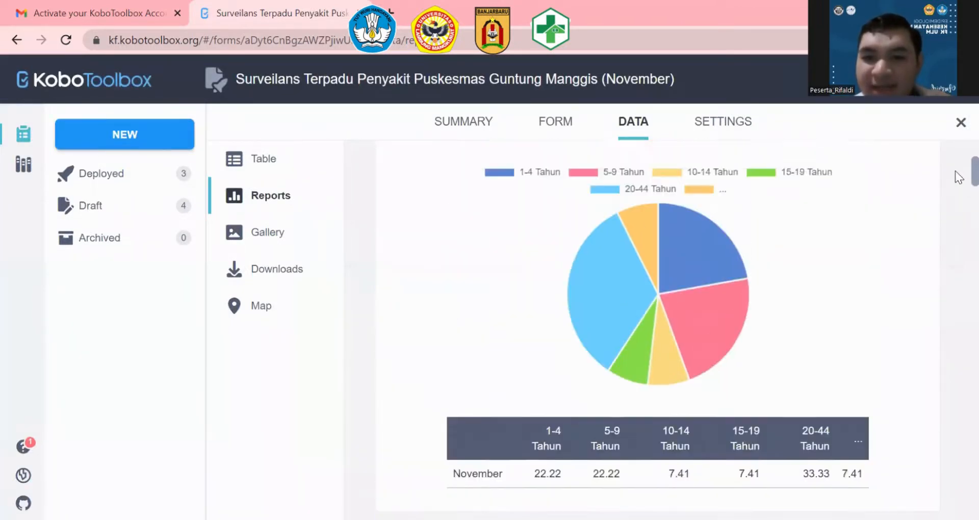
{"action": "scroll", "coordinate": [958, 171], "scroll_direction": "up", "scroll_amount": 1}
{"action": "scroll", "coordinate": [958, 171], "scroll_direction": "down", "scroll_amount": 5}
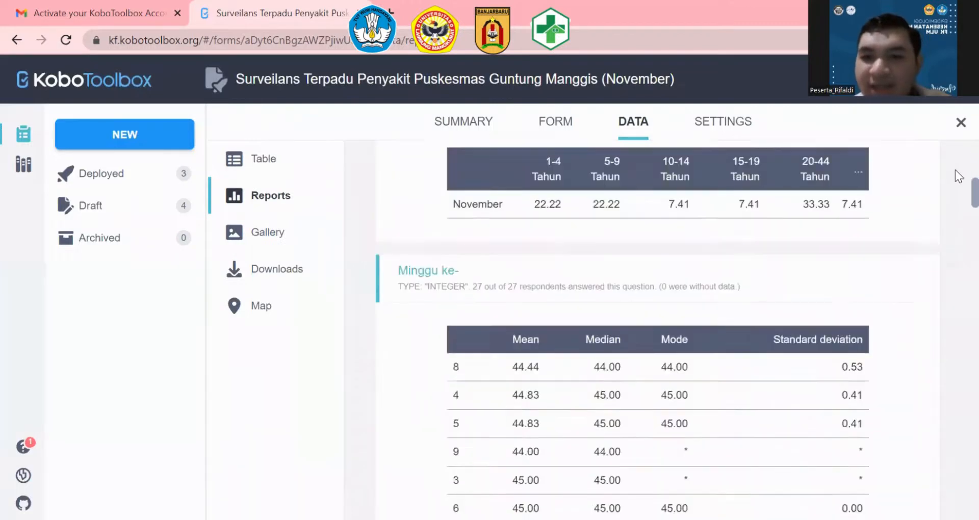
{"action": "scroll", "coordinate": [958, 184], "scroll_direction": "up", "scroll_amount": 6}
{"action": "scroll", "coordinate": [958, 265], "scroll_direction": "down", "scroll_amount": 5}
{"action": "scroll", "coordinate": [956, 367], "scroll_direction": "down", "scroll_amount": 10}
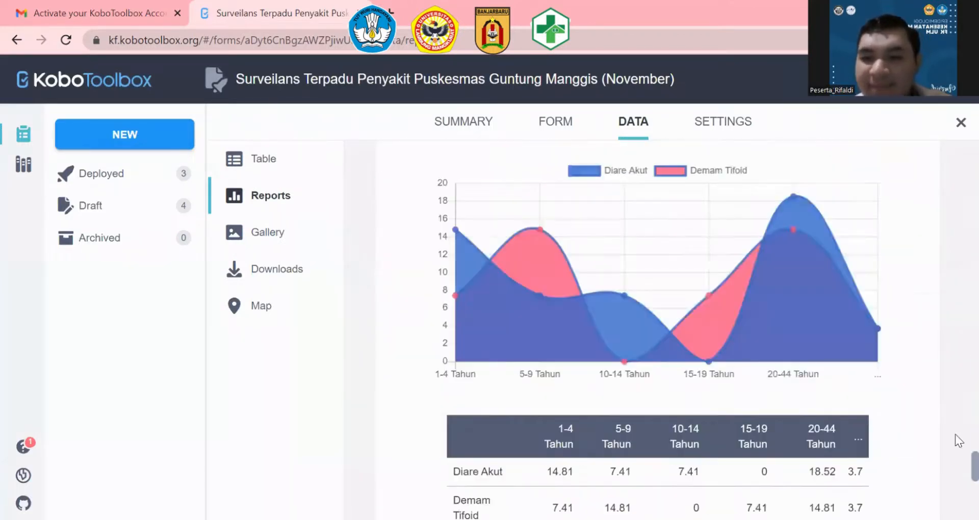
{"action": "scroll", "coordinate": [951, 387], "scroll_direction": "up", "scroll_amount": 3}
{"action": "scroll", "coordinate": [950, 378], "scroll_direction": "up", "scroll_amount": 15}
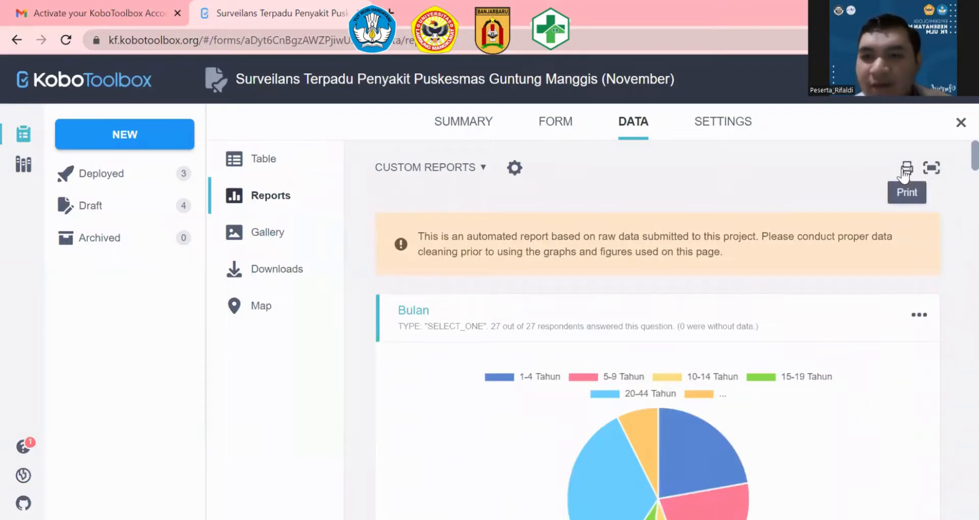
Open the report's print preview, scroll through its pages, and cancel printing with Escape.
{"action": "left_click", "coordinate": [906, 169]}
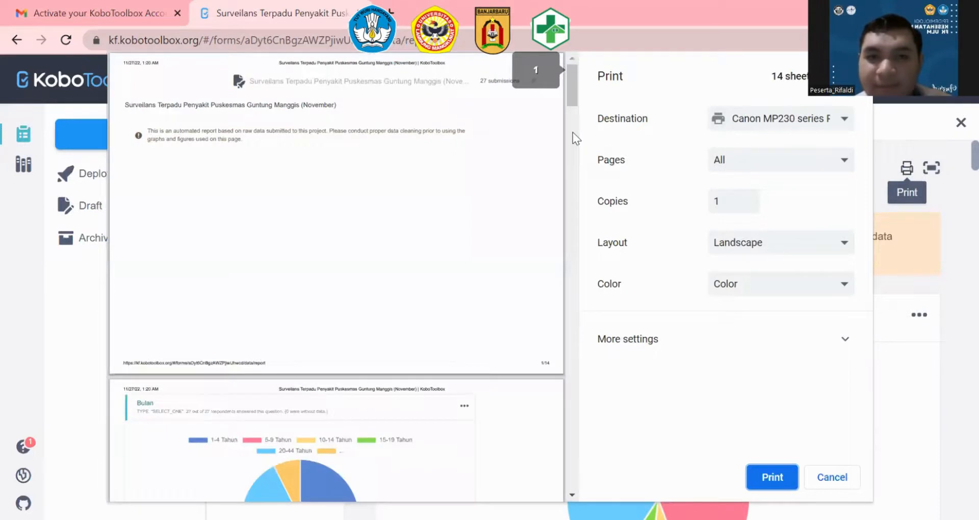
{"action": "left_click_drag", "start_coordinate": [573, 133], "coordinate": [571, 469]}
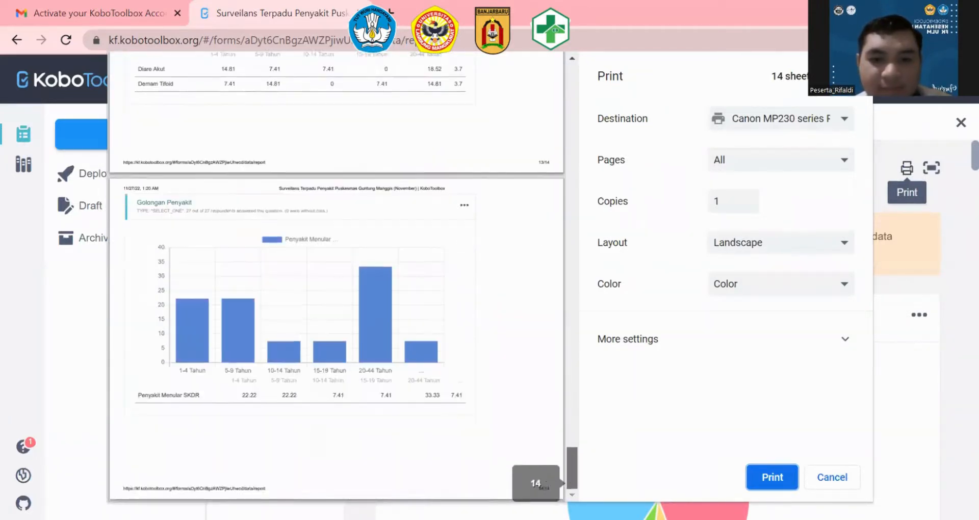
{"action": "left_click_drag", "start_coordinate": [574, 302], "coordinate": [610, 211]}
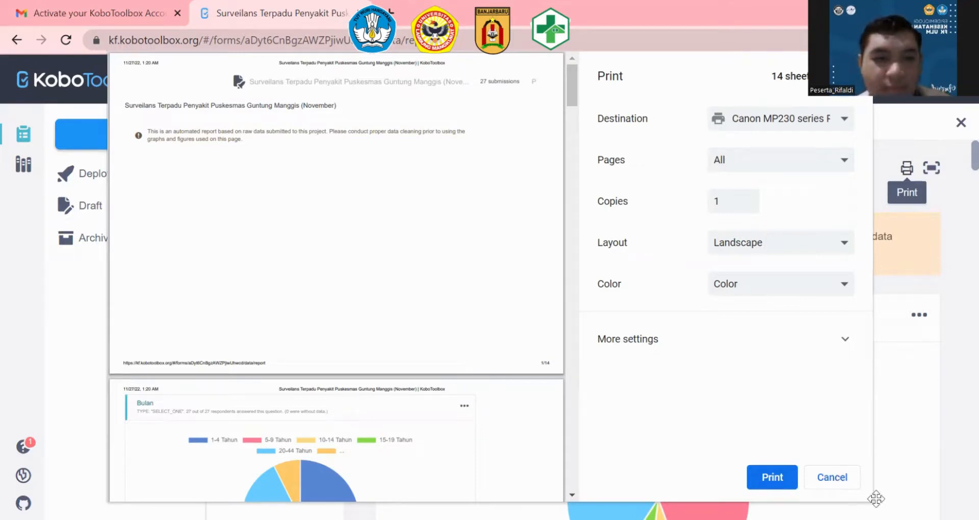
{"action": "key", "text": "Escape"}
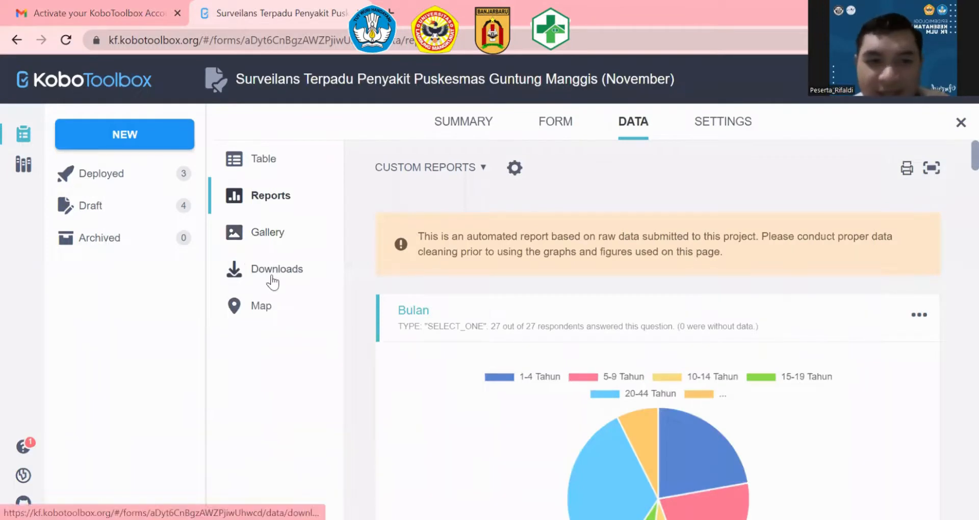
Show the project's submissions on the Map view, recentred over Guntung Manggis.
{"action": "left_click", "coordinate": [265, 309]}
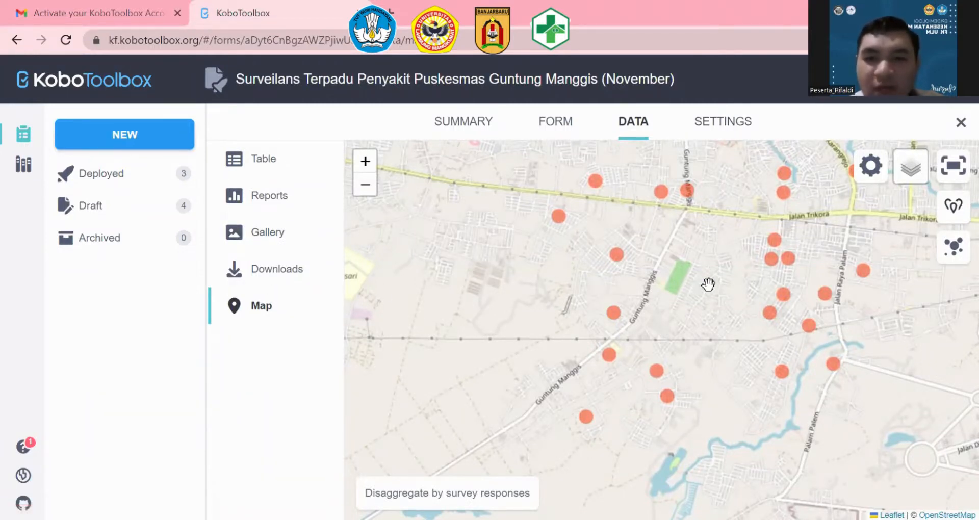
{"action": "left_click_drag", "start_coordinate": [708, 284], "coordinate": [588, 306]}
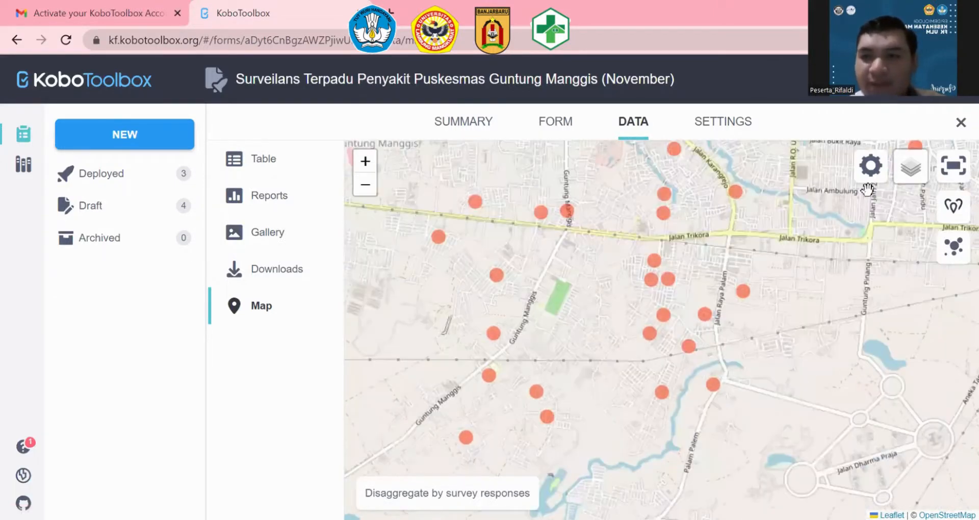
{"action": "mouse_move", "coordinate": [907, 179]}
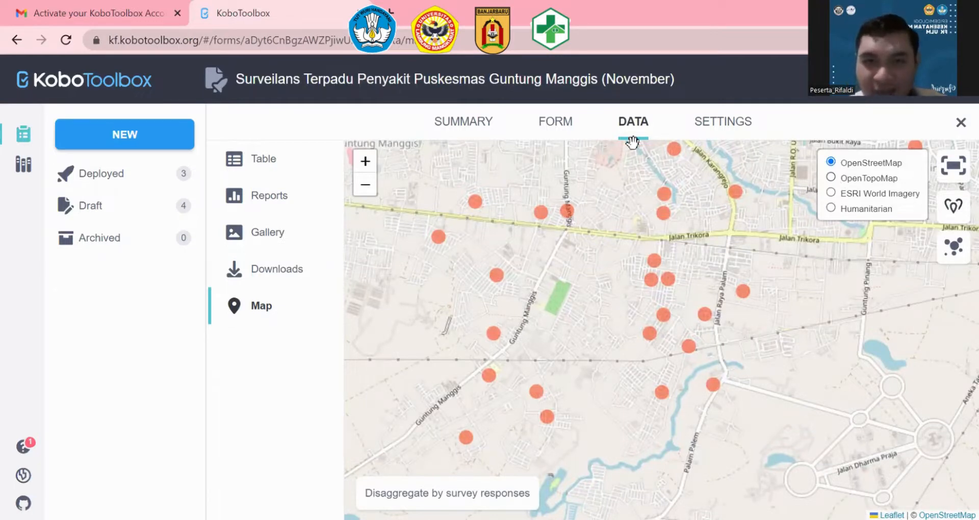
Change the base map to ESRI World Imagery, then to Humanitarian.
{"action": "left_click", "coordinate": [868, 164]}
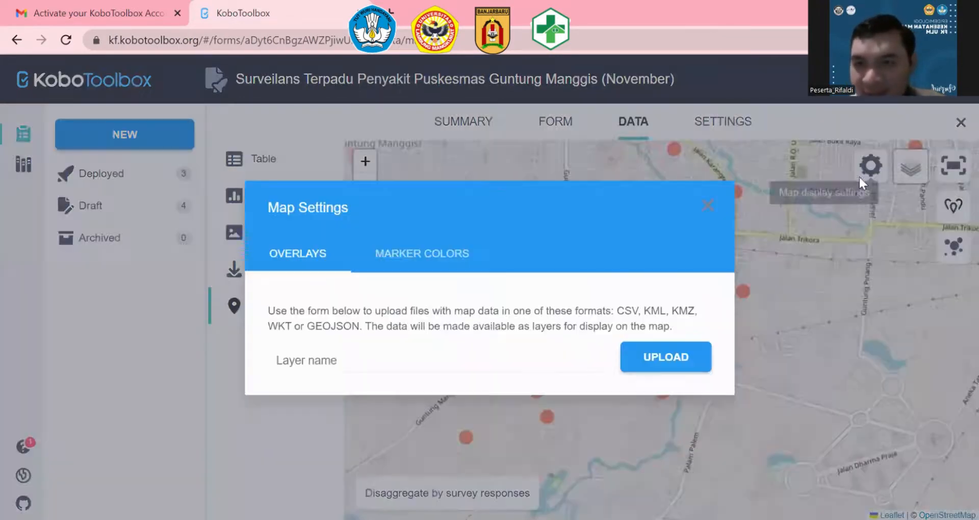
{"action": "left_click", "coordinate": [709, 208]}
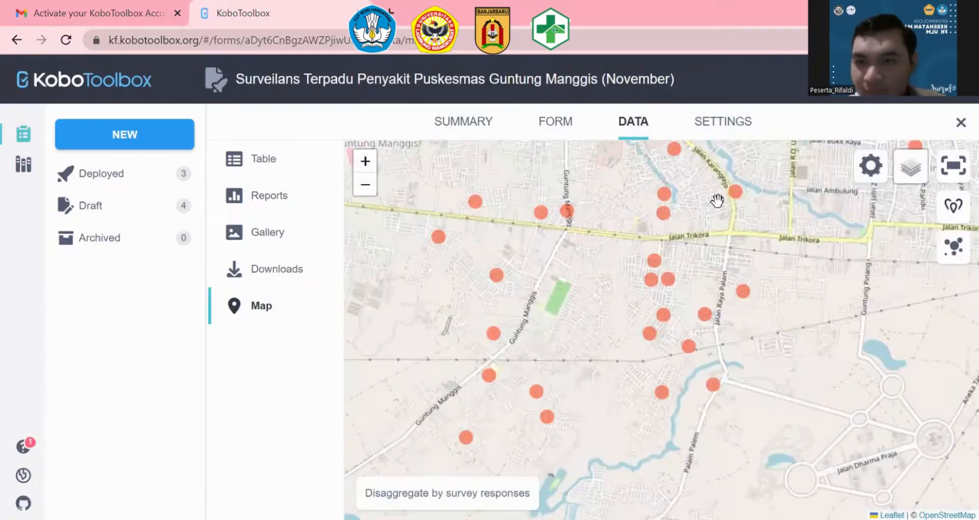
{"action": "mouse_move", "coordinate": [910, 168]}
{"action": "left_click", "coordinate": [852, 194]}
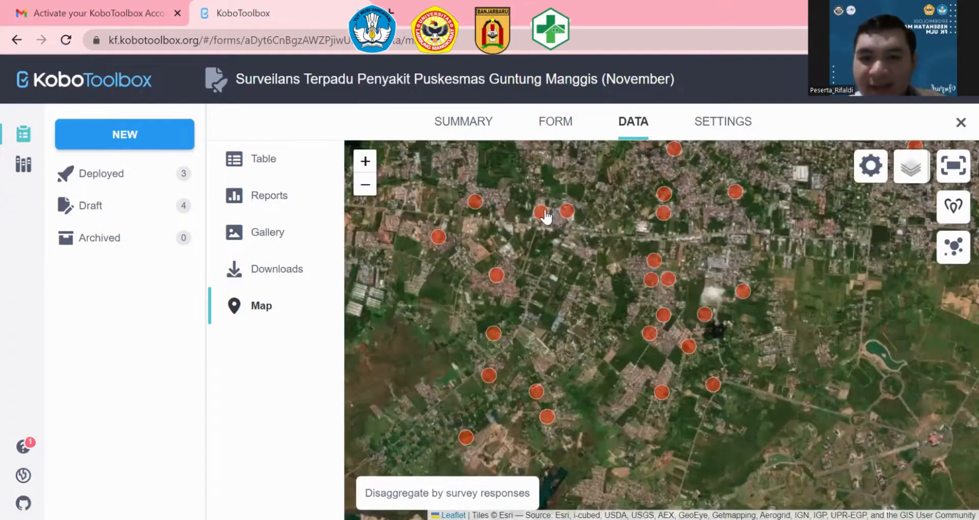
{"action": "mouse_move", "coordinate": [904, 182]}
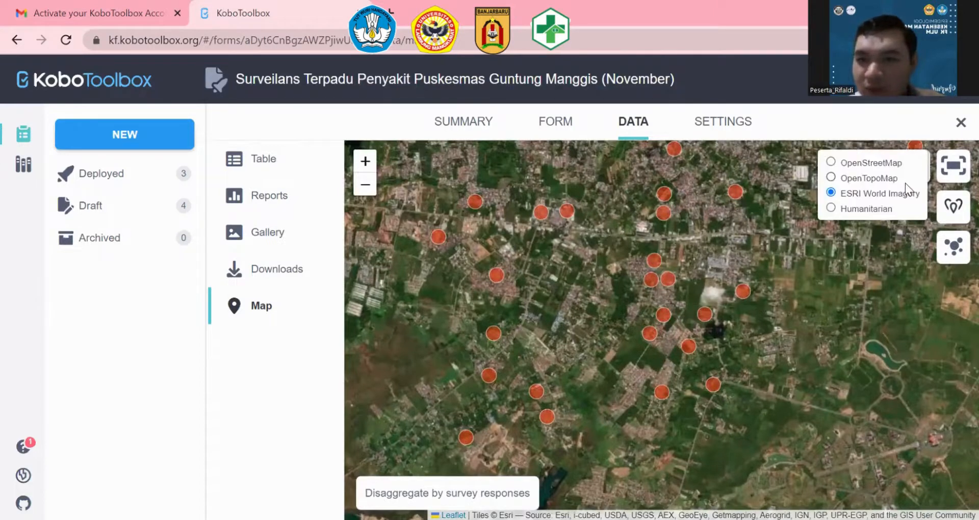
{"action": "left_click", "coordinate": [879, 209]}
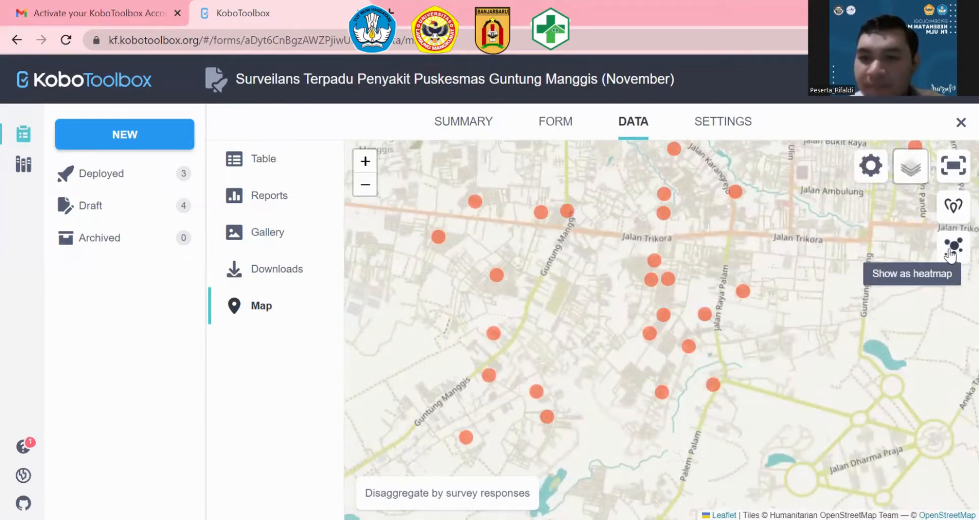
Toggle between heatmap and point display, ending with submissions shown as point markers.
{"action": "left_click", "coordinate": [951, 254]}
{"action": "left_click", "coordinate": [953, 218]}
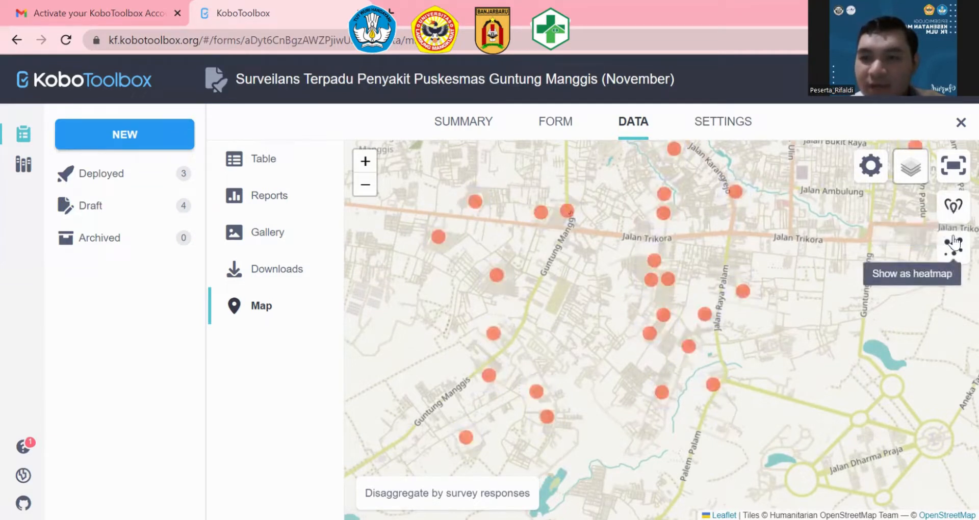
{"action": "left_click", "coordinate": [953, 250]}
{"action": "left_click", "coordinate": [954, 209]}
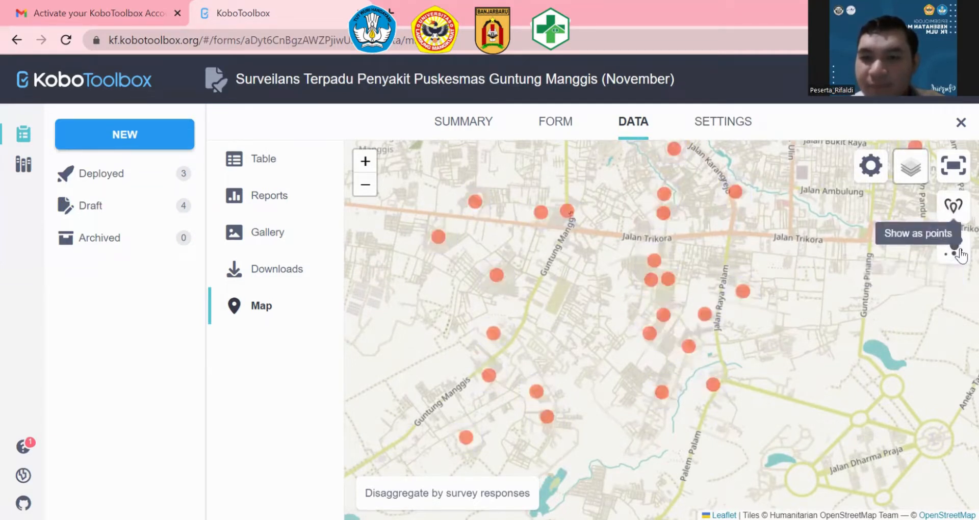
{"action": "left_click", "coordinate": [960, 254]}
{"action": "left_click", "coordinate": [953, 207]}
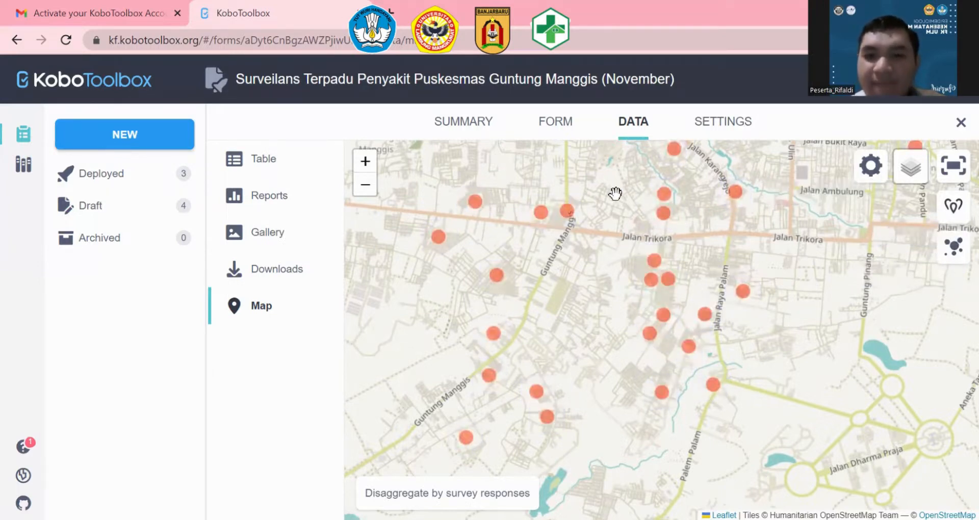
Try colouring the markers by Minggu ke-, then by Jenis Penyakit.
{"action": "left_click_drag", "start_coordinate": [634, 205], "coordinate": [599, 227]}
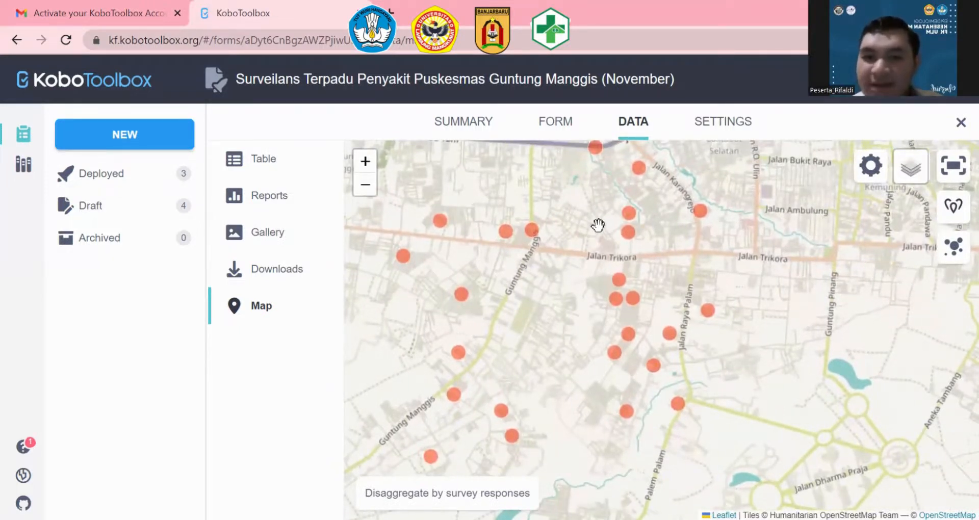
{"action": "left_click", "coordinate": [449, 495]}
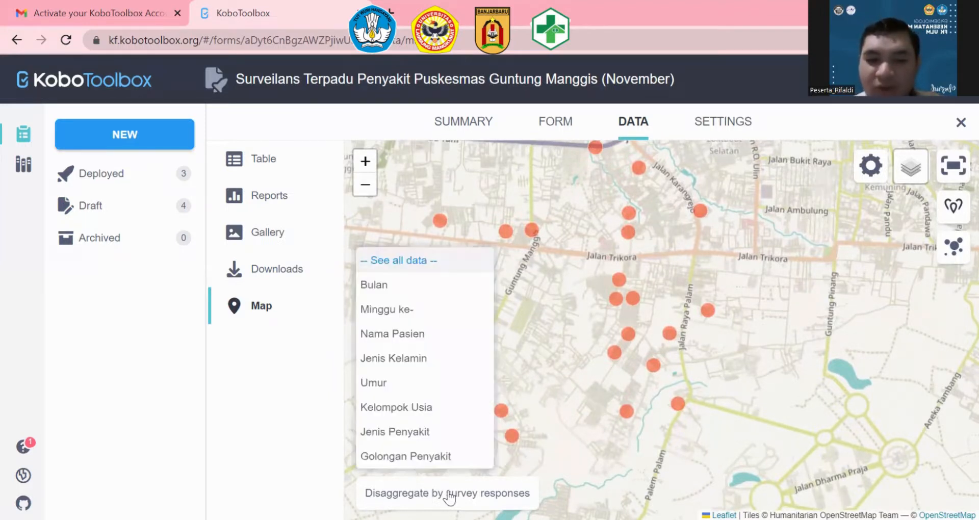
{"action": "left_click", "coordinate": [418, 310]}
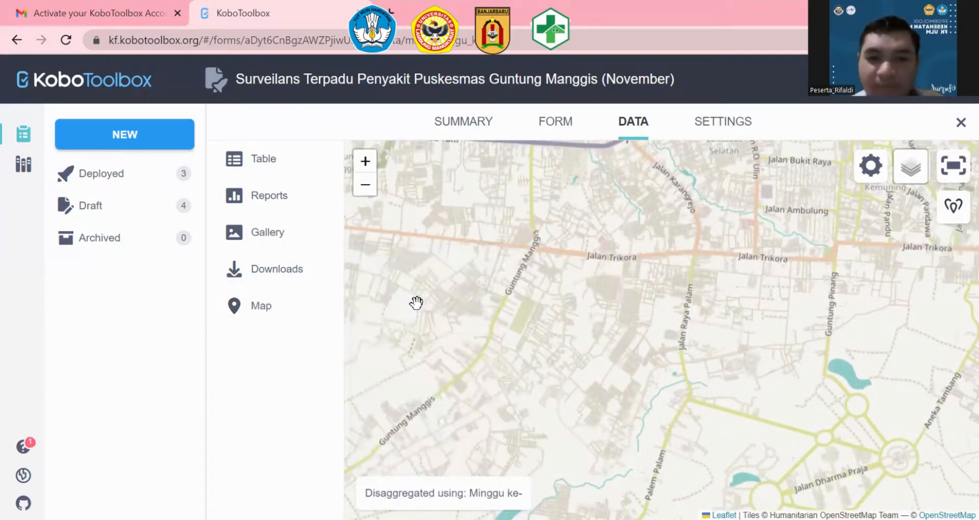
{"action": "left_click_drag", "start_coordinate": [503, 299], "coordinate": [569, 276]}
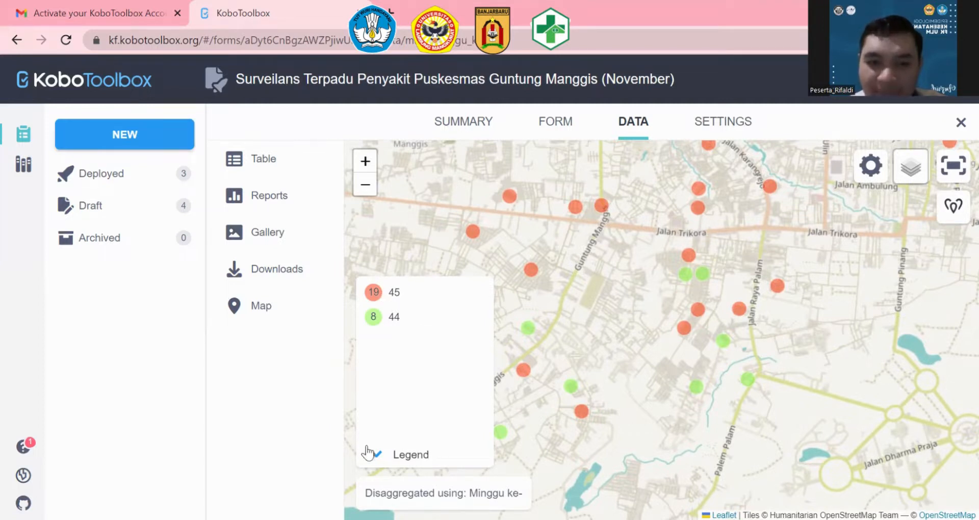
{"action": "left_click", "coordinate": [431, 494]}
{"action": "left_click", "coordinate": [427, 423]}
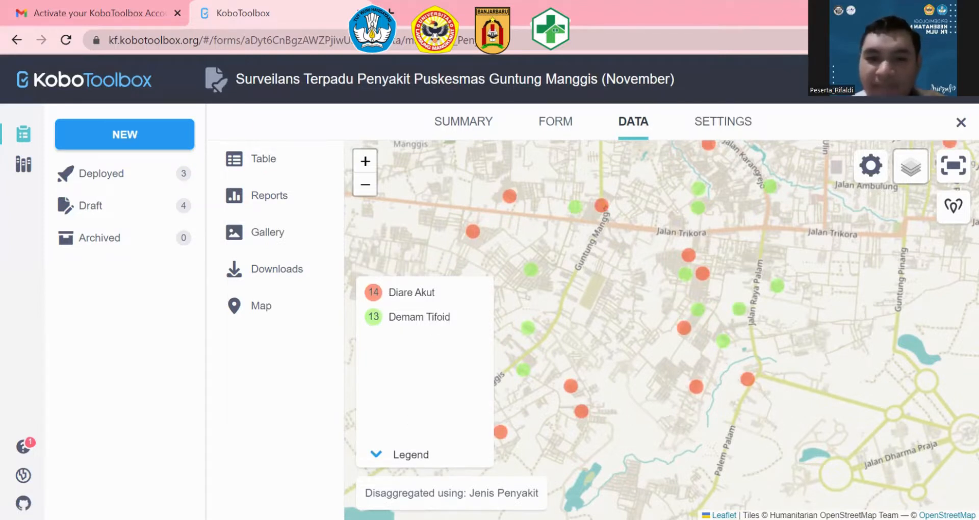
Disaggregate the markers by Kelompok Usia and collapse the legend.
{"action": "left_click", "coordinate": [452, 493]}
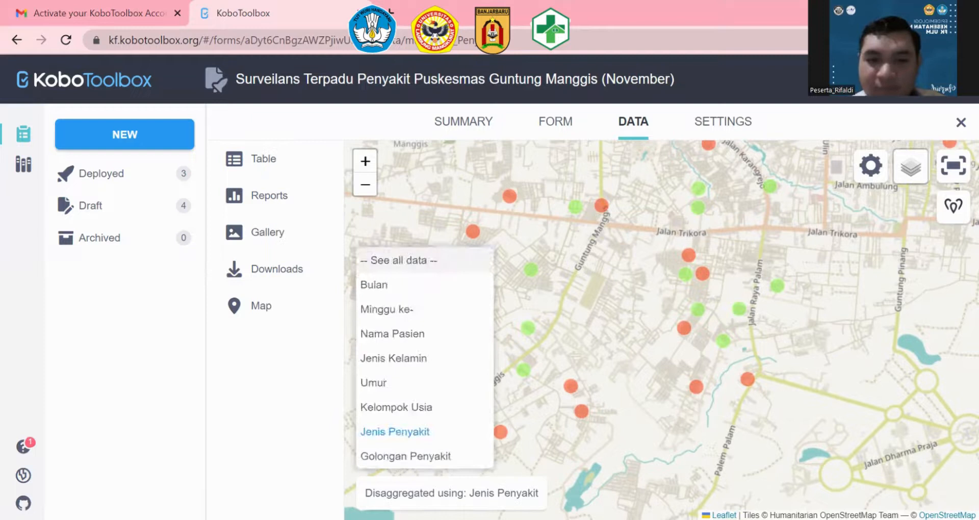
{"action": "left_click", "coordinate": [417, 408]}
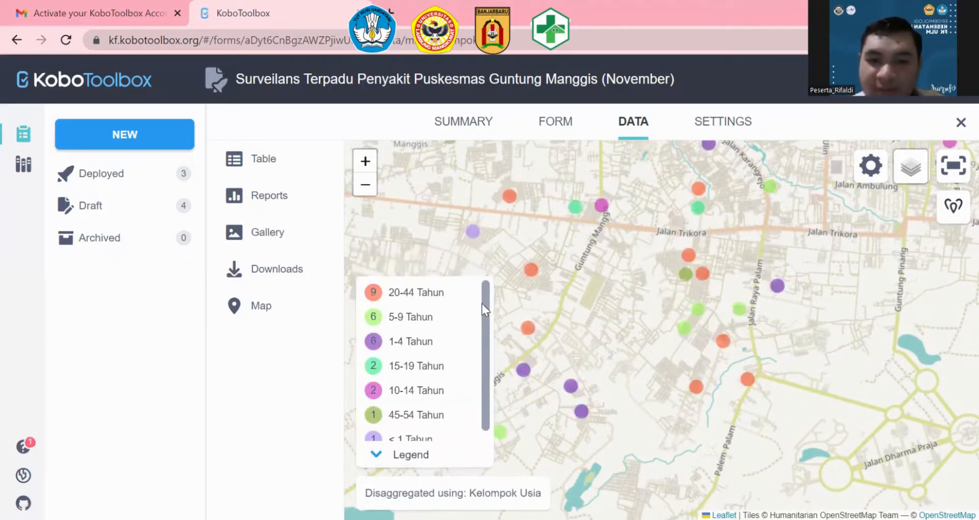
{"action": "left_click_drag", "start_coordinate": [482, 304], "coordinate": [489, 353]}
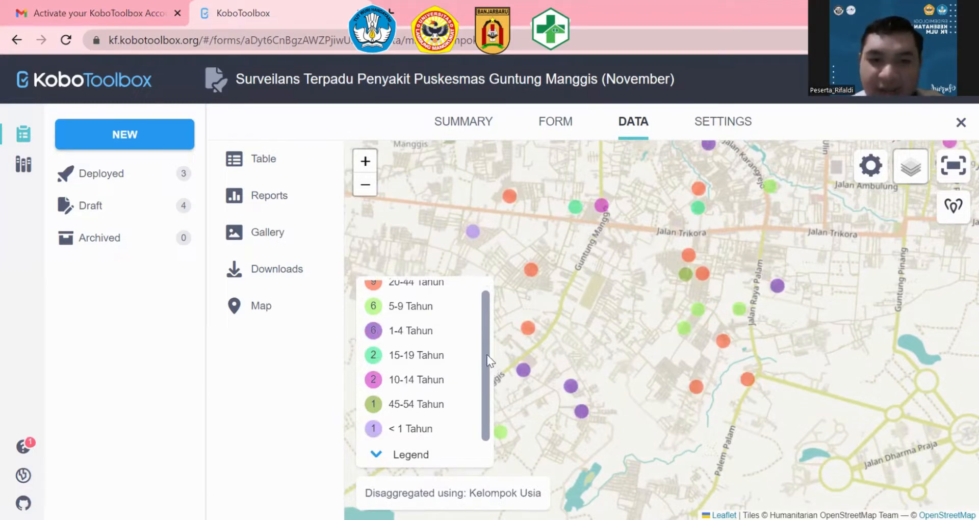
{"action": "left_click_drag", "start_coordinate": [488, 400], "coordinate": [497, 330]}
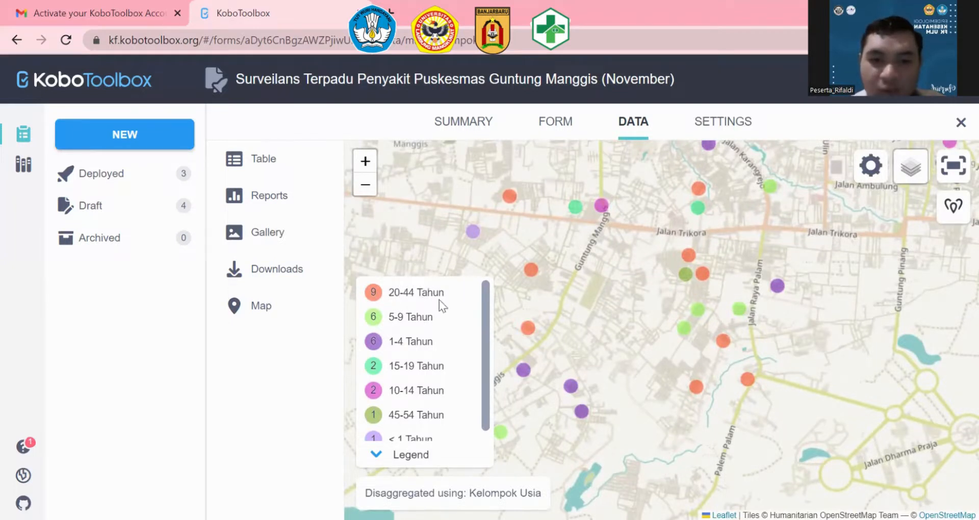
{"action": "left_click_drag", "start_coordinate": [487, 366], "coordinate": [489, 399]}
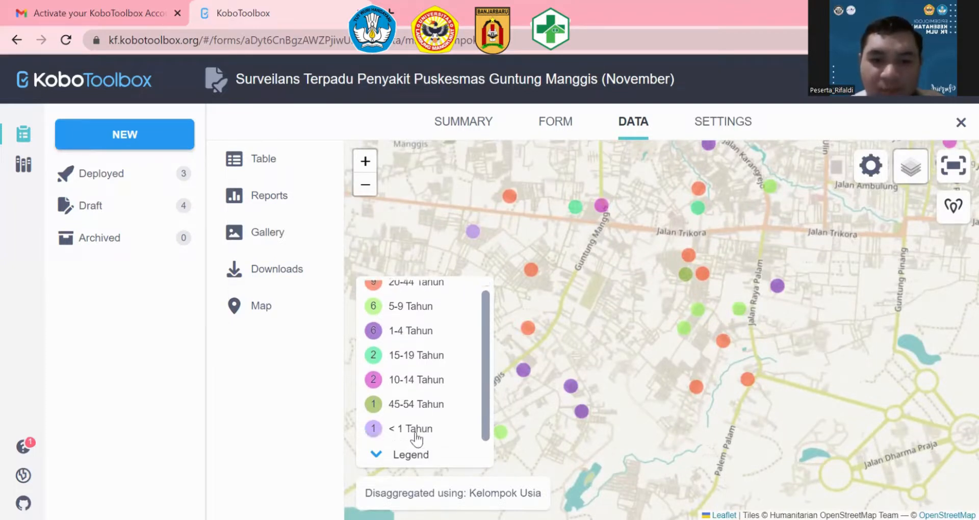
{"action": "left_click", "coordinate": [411, 454]}
{"action": "left_click", "coordinate": [459, 492]}
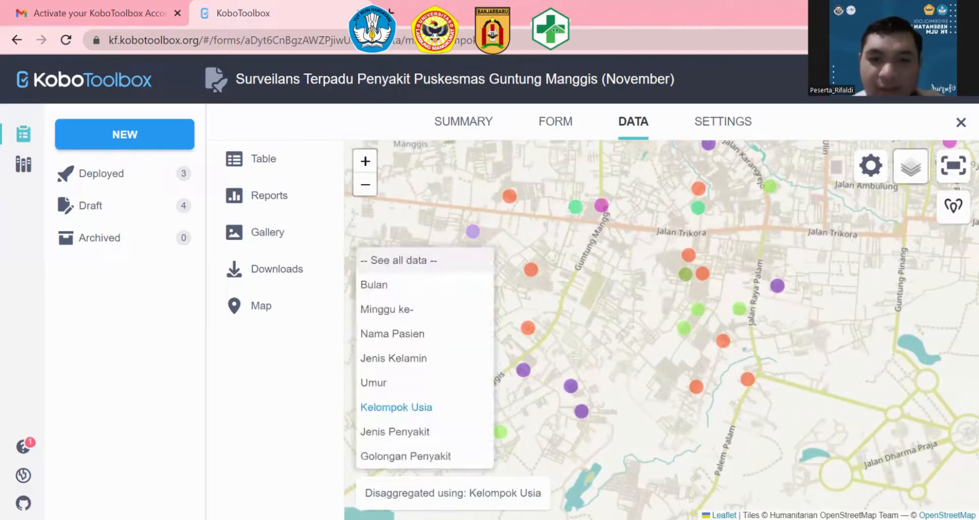
{"action": "left_click", "coordinate": [641, 314]}
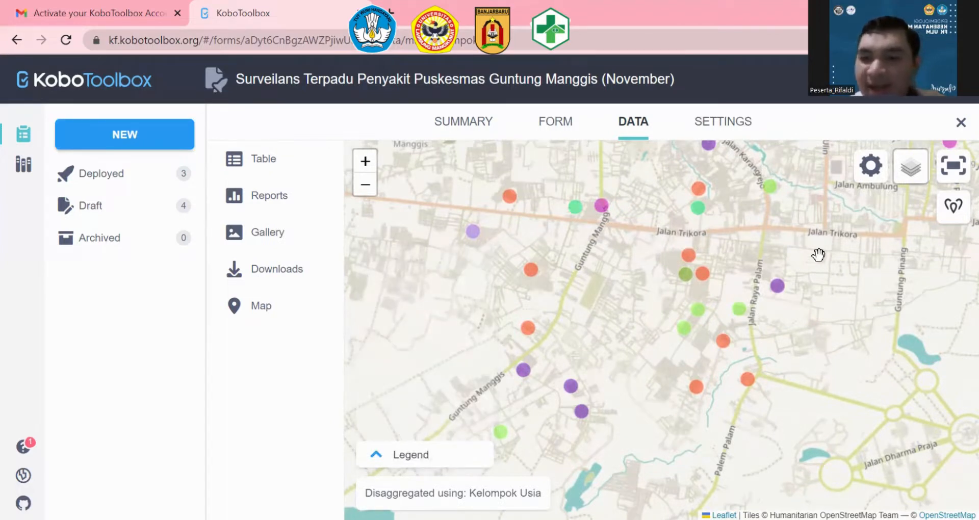
Upload Batas_RW_Kelurahan_Guntung_Manggis as a KML overlay named 'Kelurahan Guntung Manggis'.
{"action": "left_click", "coordinate": [872, 176]}
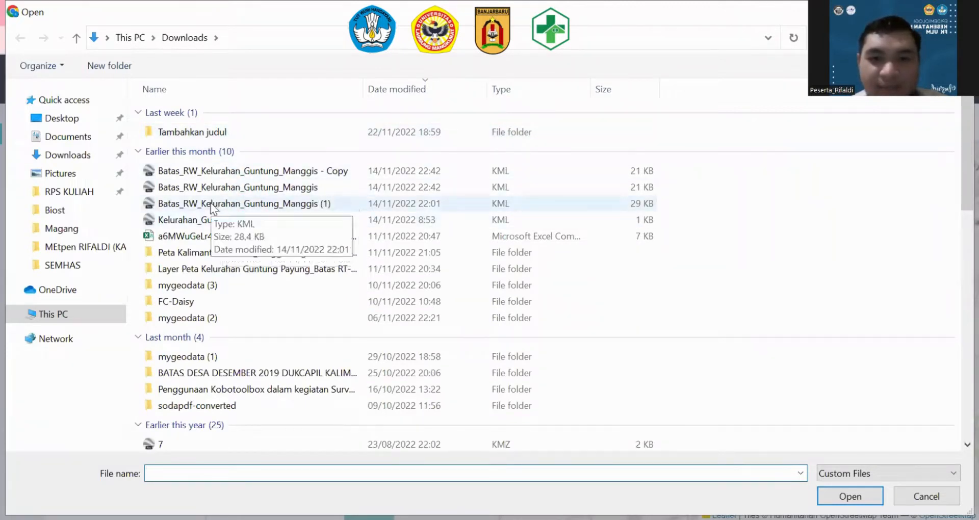
{"action": "left_click", "coordinate": [206, 188]}
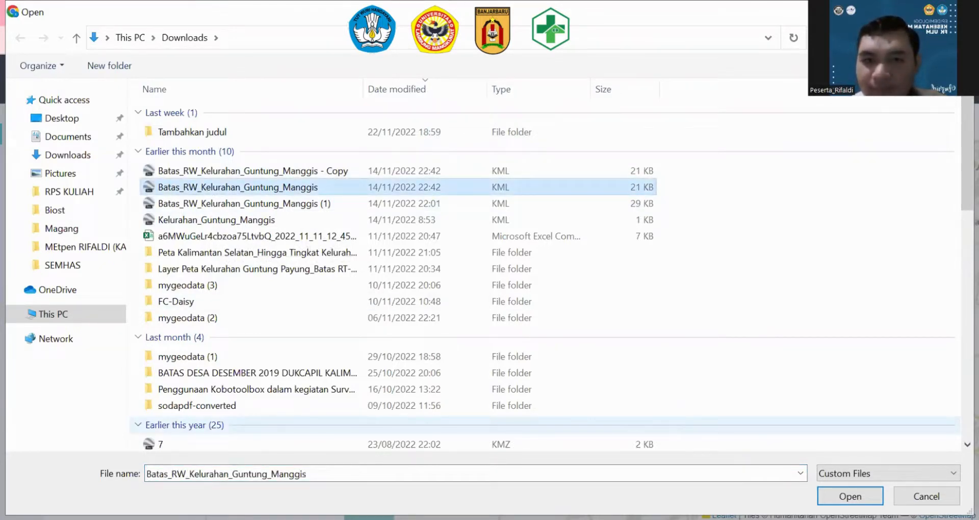
{"action": "key", "text": "Return"}
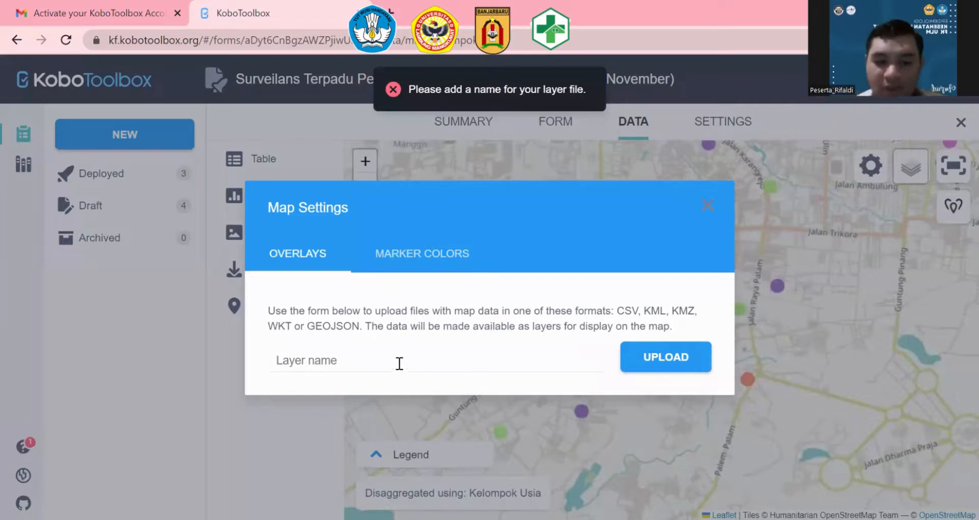
{"action": "left_click", "coordinate": [399, 364]}
{"action": "type", "text": "Kelur"}
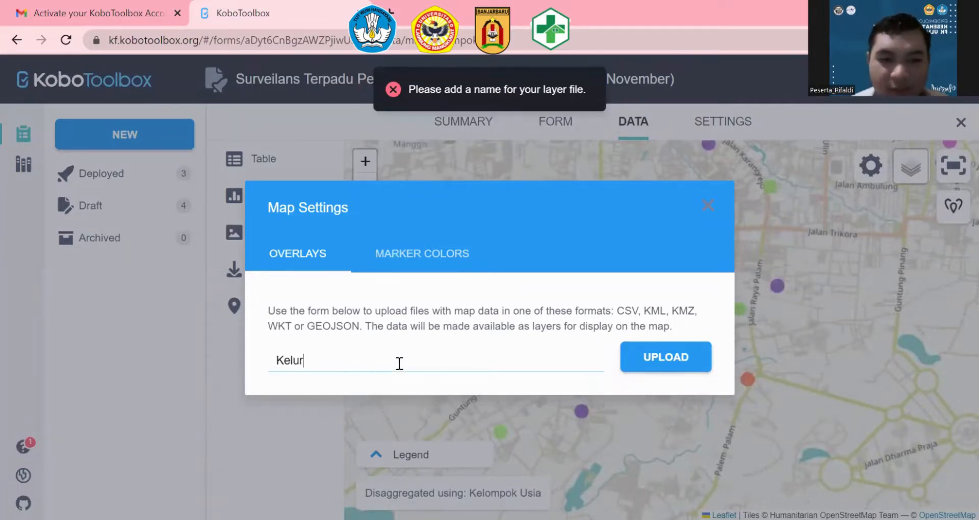
{"action": "type", "text": "ahan Guntu"}
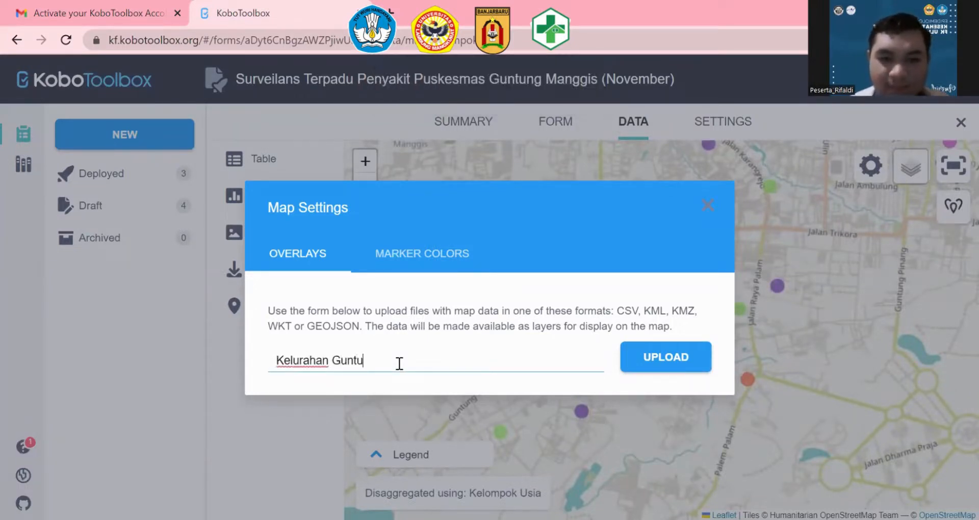
{"action": "type", "text": "ng Manggi"}
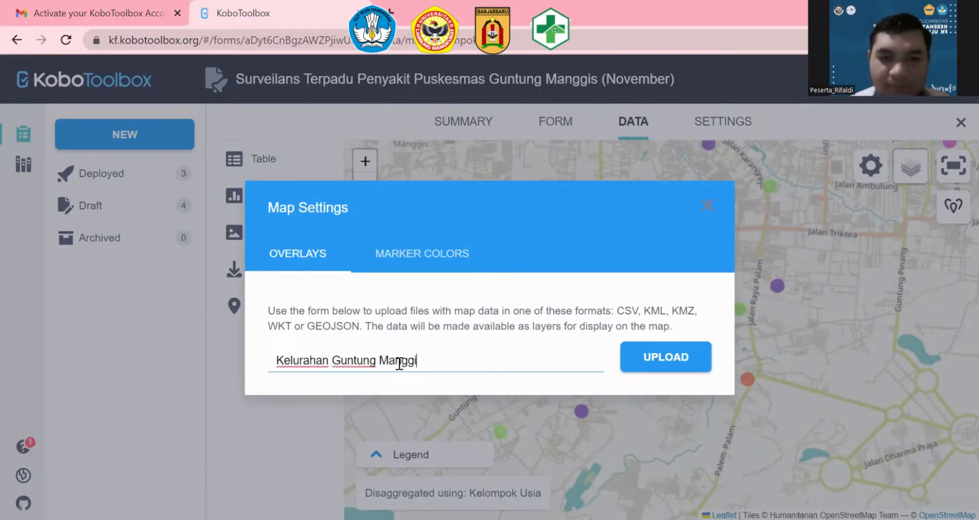
{"action": "type", "text": "s"}
{"action": "left_click", "coordinate": [663, 368]}
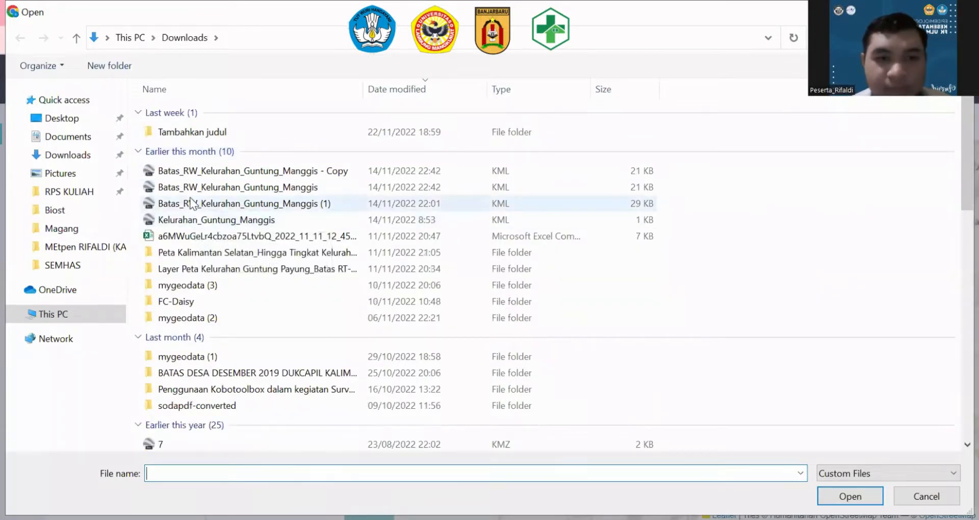
{"action": "left_click", "coordinate": [204, 187]}
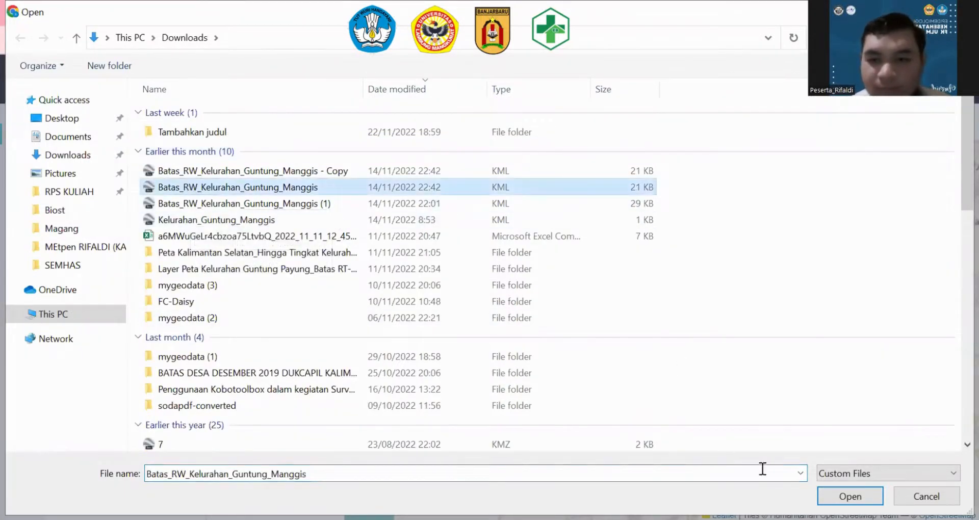
{"action": "left_click", "coordinate": [850, 496]}
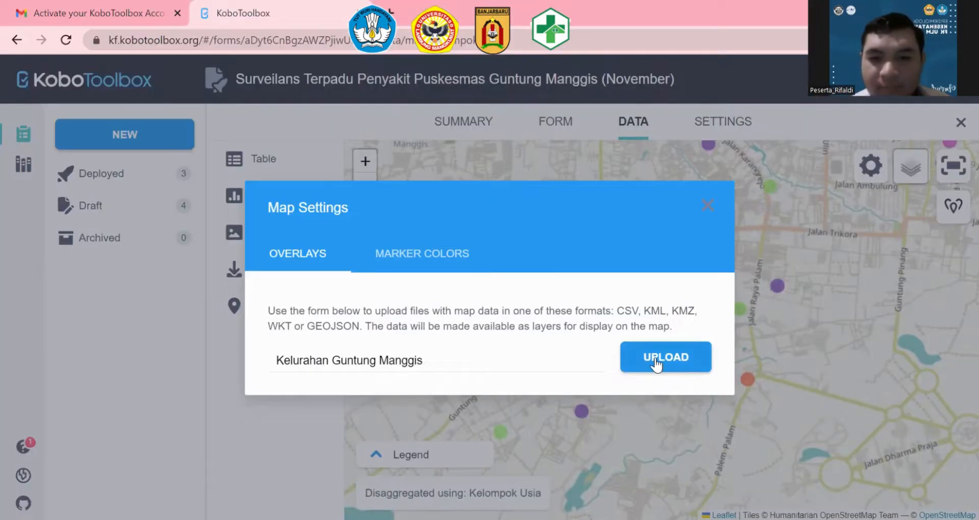
{"action": "left_click", "coordinate": [656, 359]}
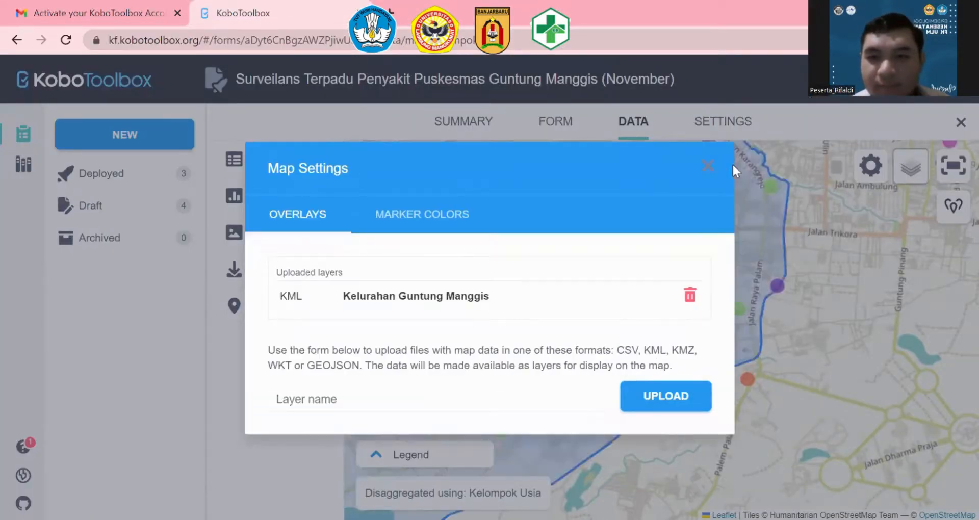
{"action": "left_click", "coordinate": [799, 185]}
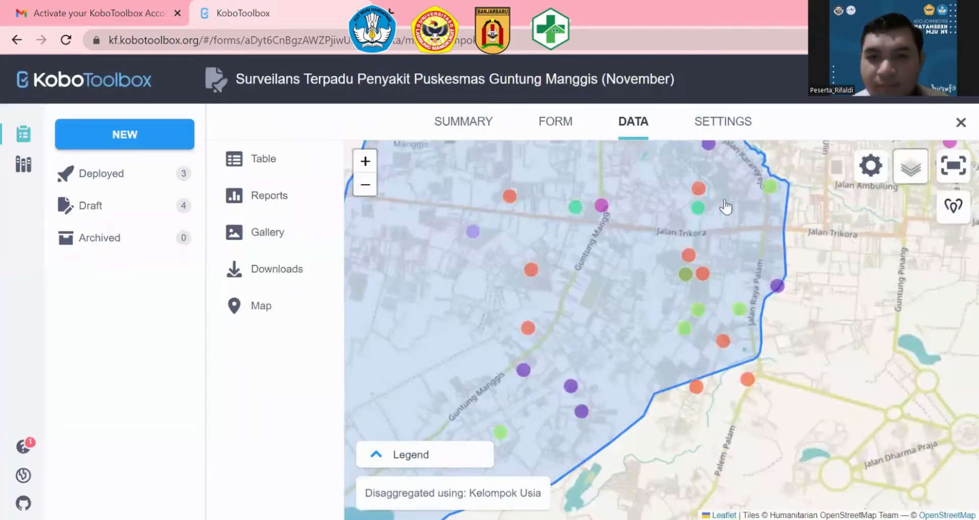
{"action": "left_click_drag", "start_coordinate": [701, 204], "coordinate": [621, 248]}
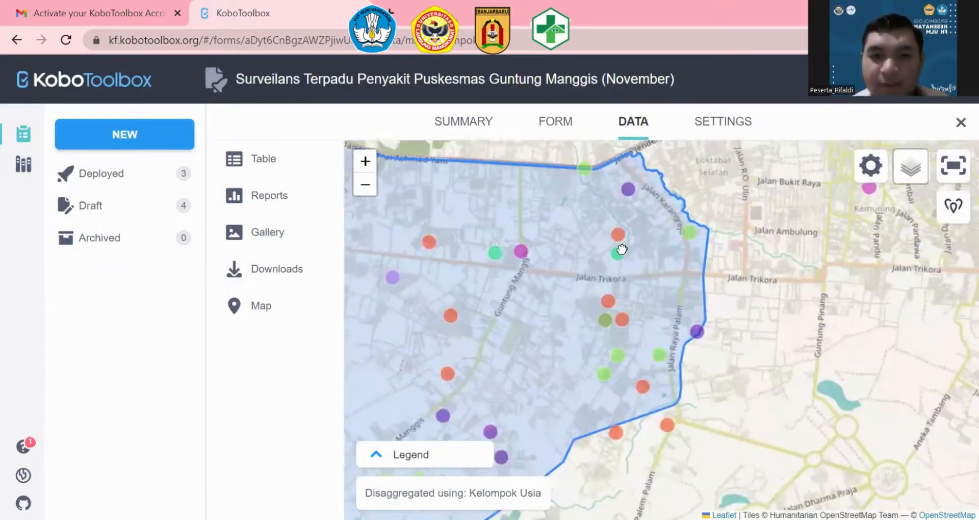
{"action": "left_click", "coordinate": [372, 163]}
{"action": "left_click_drag", "start_coordinate": [443, 205], "coordinate": [742, 164]}
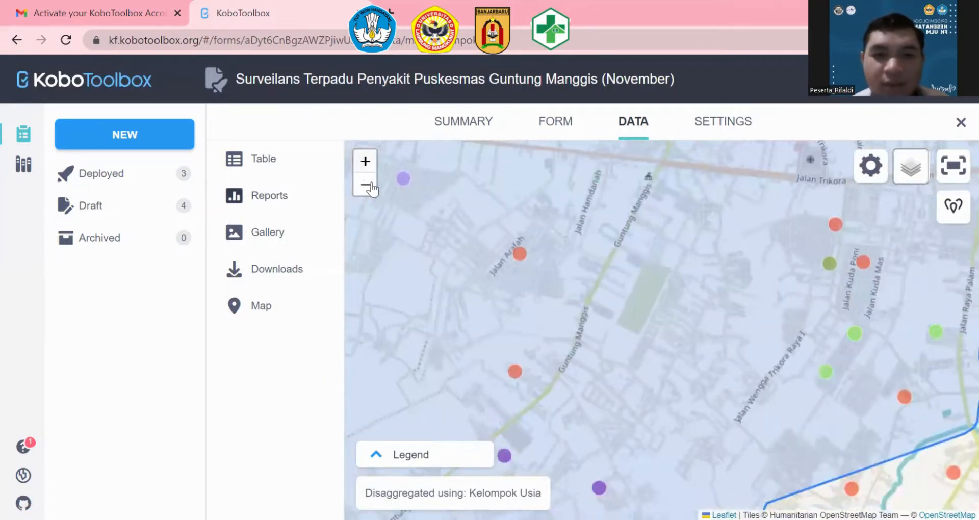
{"action": "left_click", "coordinate": [365, 185]}
{"action": "left_click", "coordinate": [366, 185]}
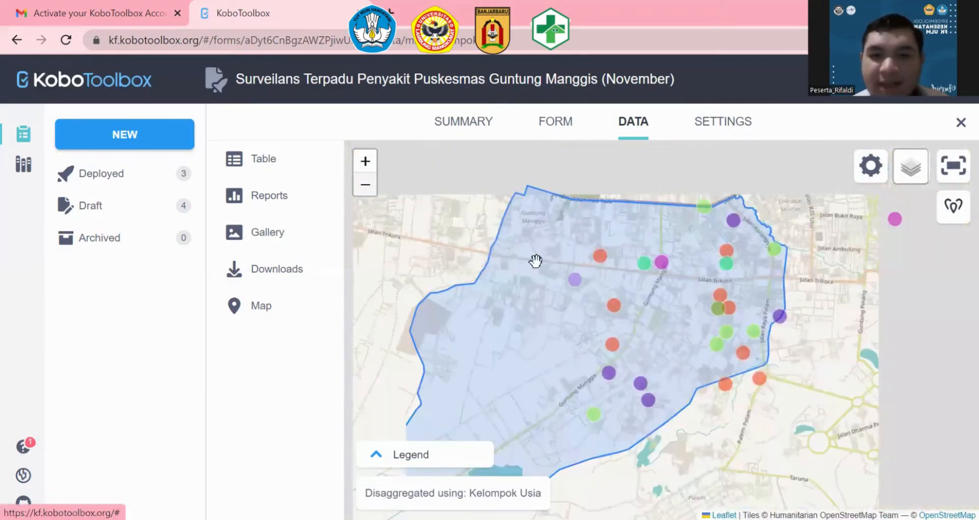
{"action": "left_click_drag", "start_coordinate": [551, 311], "coordinate": [504, 301]}
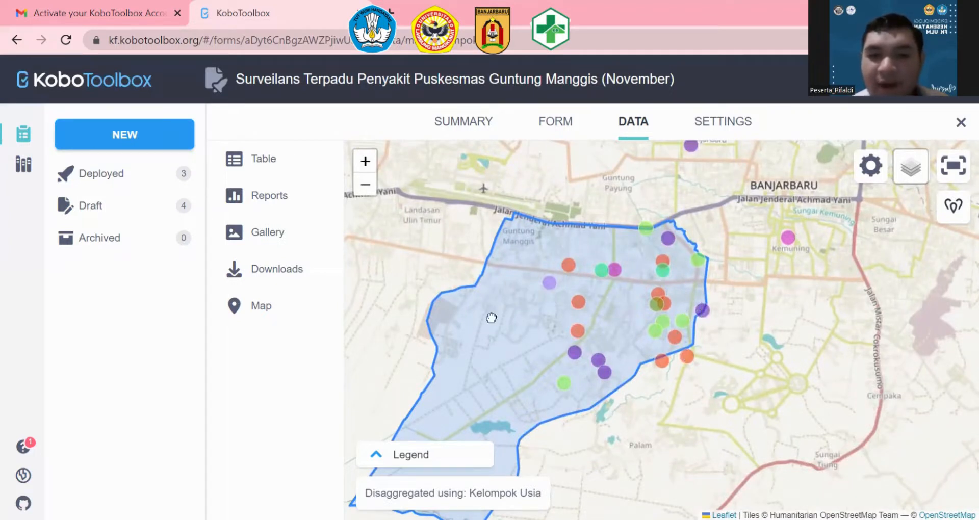
{"action": "left_click_drag", "start_coordinate": [491, 318], "coordinate": [439, 376]}
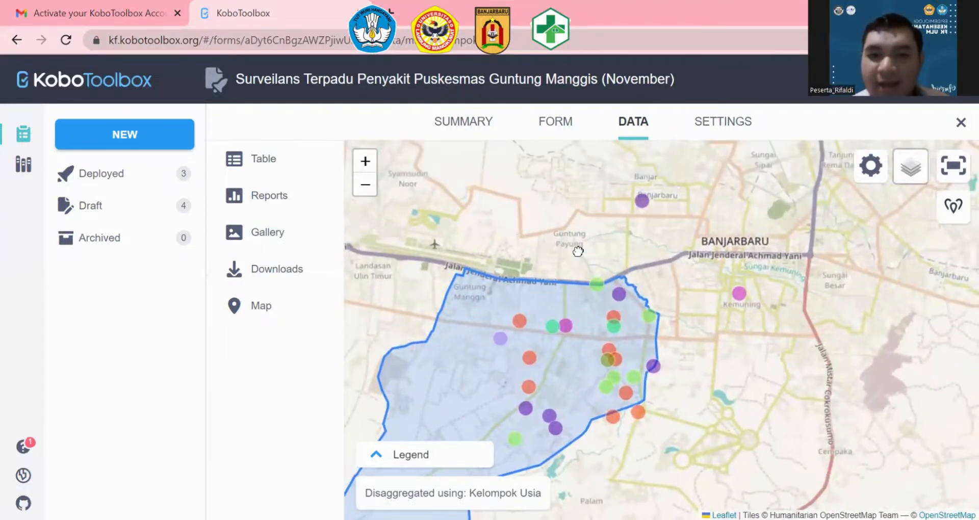
{"action": "left_click_drag", "start_coordinate": [579, 251], "coordinate": [521, 159]}
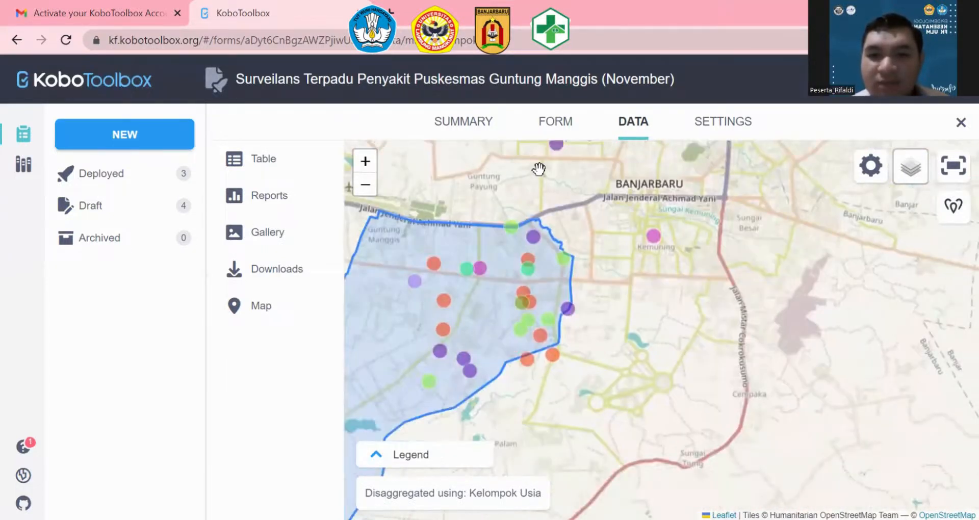
{"action": "left_click_drag", "start_coordinate": [424, 185], "coordinate": [485, 189]}
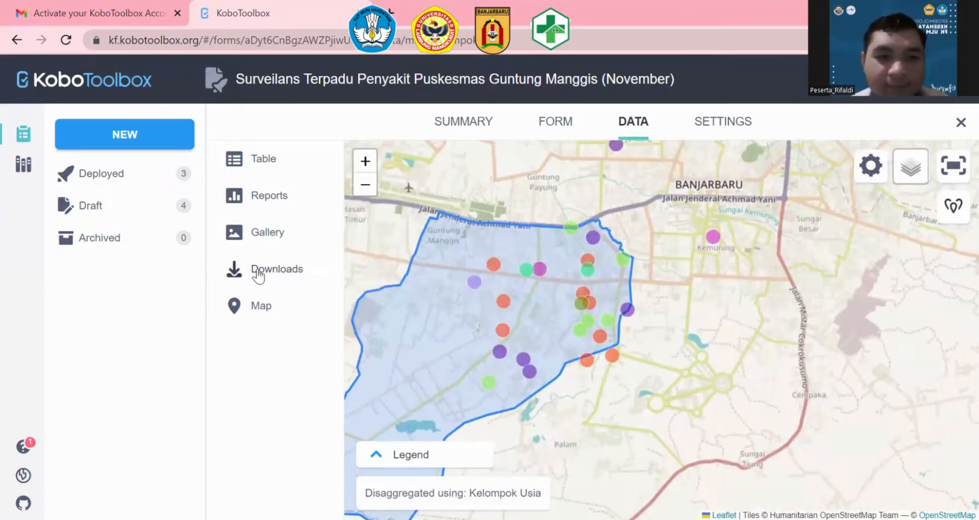
Go to the project's Downloads page with XLS as the export type.
{"action": "left_click", "coordinate": [259, 275]}
{"action": "left_click", "coordinate": [261, 301]}
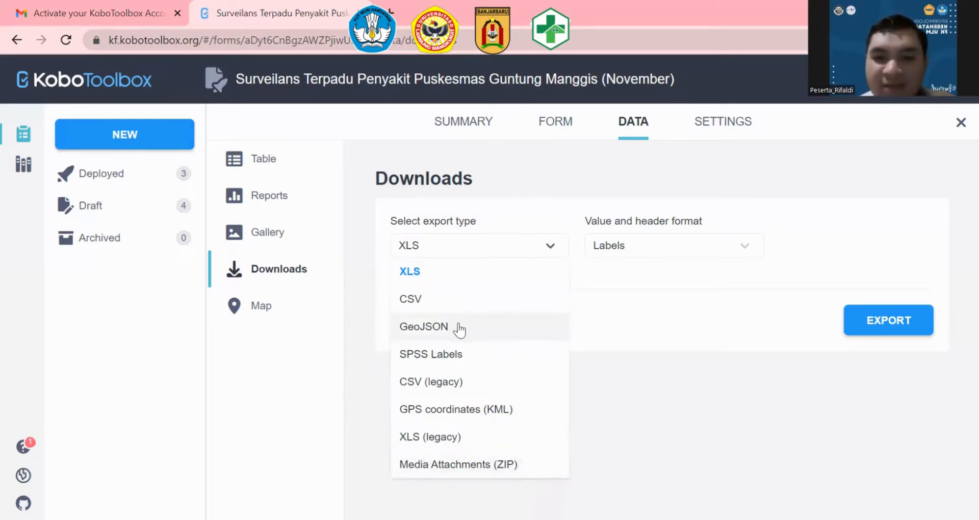
{"action": "left_click", "coordinate": [373, 329]}
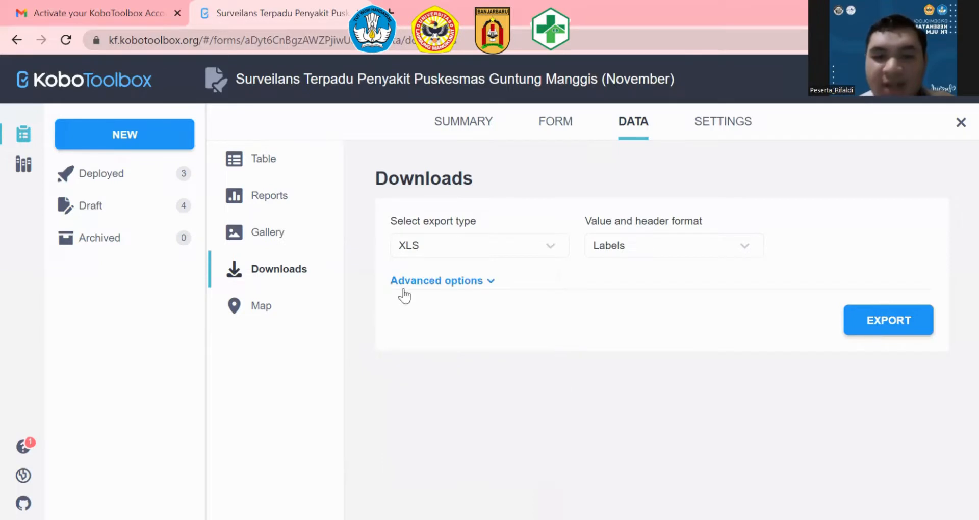
Exclude _submission_time, _validation_status, _notes, _status and _submitted_by from the exported questions.
{"action": "left_click", "coordinate": [479, 281]}
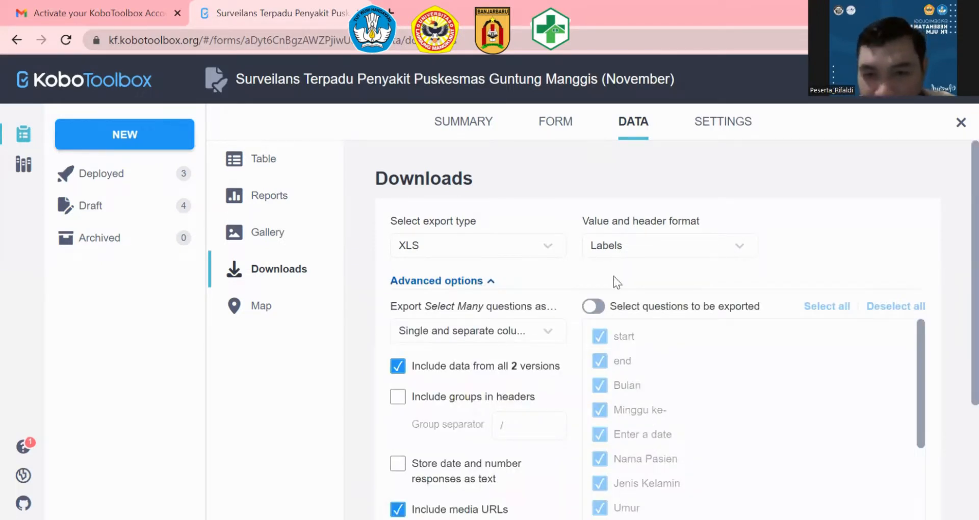
{"action": "scroll", "coordinate": [919, 331], "scroll_direction": "down", "scroll_amount": 5}
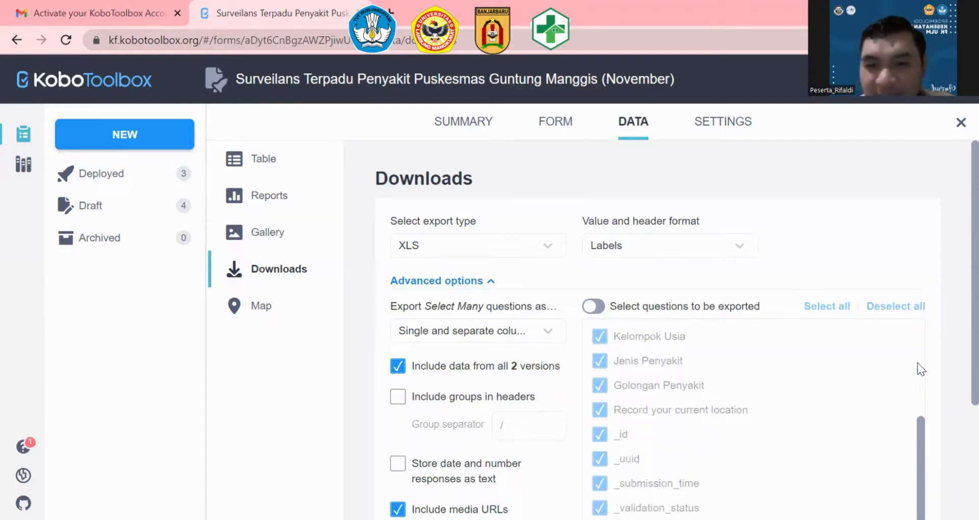
{"action": "left_click", "coordinate": [594, 306]}
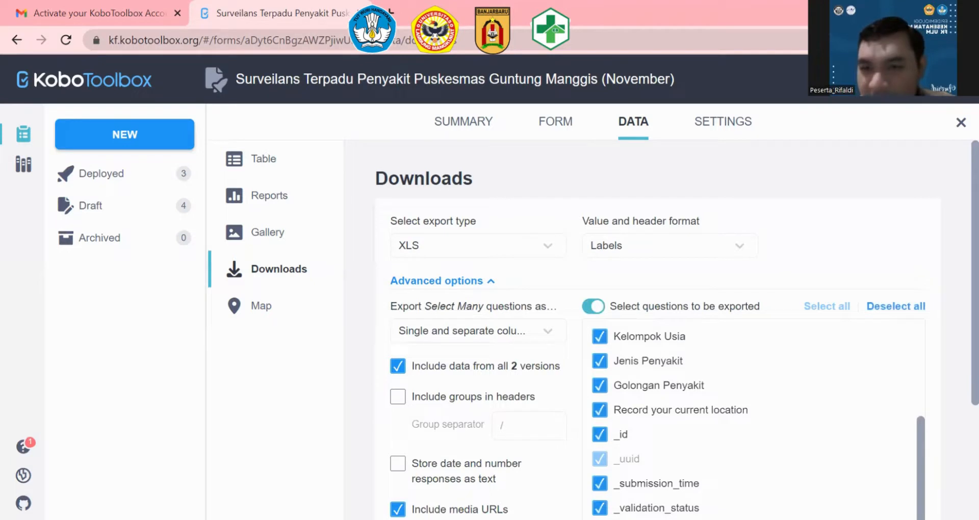
{"action": "scroll", "coordinate": [596, 431], "scroll_direction": "down", "scroll_amount": 2}
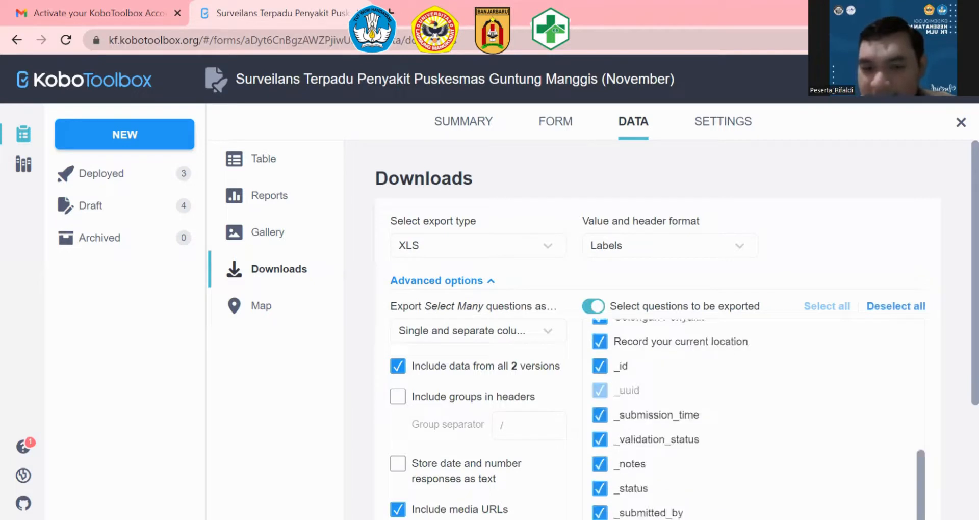
{"action": "left_click", "coordinate": [600, 420]}
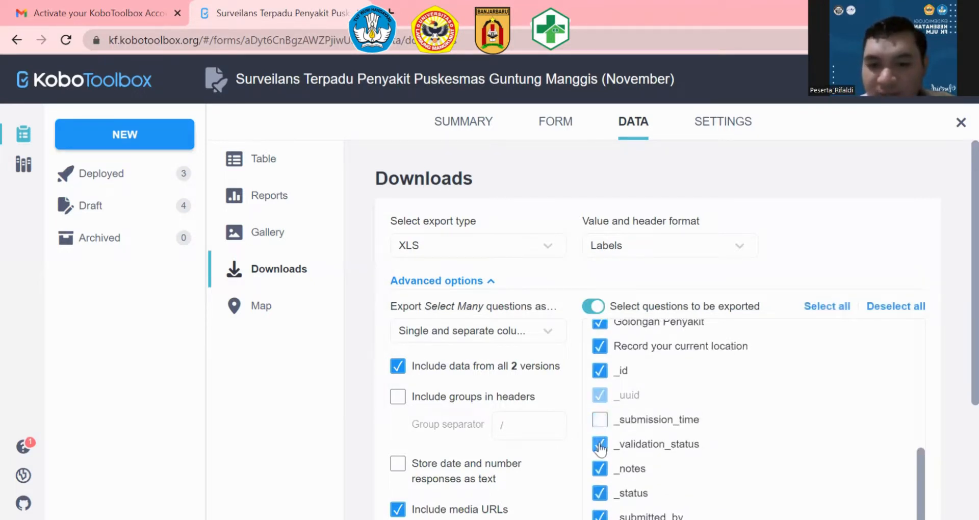
{"action": "left_click", "coordinate": [600, 444]}
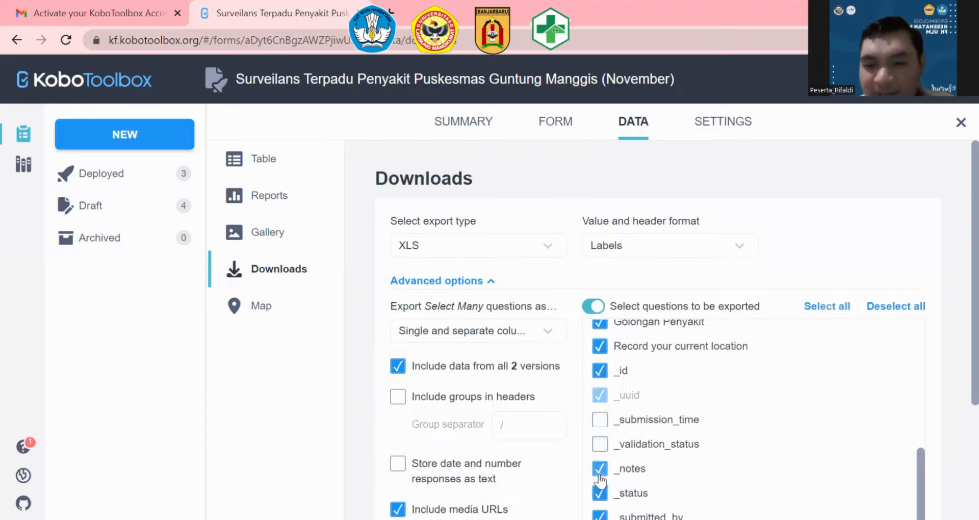
{"action": "left_click", "coordinate": [599, 470]}
{"action": "left_click", "coordinate": [600, 493]}
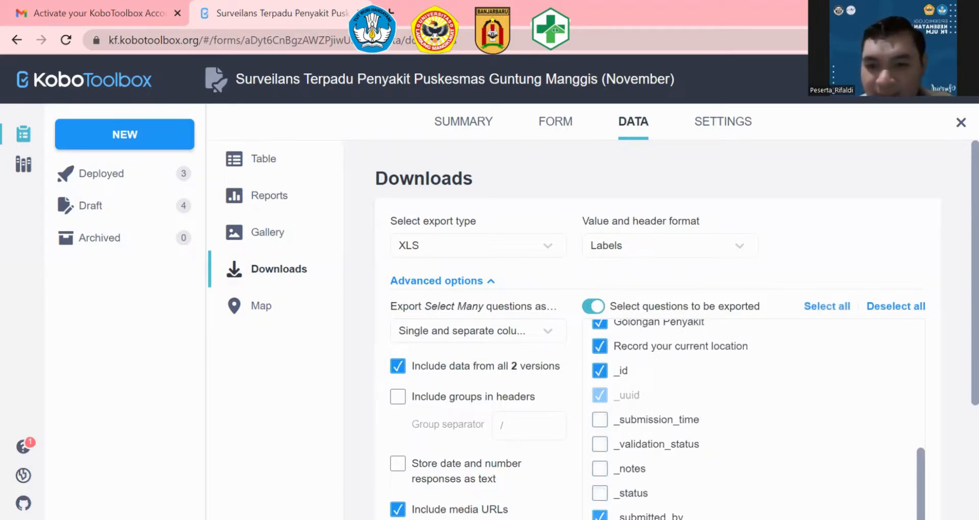
{"action": "left_click", "coordinate": [600, 515]}
Create the XLS export and download the finished file.
{"action": "scroll", "coordinate": [956, 327], "scroll_direction": "down", "scroll_amount": 3}
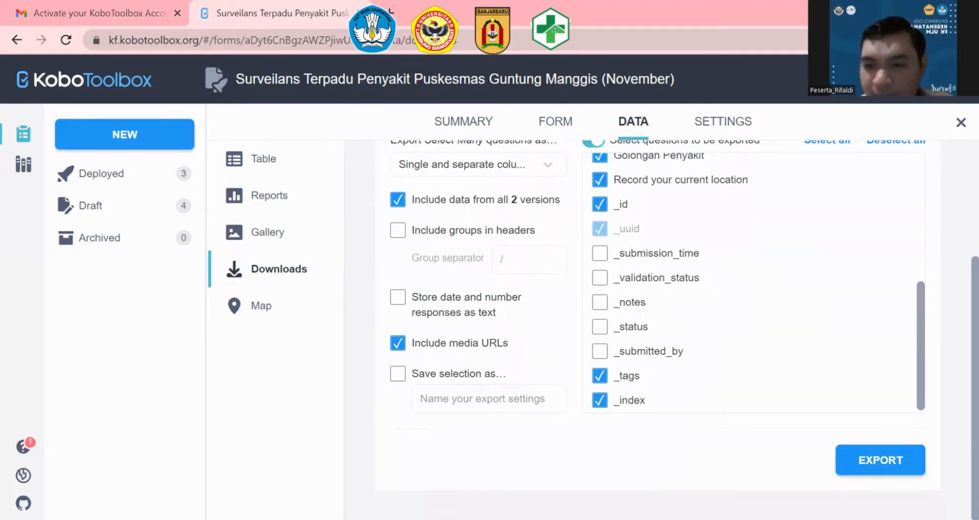
{"action": "left_click", "coordinate": [873, 465]}
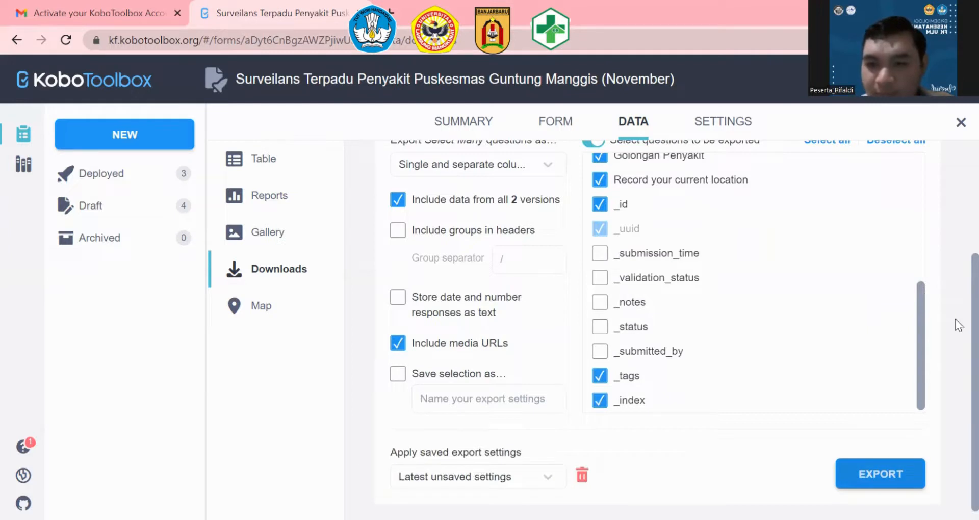
{"action": "scroll", "coordinate": [959, 325], "scroll_direction": "down", "scroll_amount": 3}
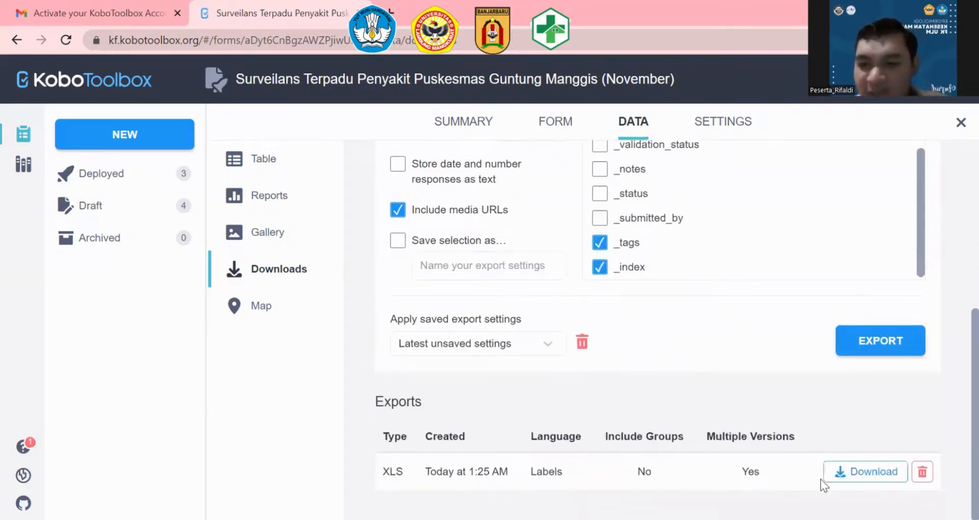
{"action": "left_click", "coordinate": [851, 484]}
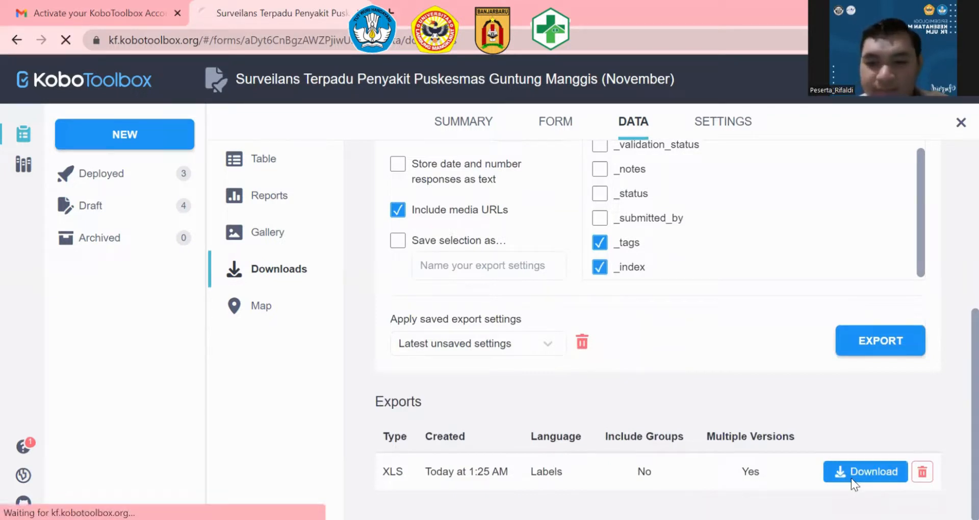